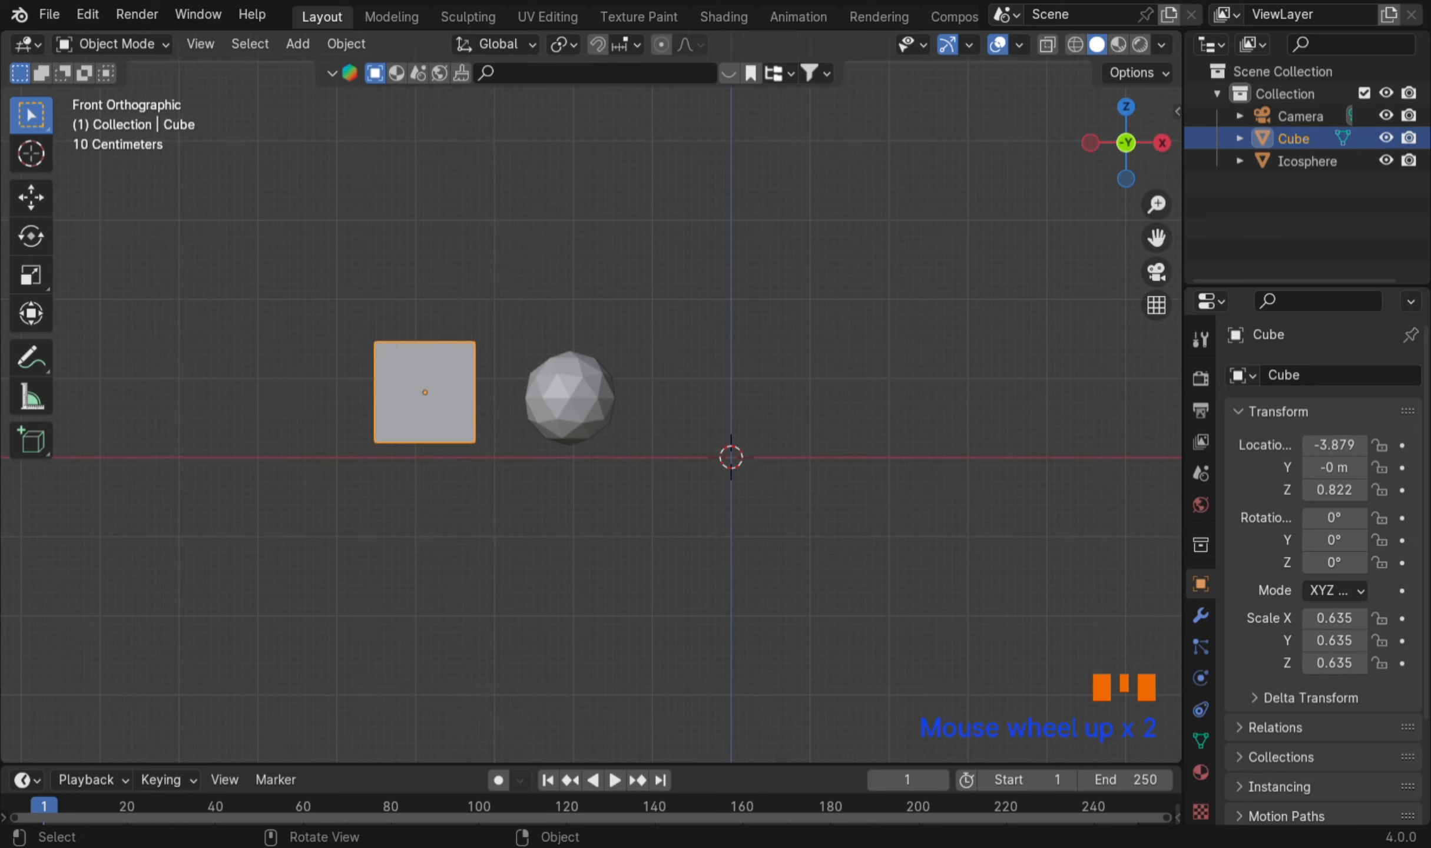
Step: Trackball-rotate the cube to about X 20°, Y 3°, Z -15°, and scale it down to about 0.51
key(r)
key(r)
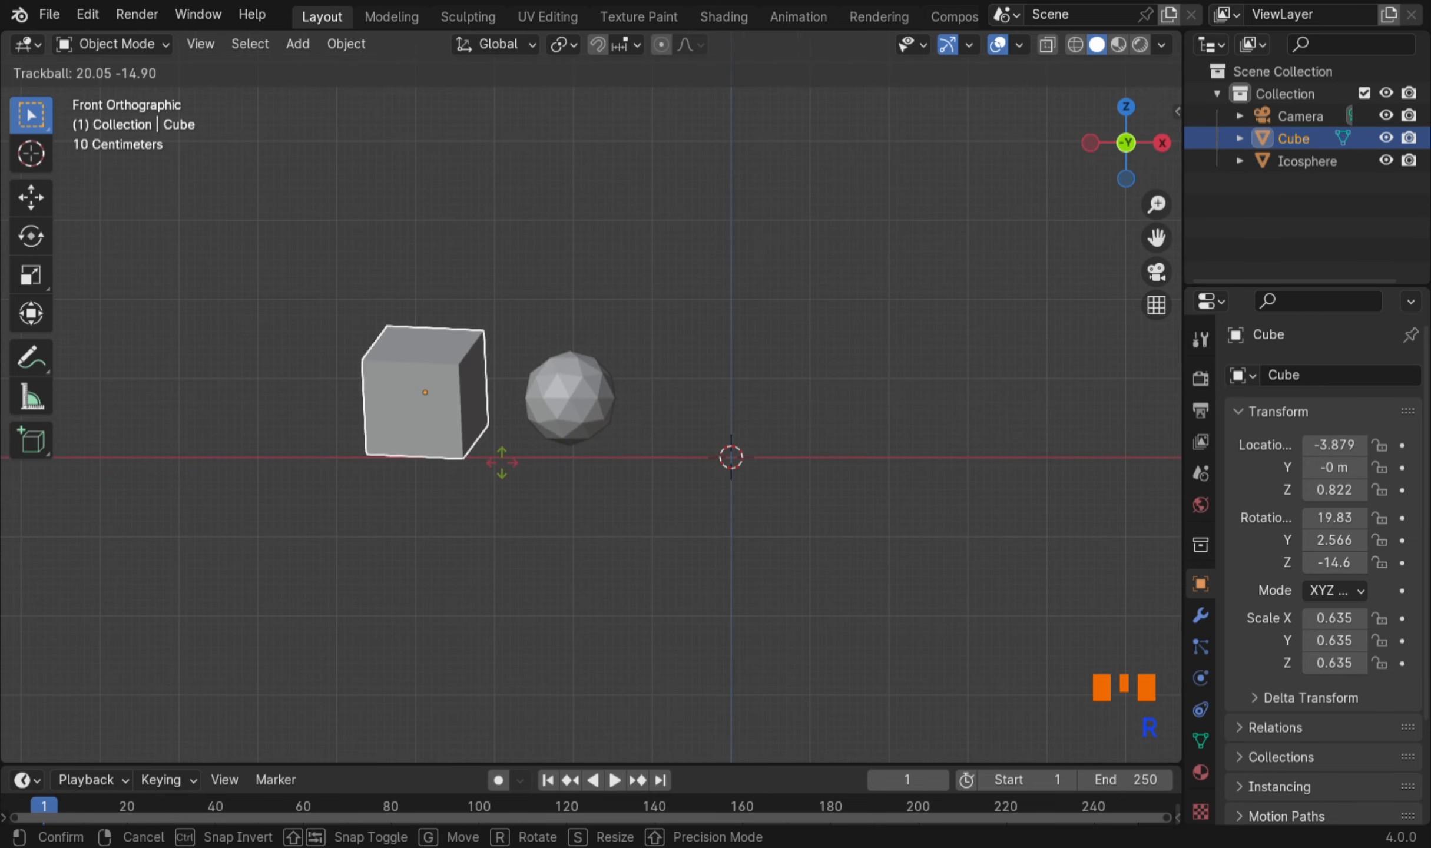
click(498, 457)
key(s)
click(620, 503)
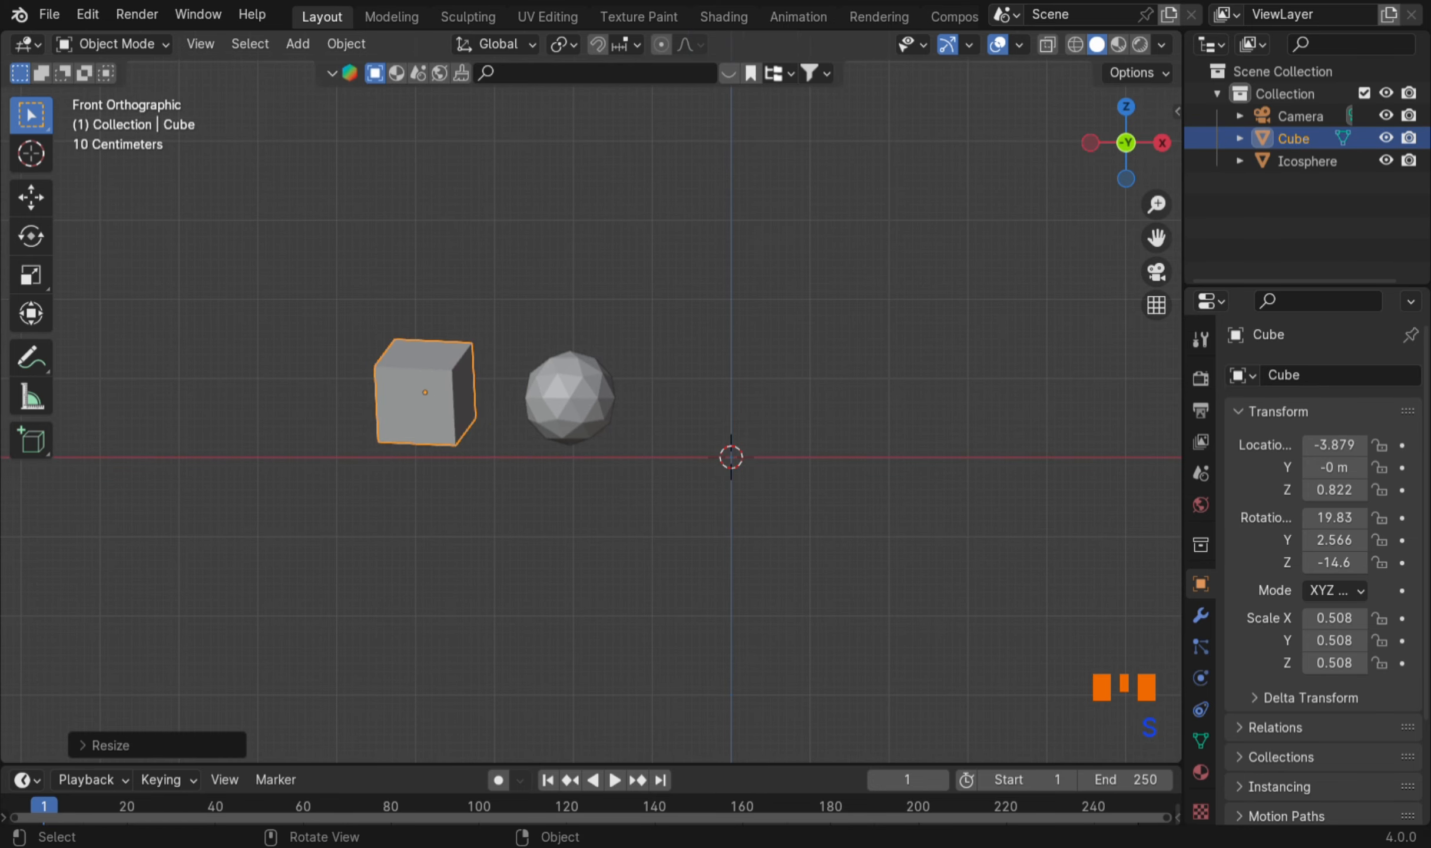
click(888, 456)
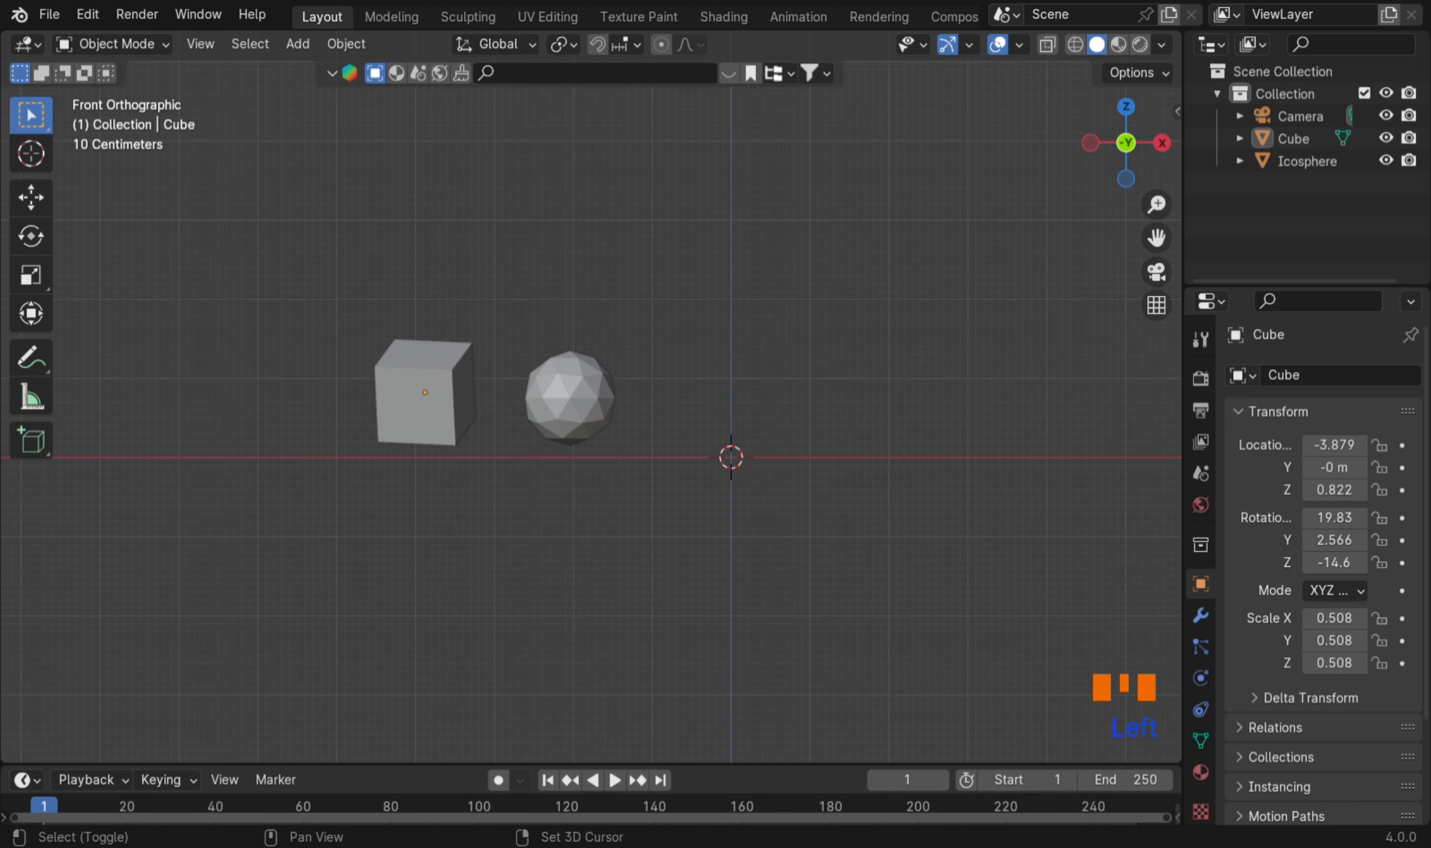
Step: Add a monkey mesh, scale it to about 0.44, and move it to about X 2.16 m, Z 0.68 m
key(shift+a)
mouse_move(841, 415)
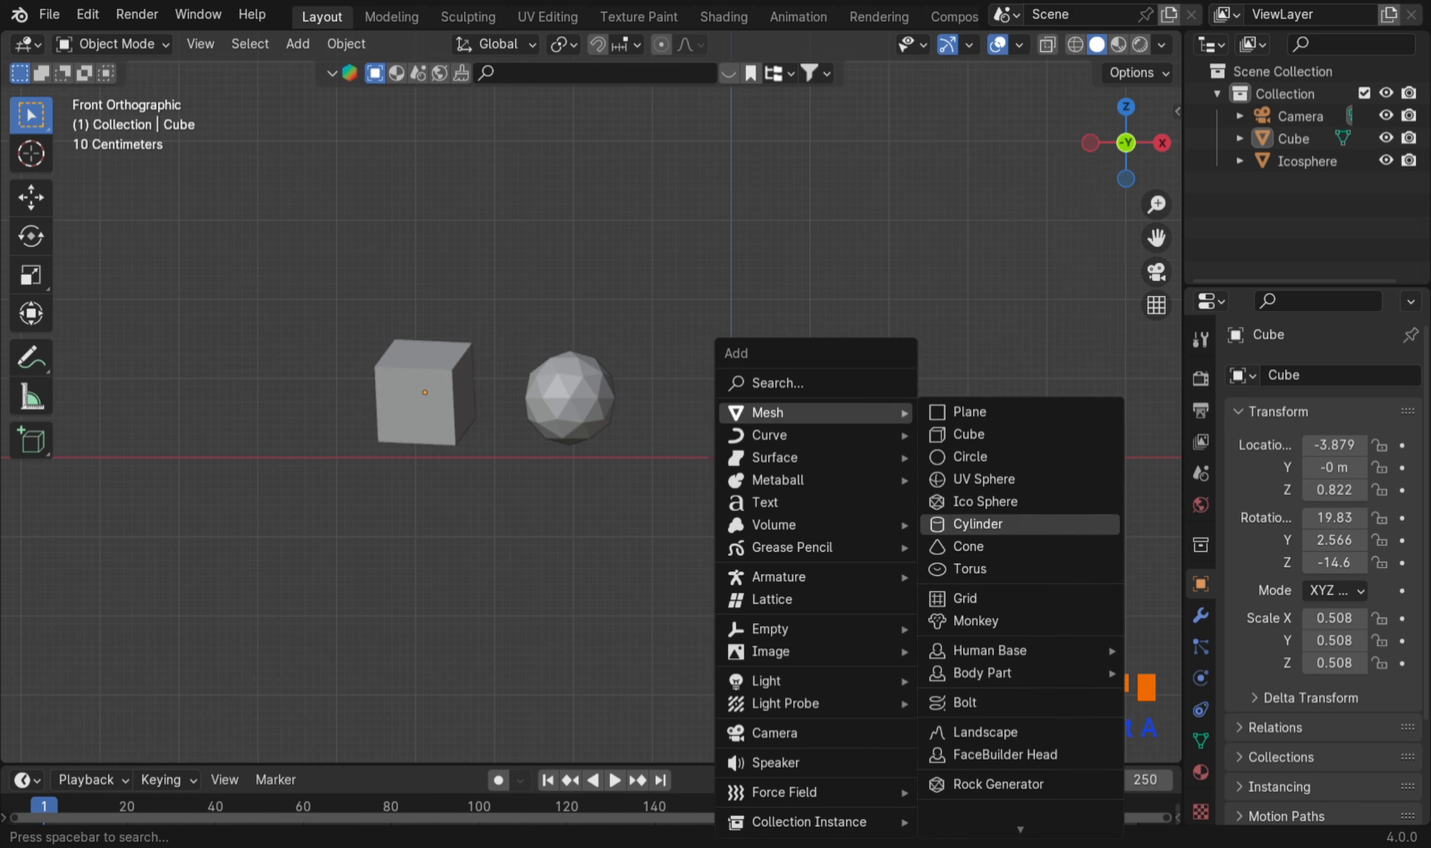
click(978, 621)
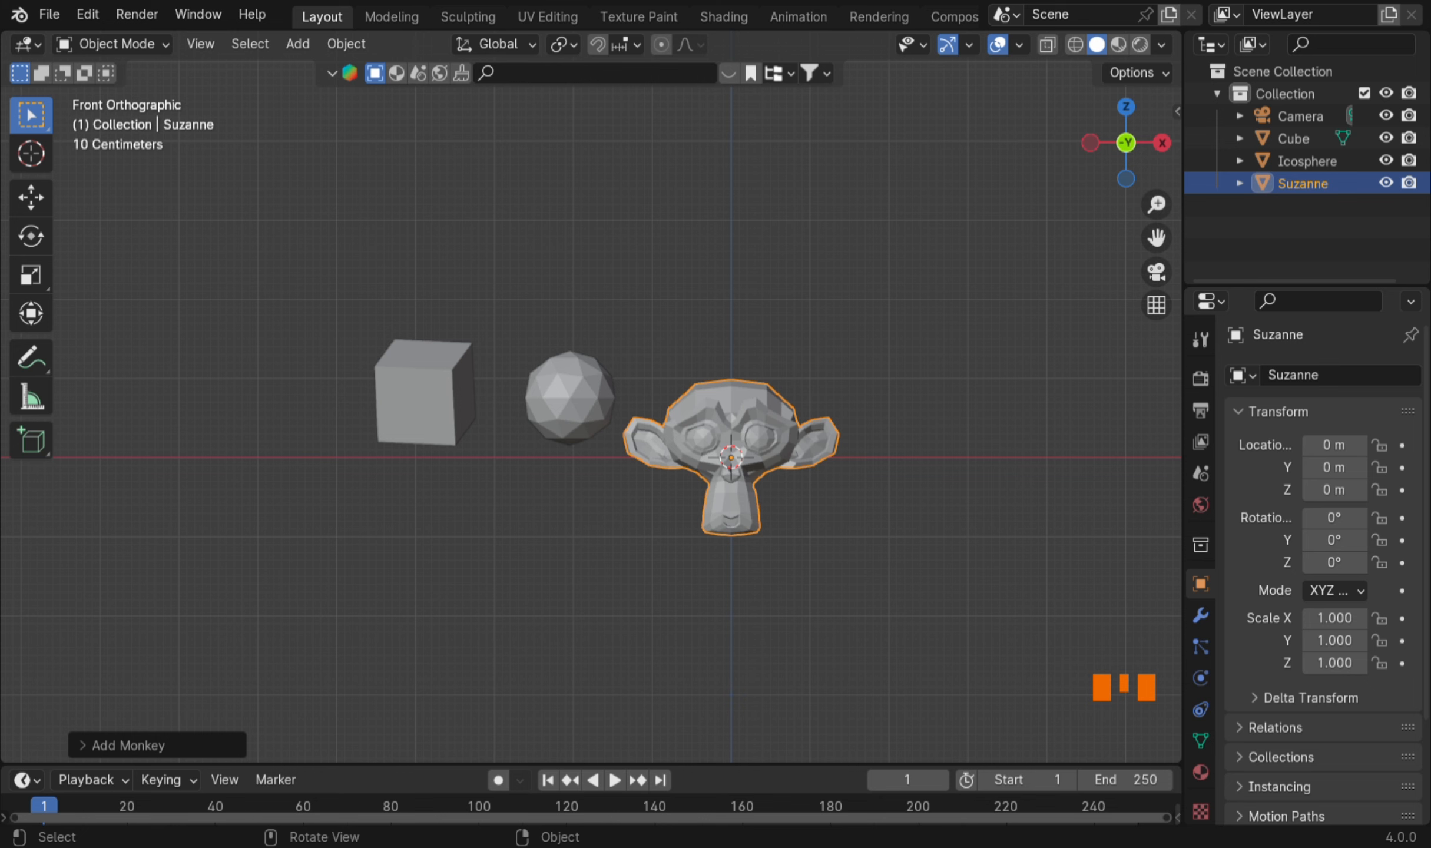
key(s)
click(837, 527)
scroll(837, 527, up, 4)
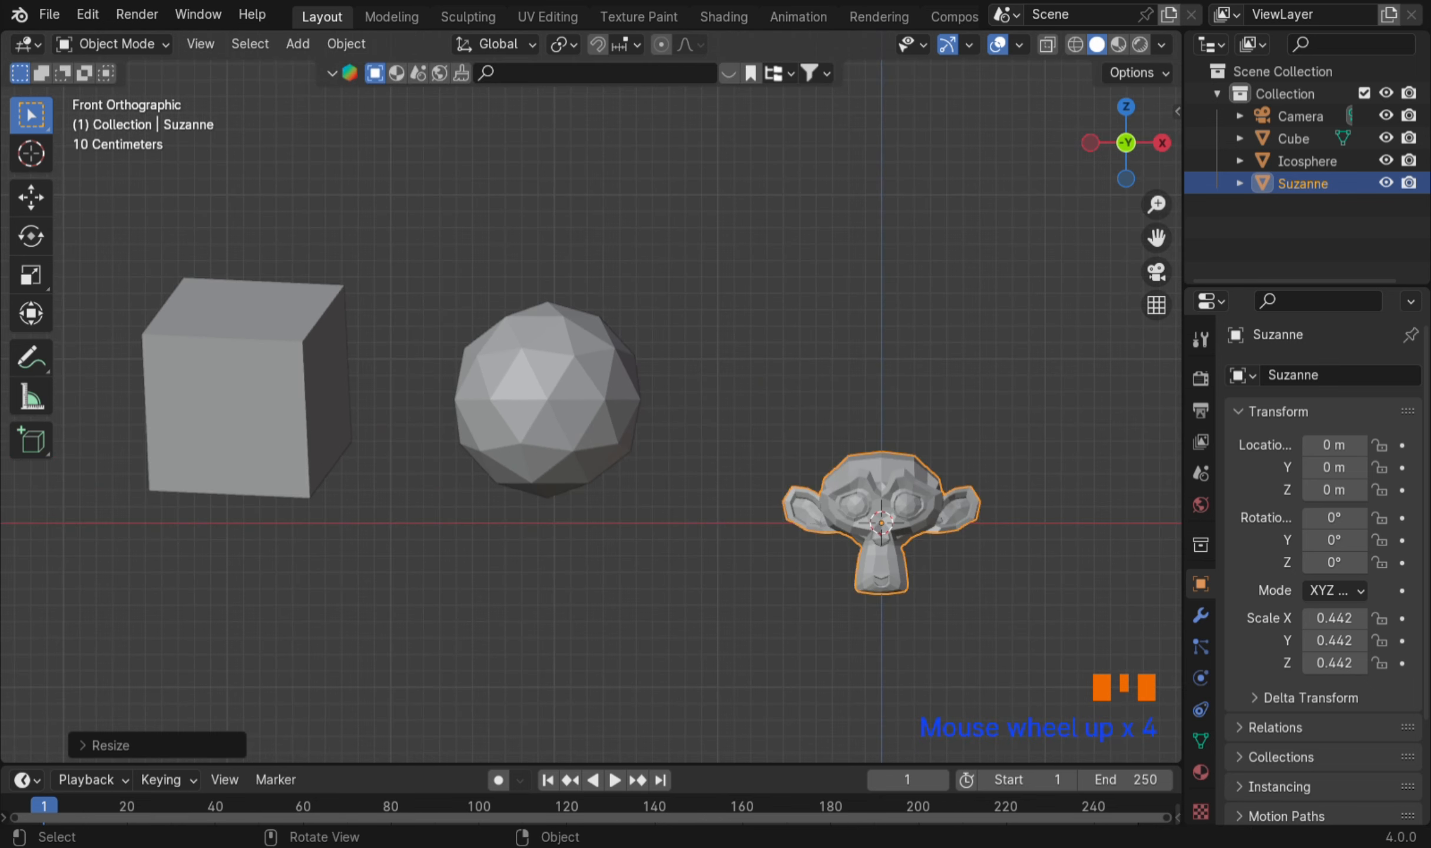
scroll(591, 410, down, 3)
key(g)
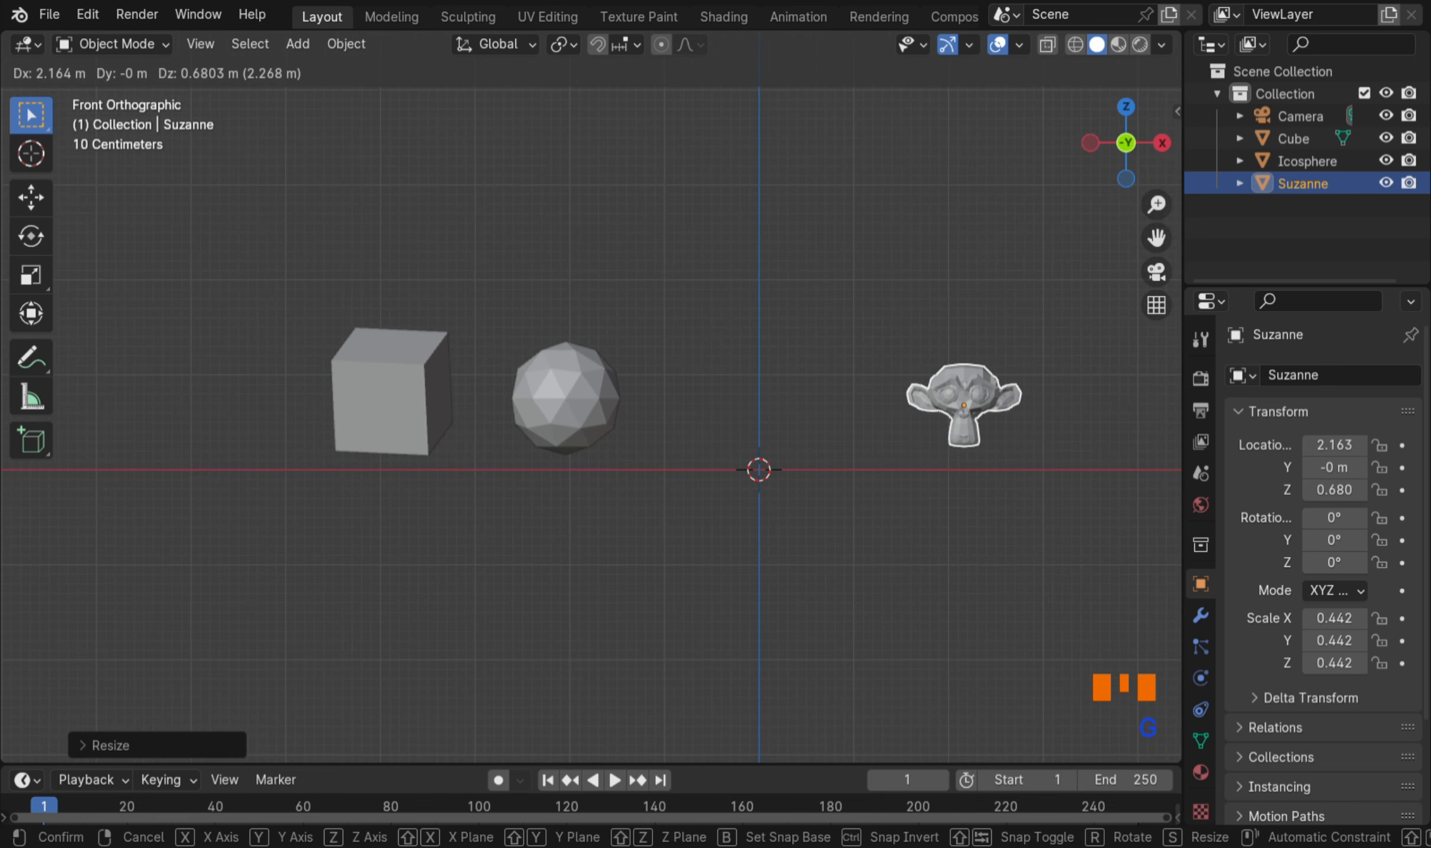
Step: Add a Human (Male) base mesh at the origin, between the icosphere and the monkey
key(shift+a)
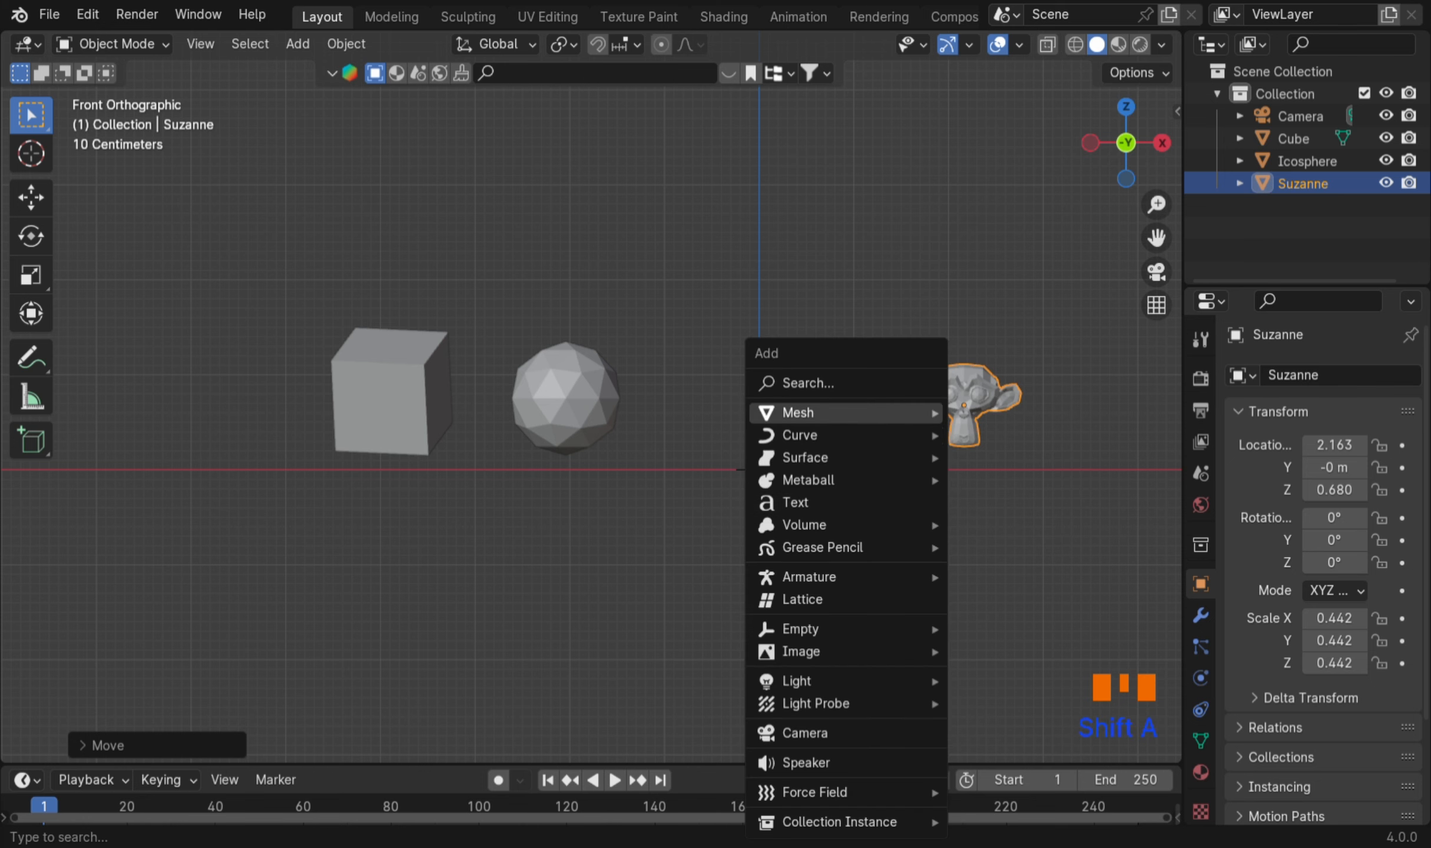
mouse_move(837, 413)
mouse_move(1021, 650)
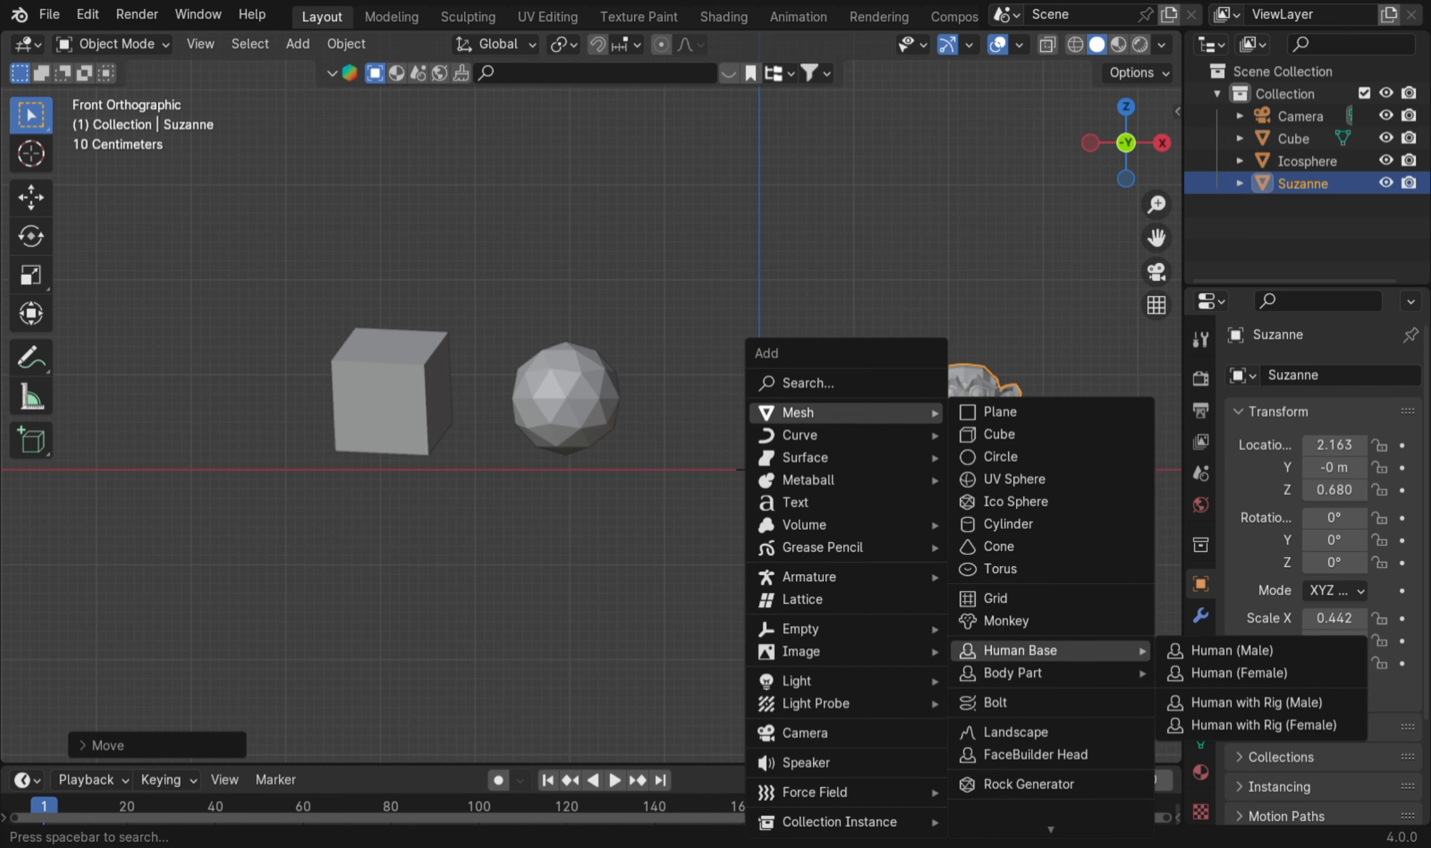
click(1231, 651)
scroll(592, 424, up, 3)
scroll(592, 424, down, 3)
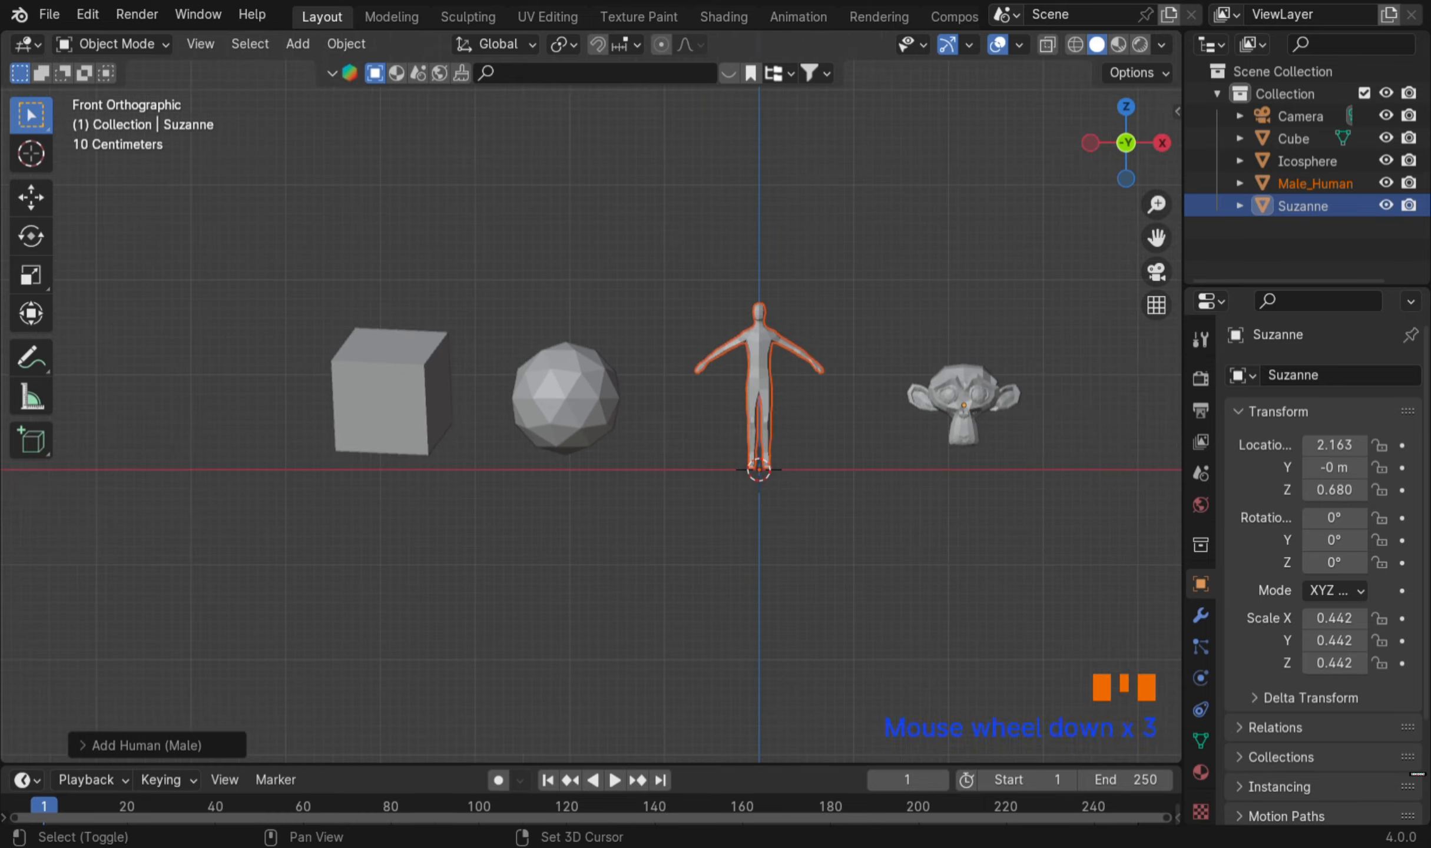
Step: Scale the monkey head up to about 0.61 and move it to about X 1.99 m
shift+middle_drag(838, 476, 758, 476)
click(884, 413)
key(s)
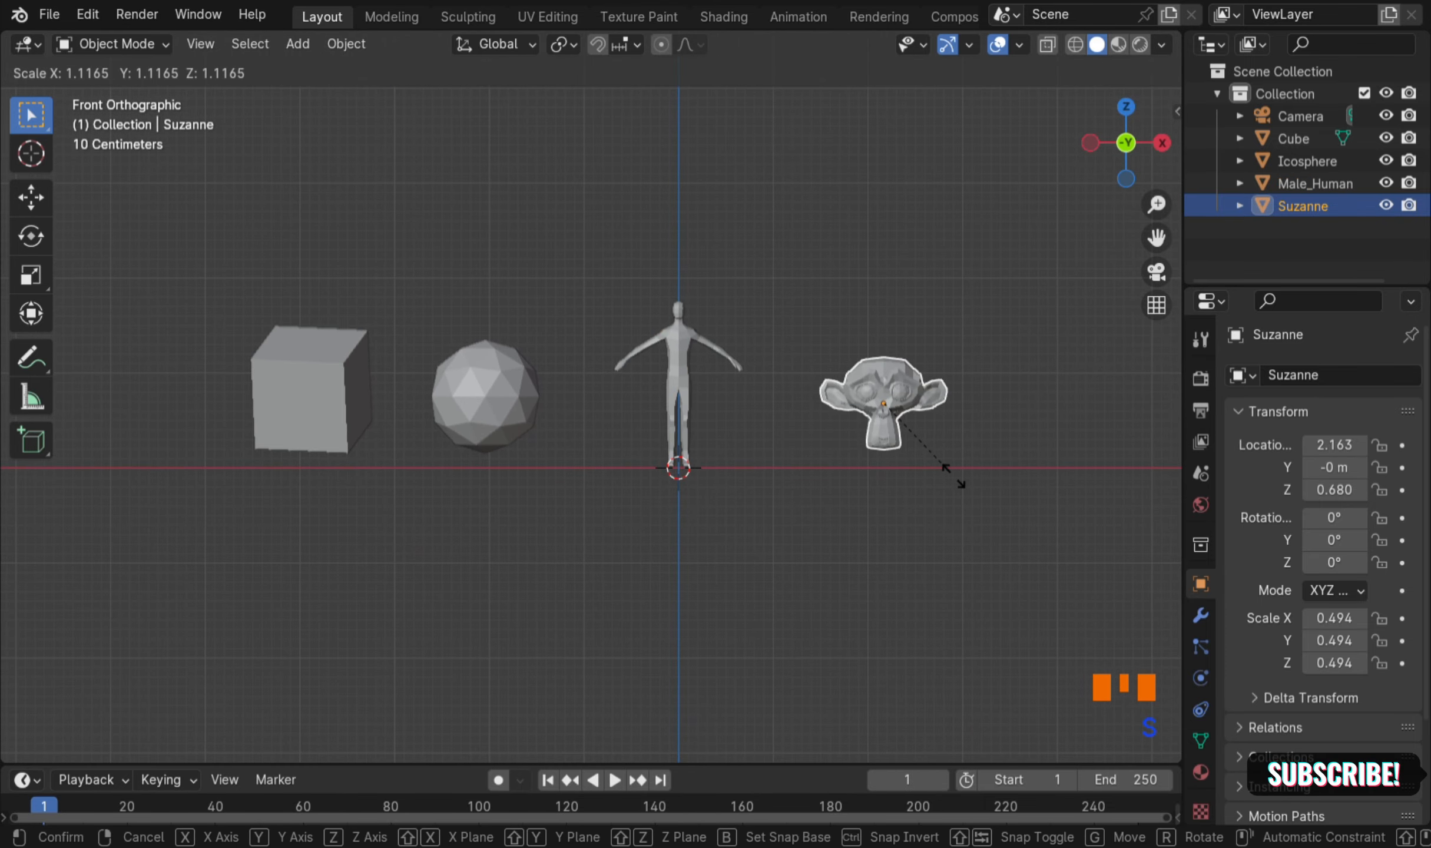
click(961, 489)
key(g)
key(Return)
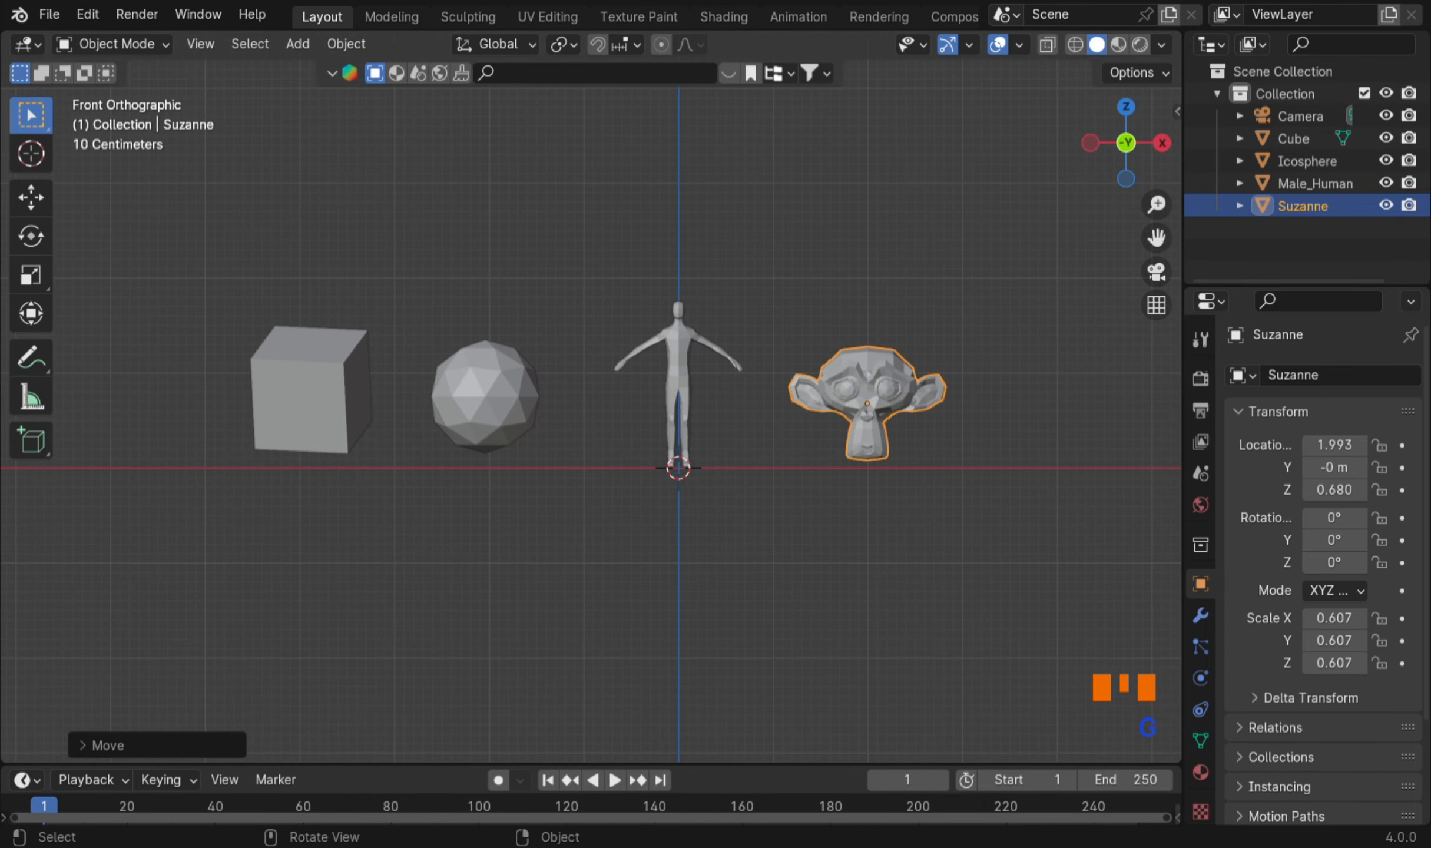
Step: Frame all four objects in the front view and align the camera to that view
scroll(592, 397, up, 2)
shift+middle_drag(592, 397, 640, 386)
scroll(640, 386, down, 1)
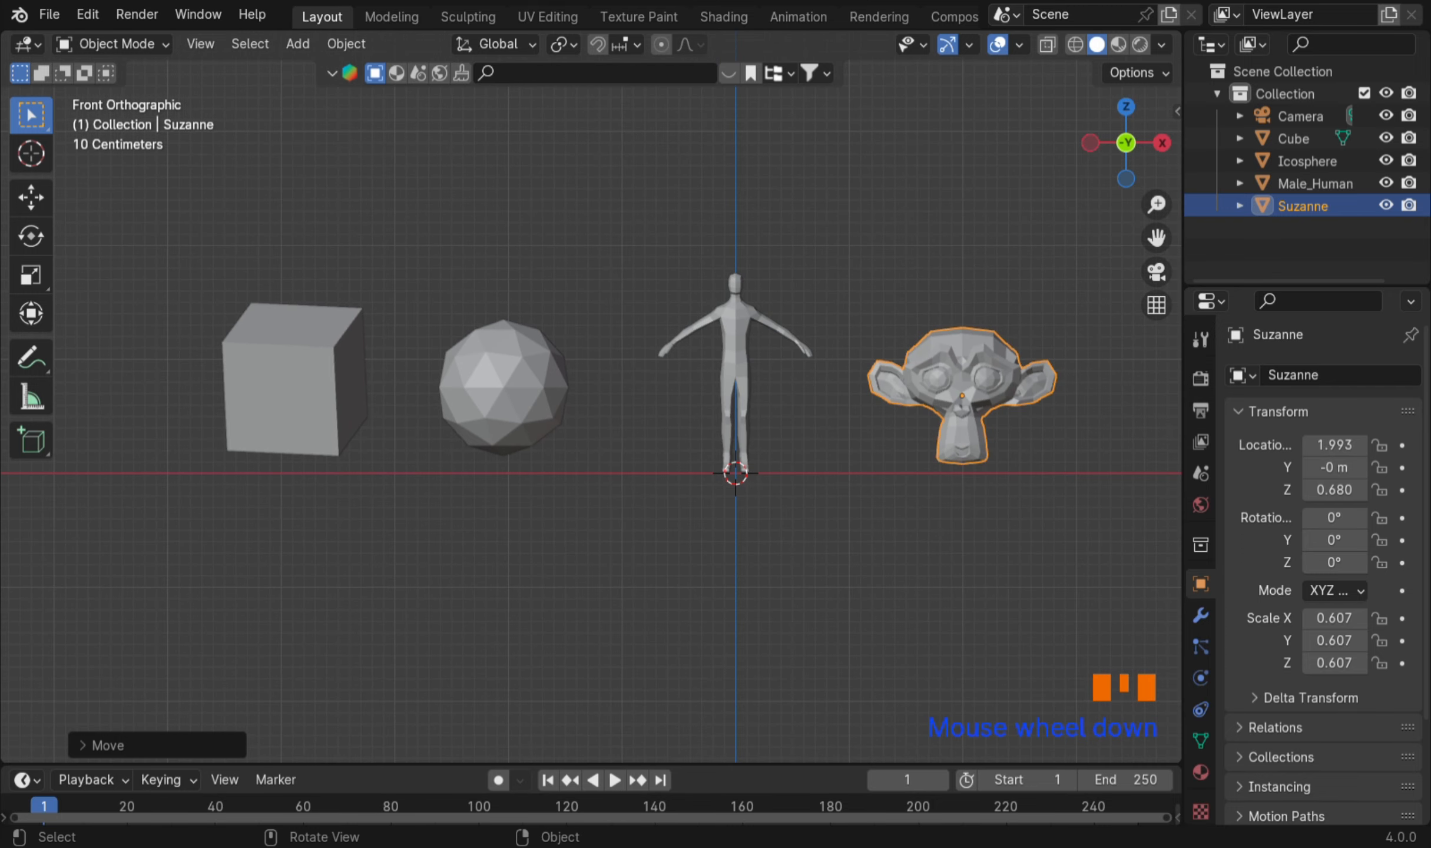
scroll(659, 446, down, 1)
shift+middle_drag(659, 446, 636, 445)
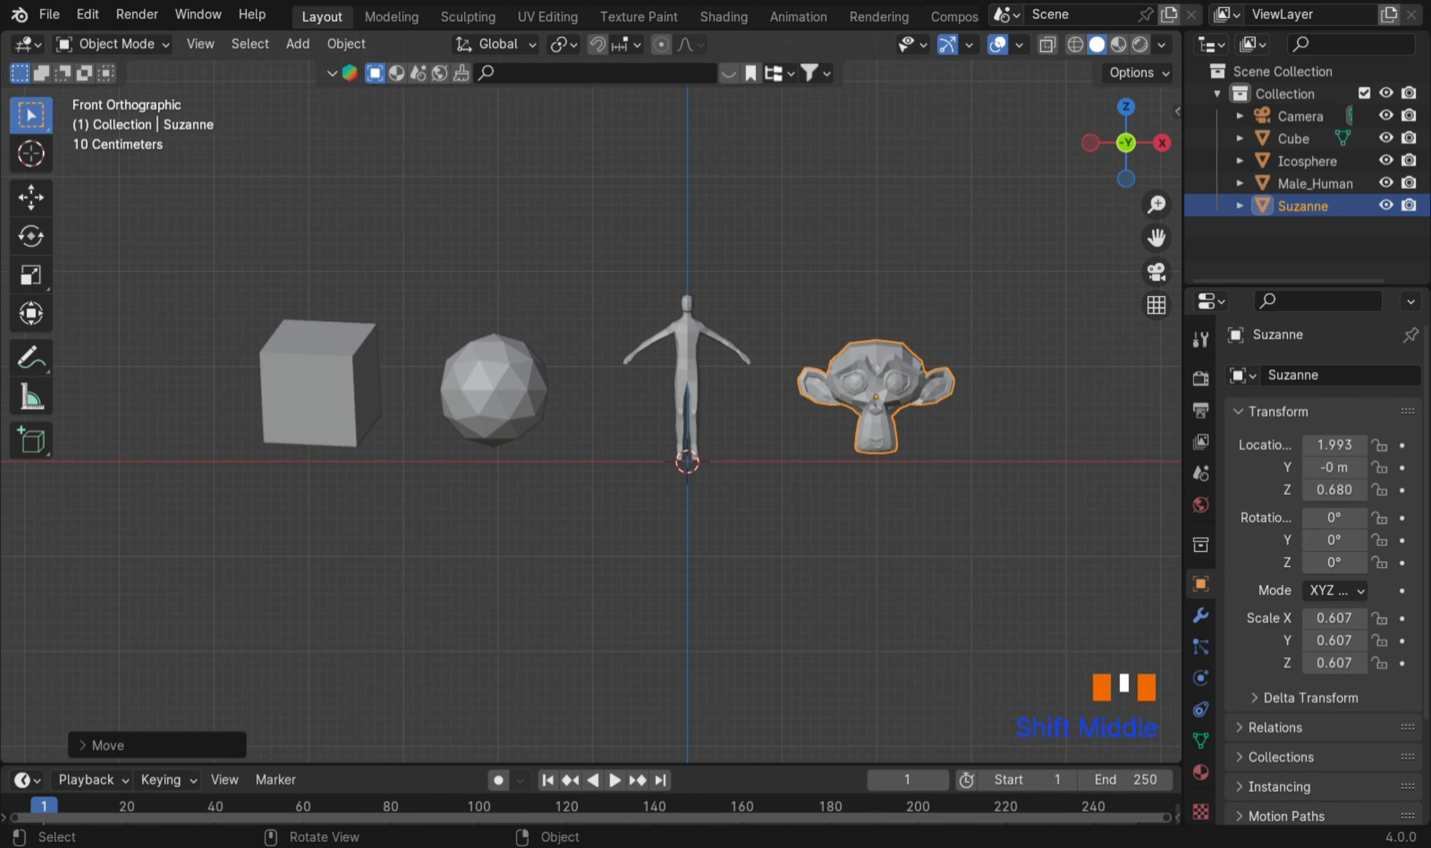
key(ctrl+alt+KP_0)
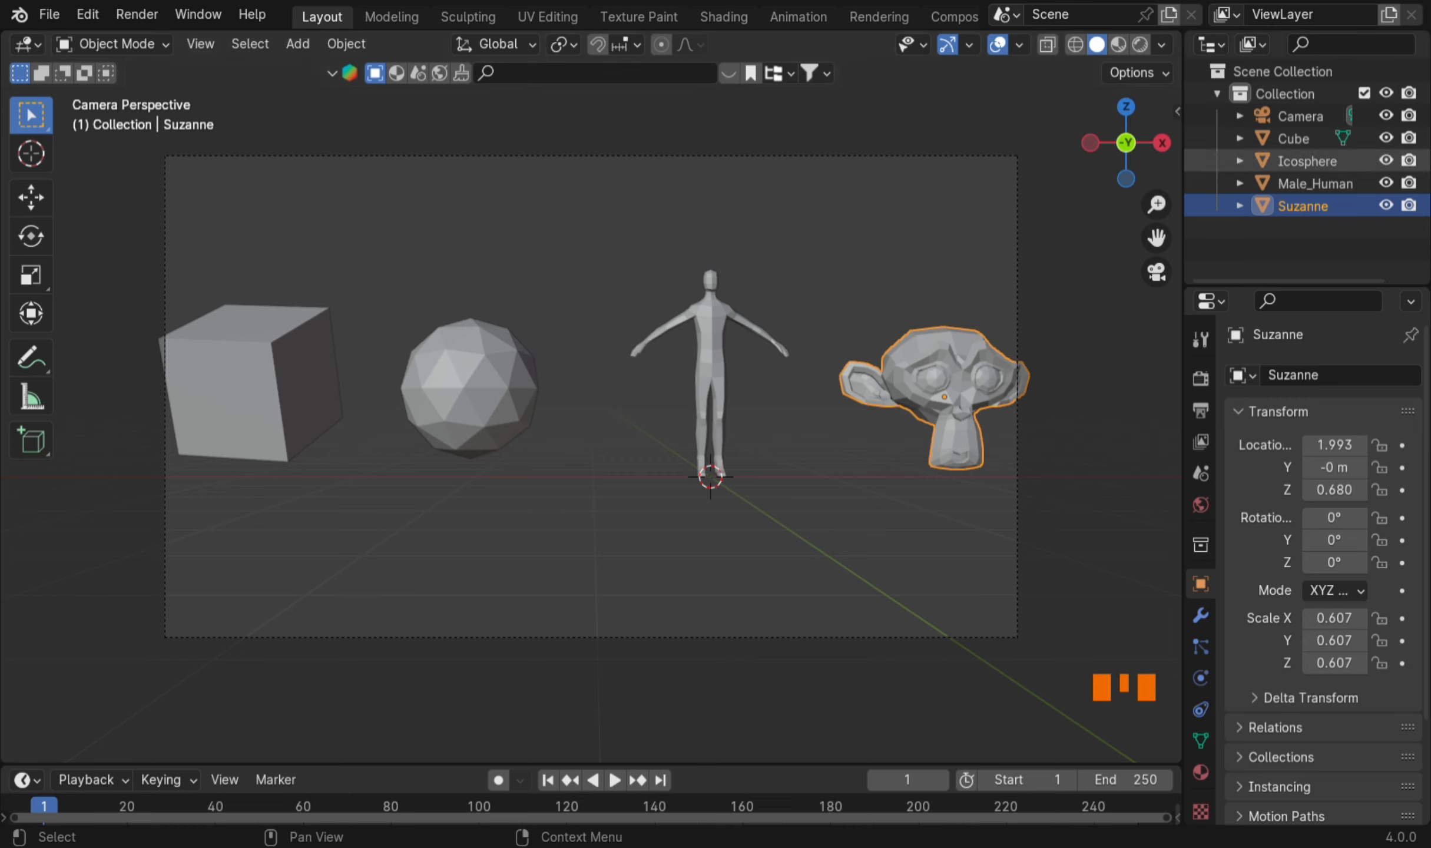
scroll(1314, 183, up, 2)
Step: Move the camera to about X -0.98 m, Z 0.79 m, and pull it back along its local Z to about Y -11.5 m
click(1301, 116)
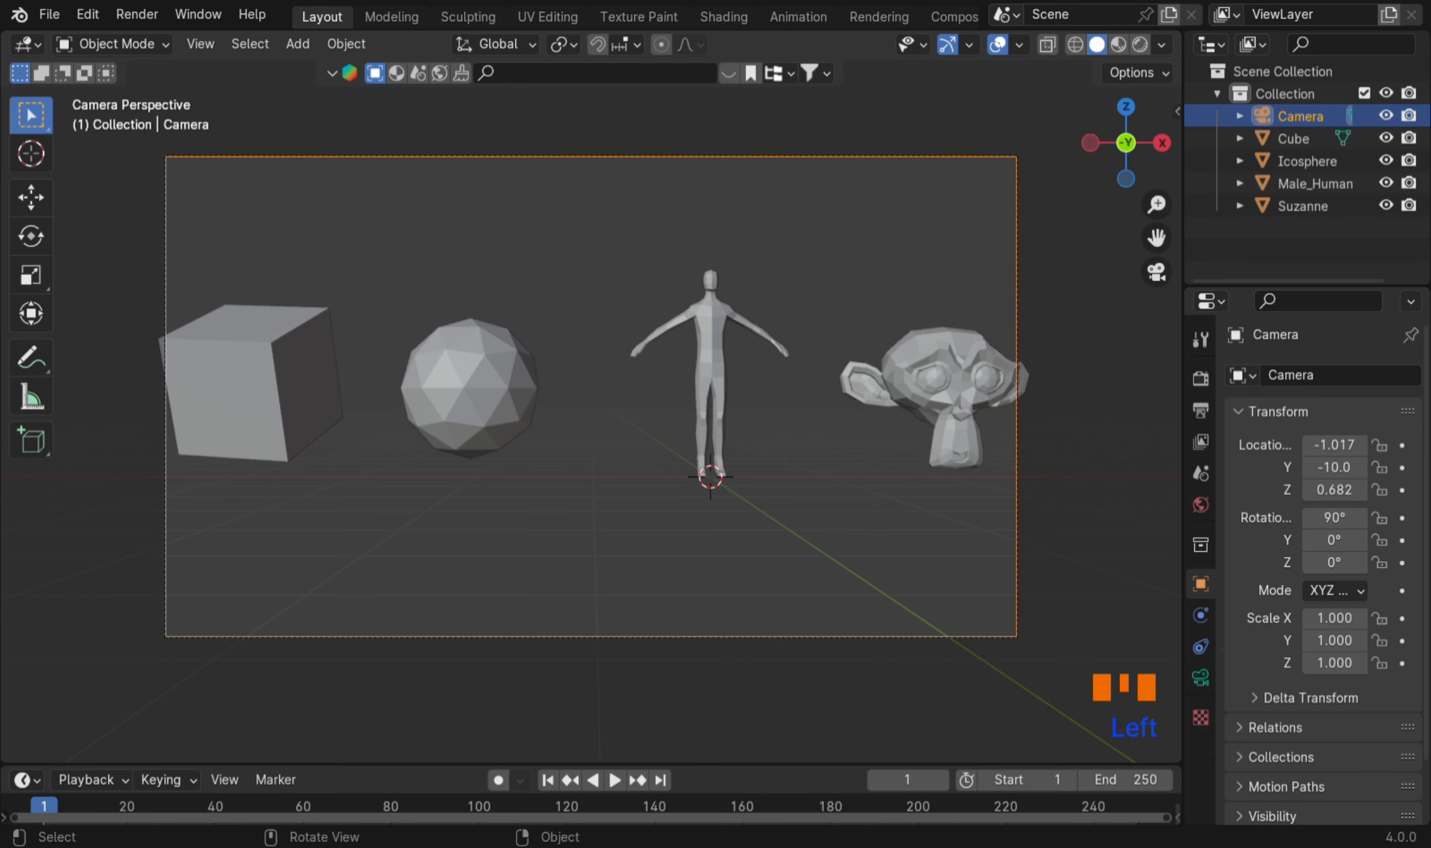
key(g)
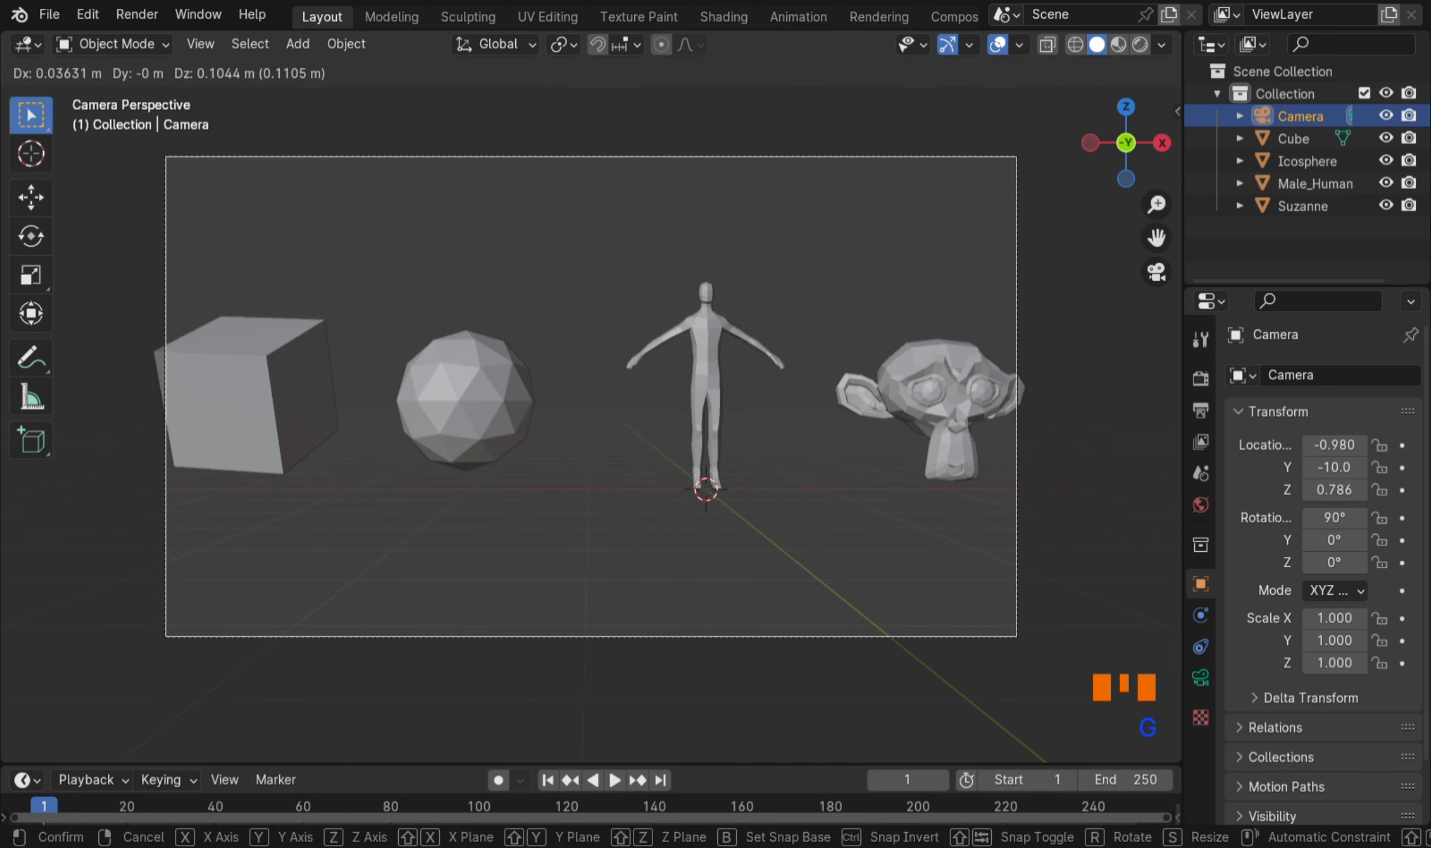
key(g)
key(z)
key(z)
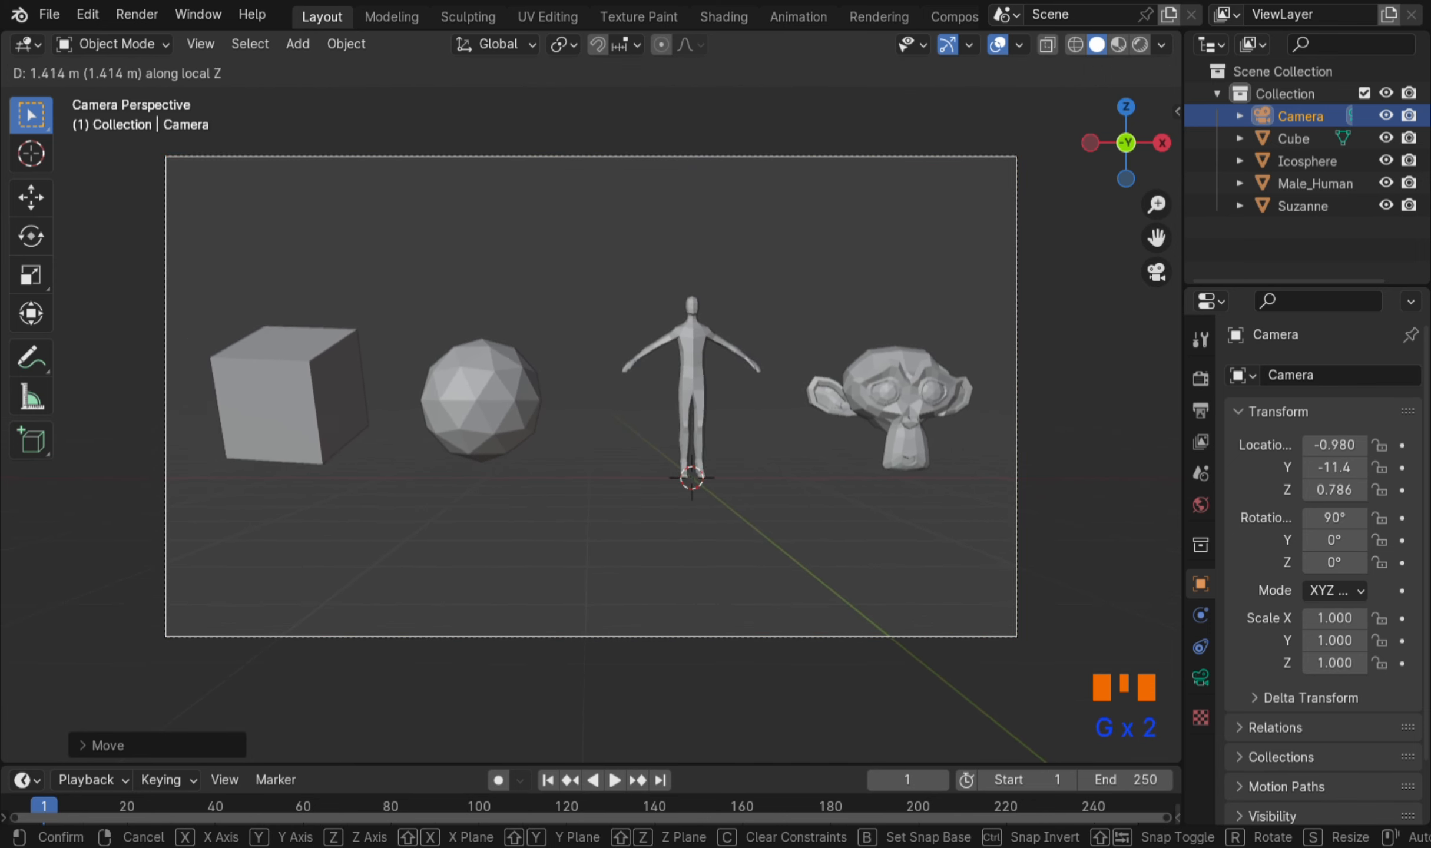
click(592, 412)
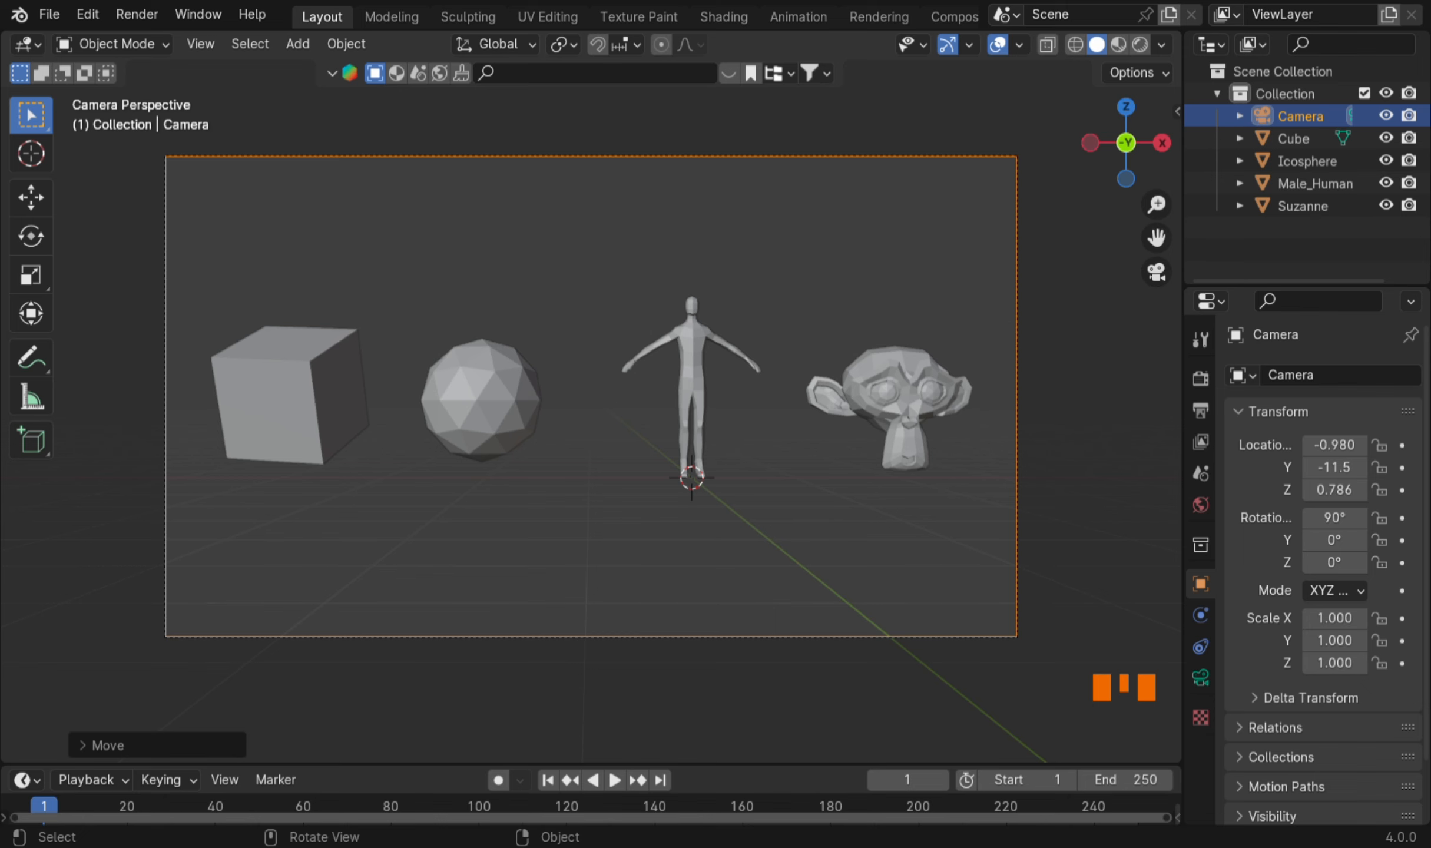
Step: In the right side view, add a plane at the origin and rotate it 90° to stand upright
scroll(795, 411, down, 2)
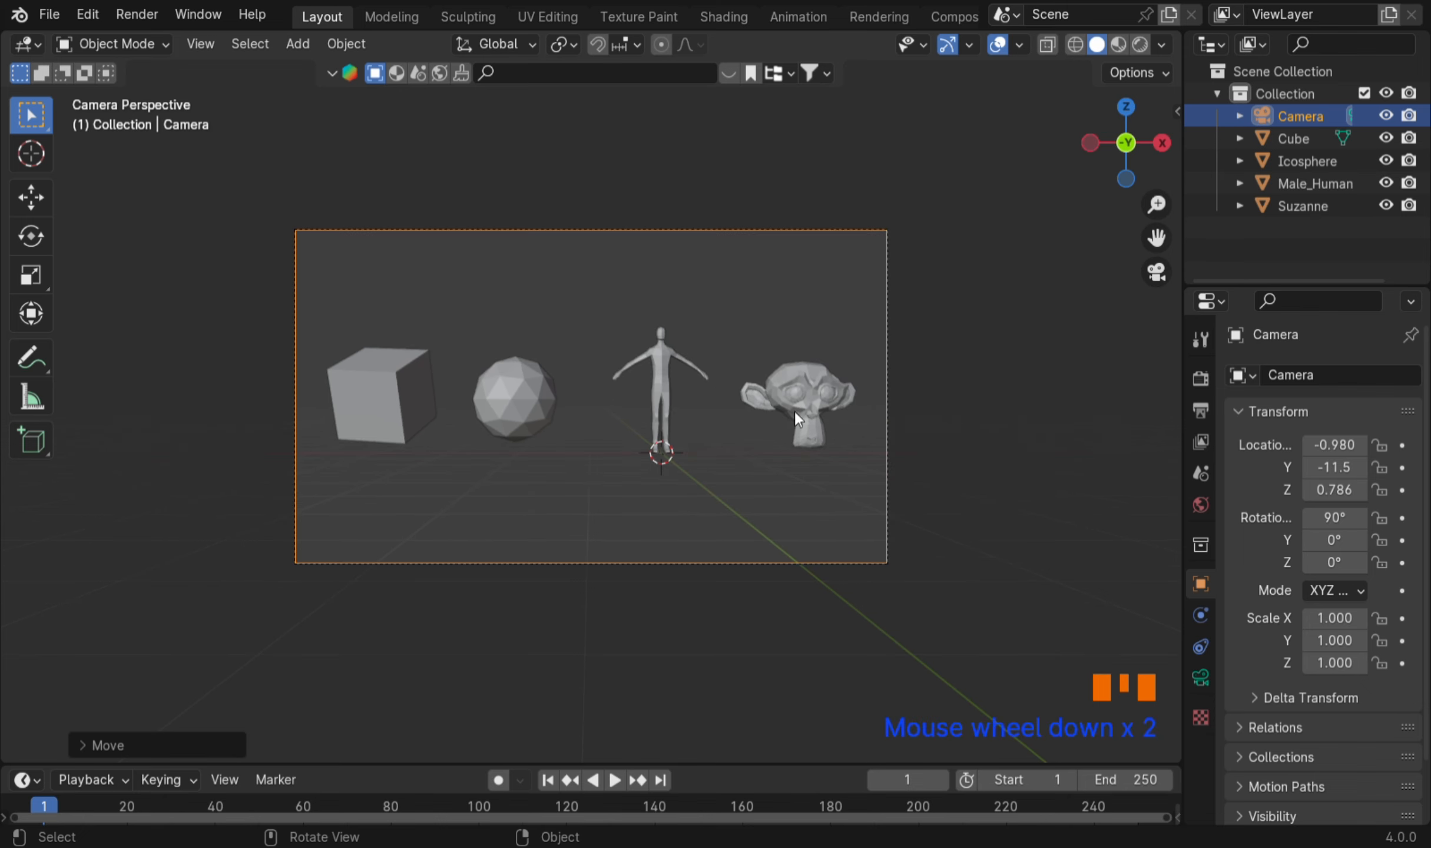
key(KP_3)
shift+middle_drag(930, 442, 795, 458)
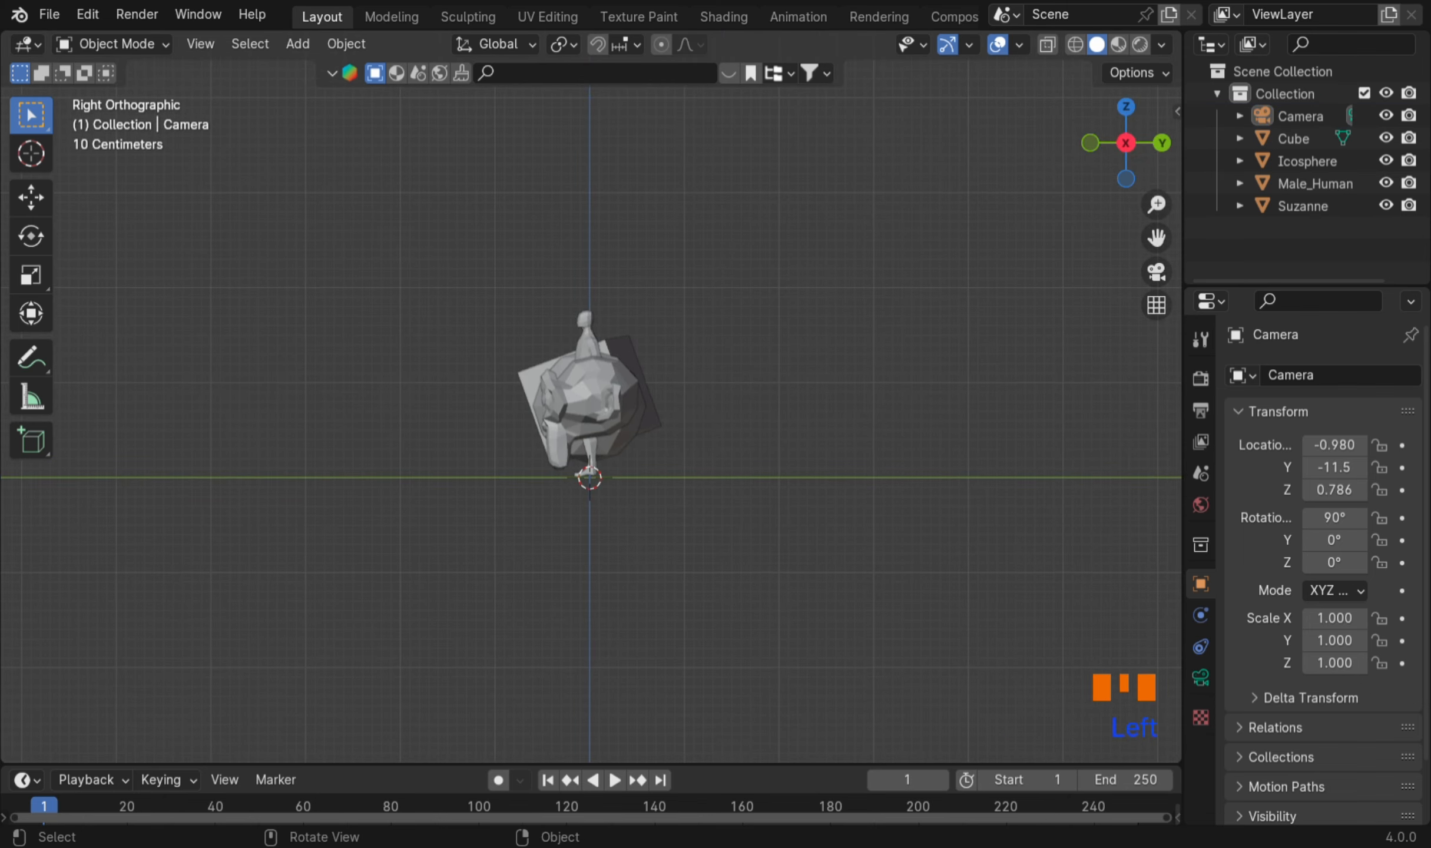
key(shift+a)
mouse_move(793, 412)
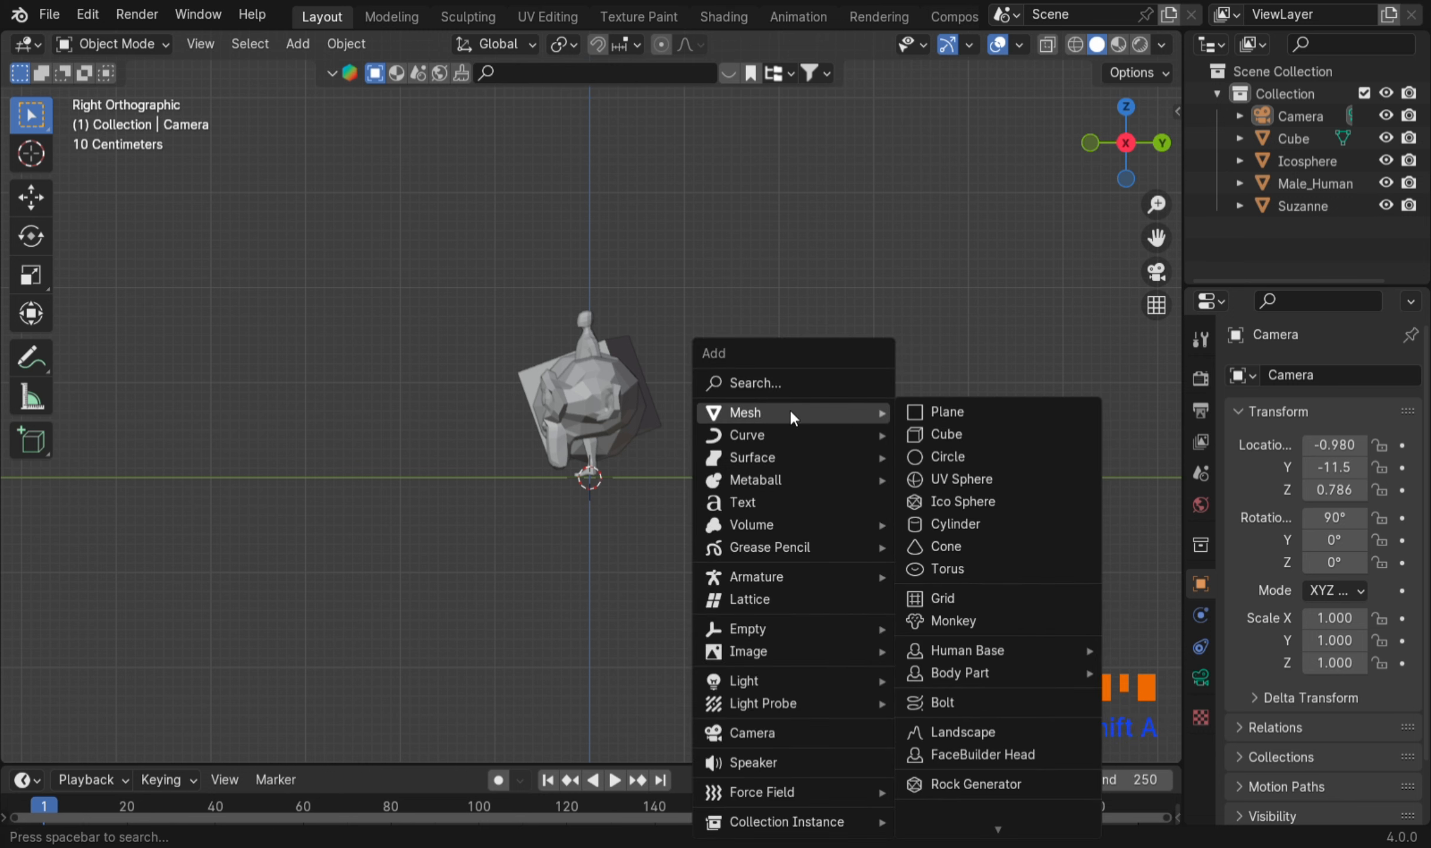
click(975, 412)
text(r)
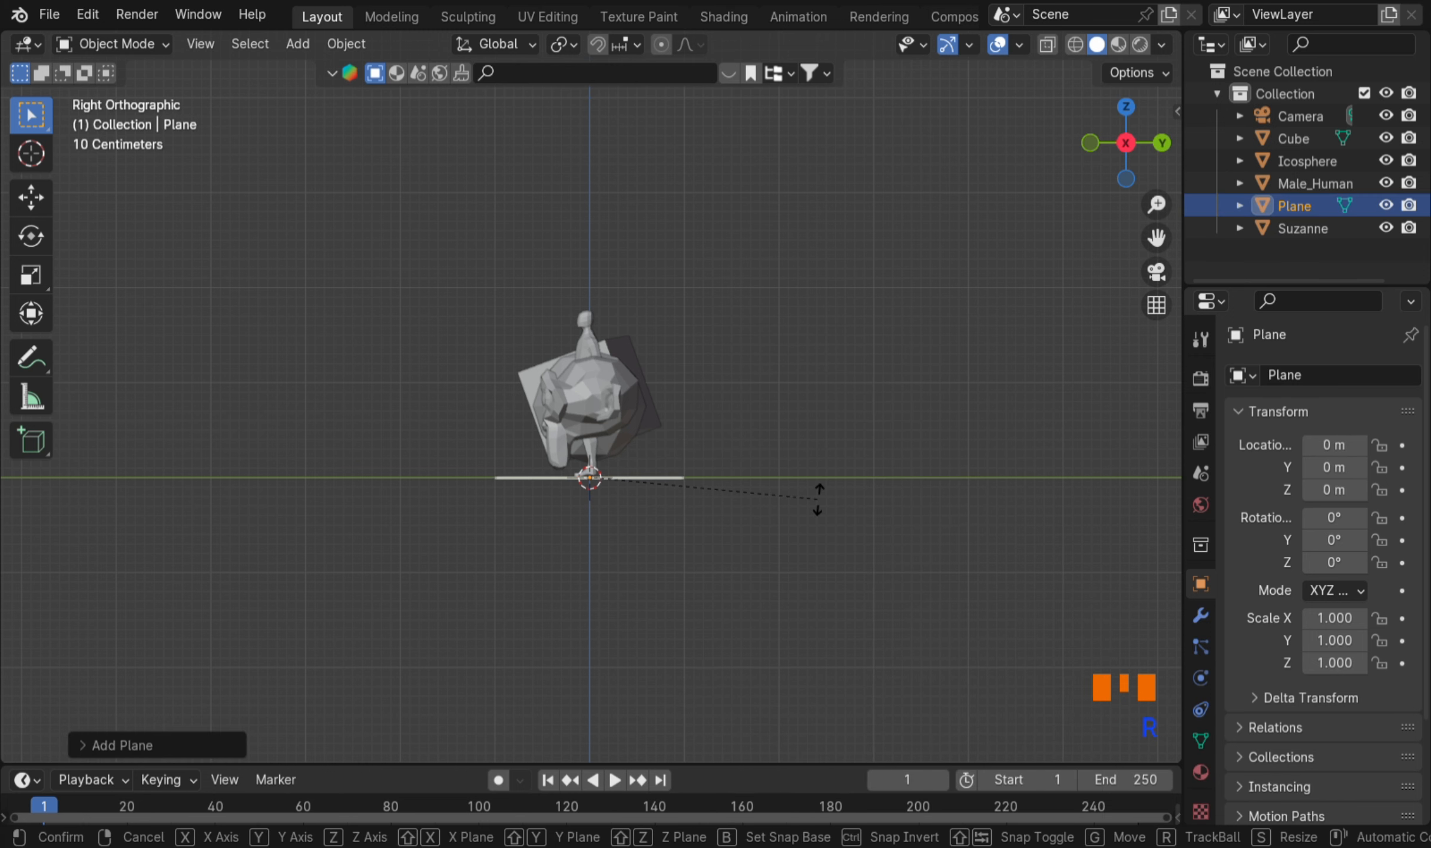
text(90)
click(819, 500)
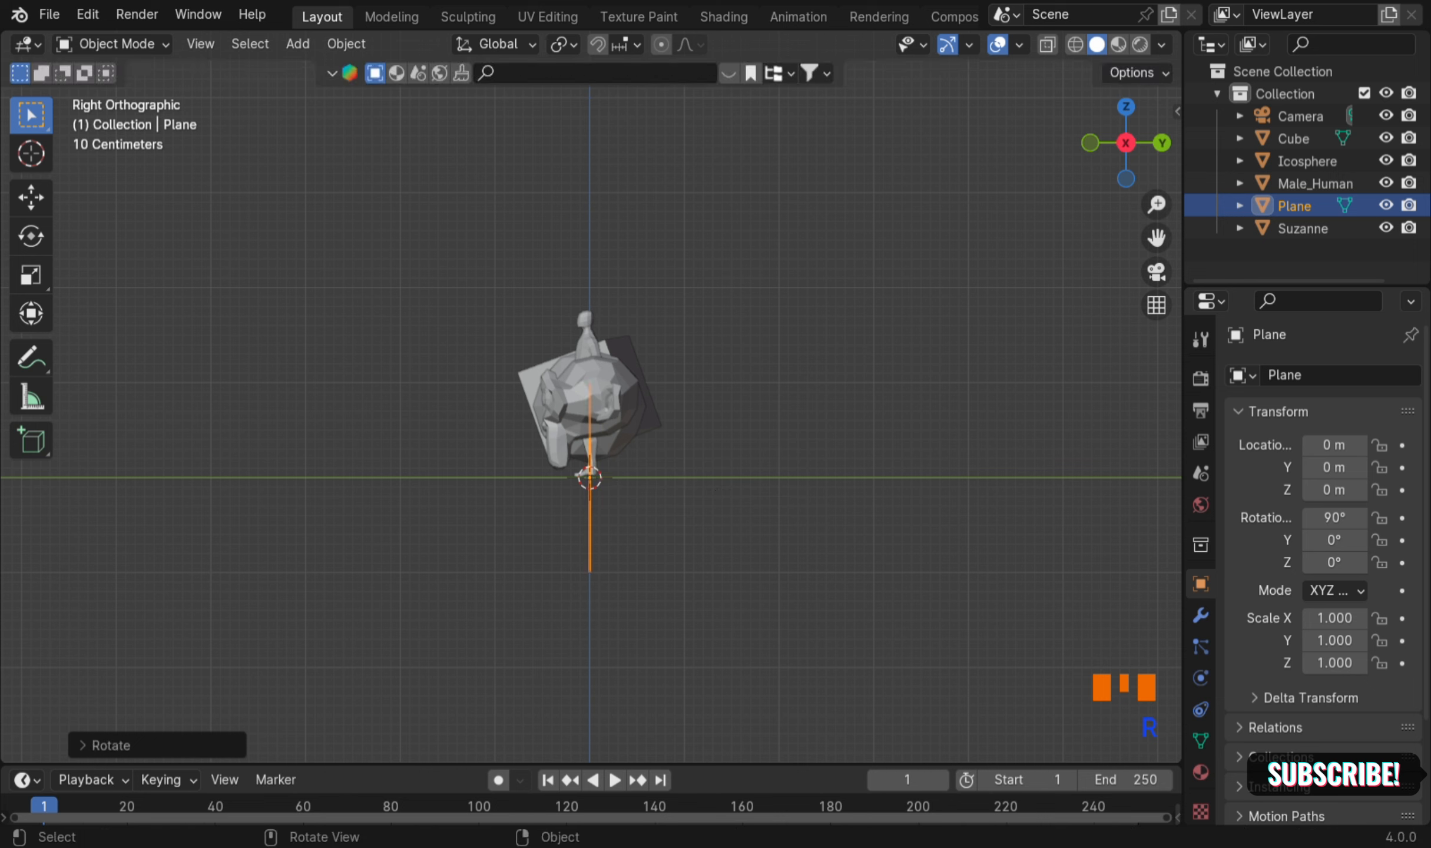
Step: Scale the upright plane to about 2.01 and move it along Y to about 4.54 m, behind the objects
key(s)
click(917, 429)
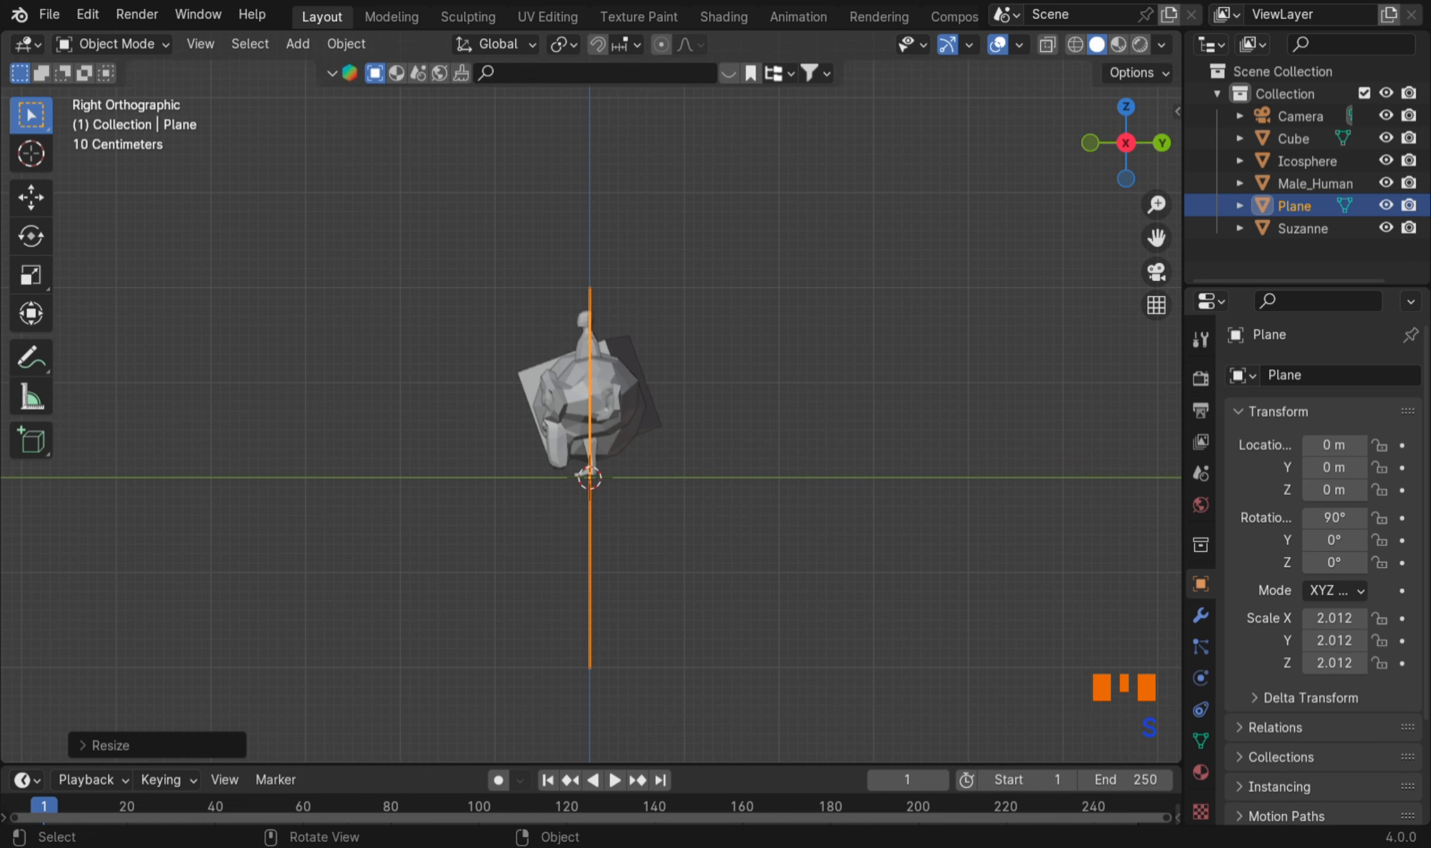
key(g)
key(y)
click(160, 498)
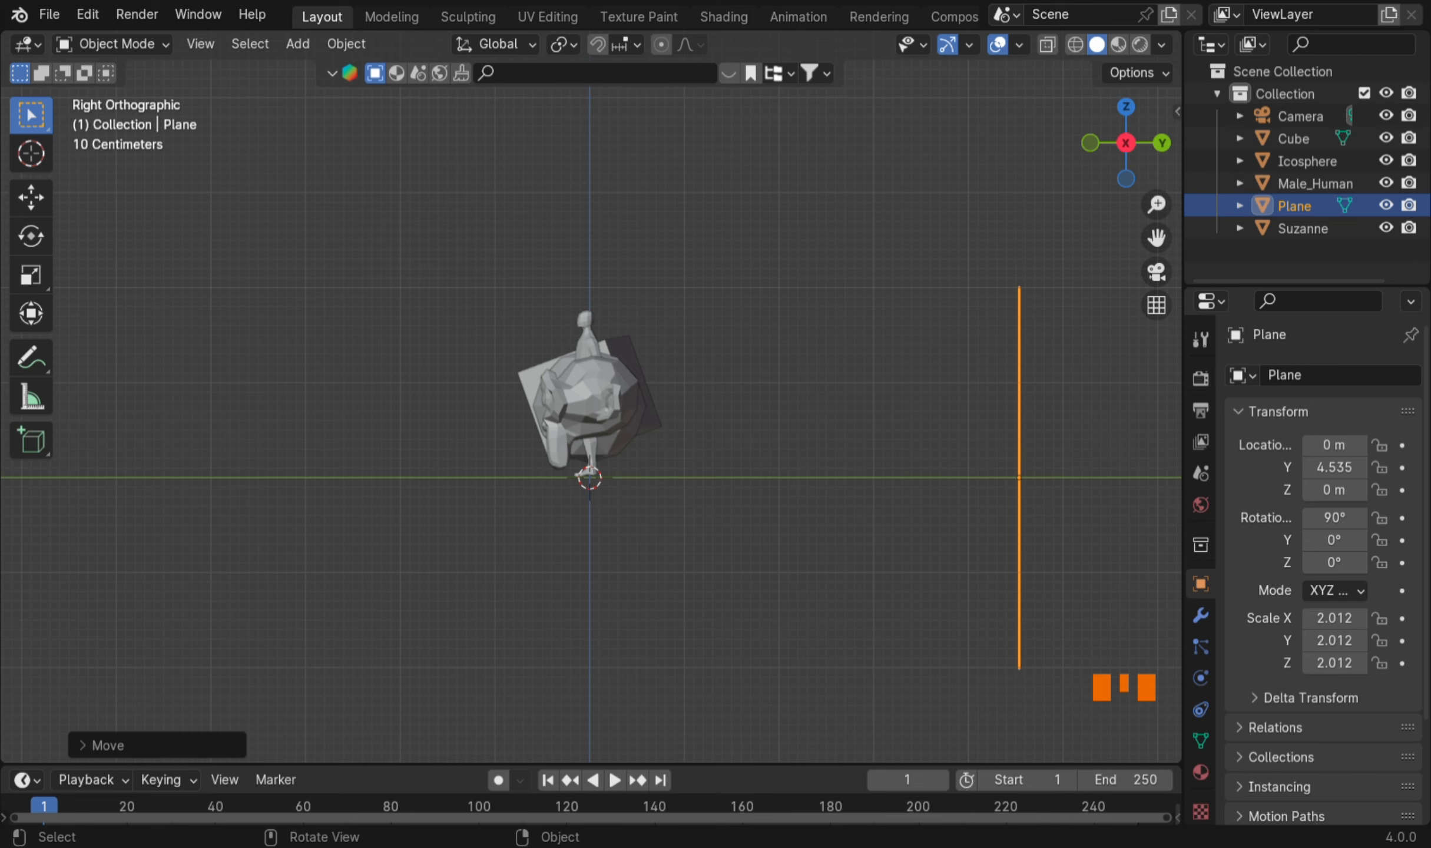
Step: In the camera view, scale the backdrop plane to about 4.96 and widen it along X to about 7.29
key(KP_0)
key(s)
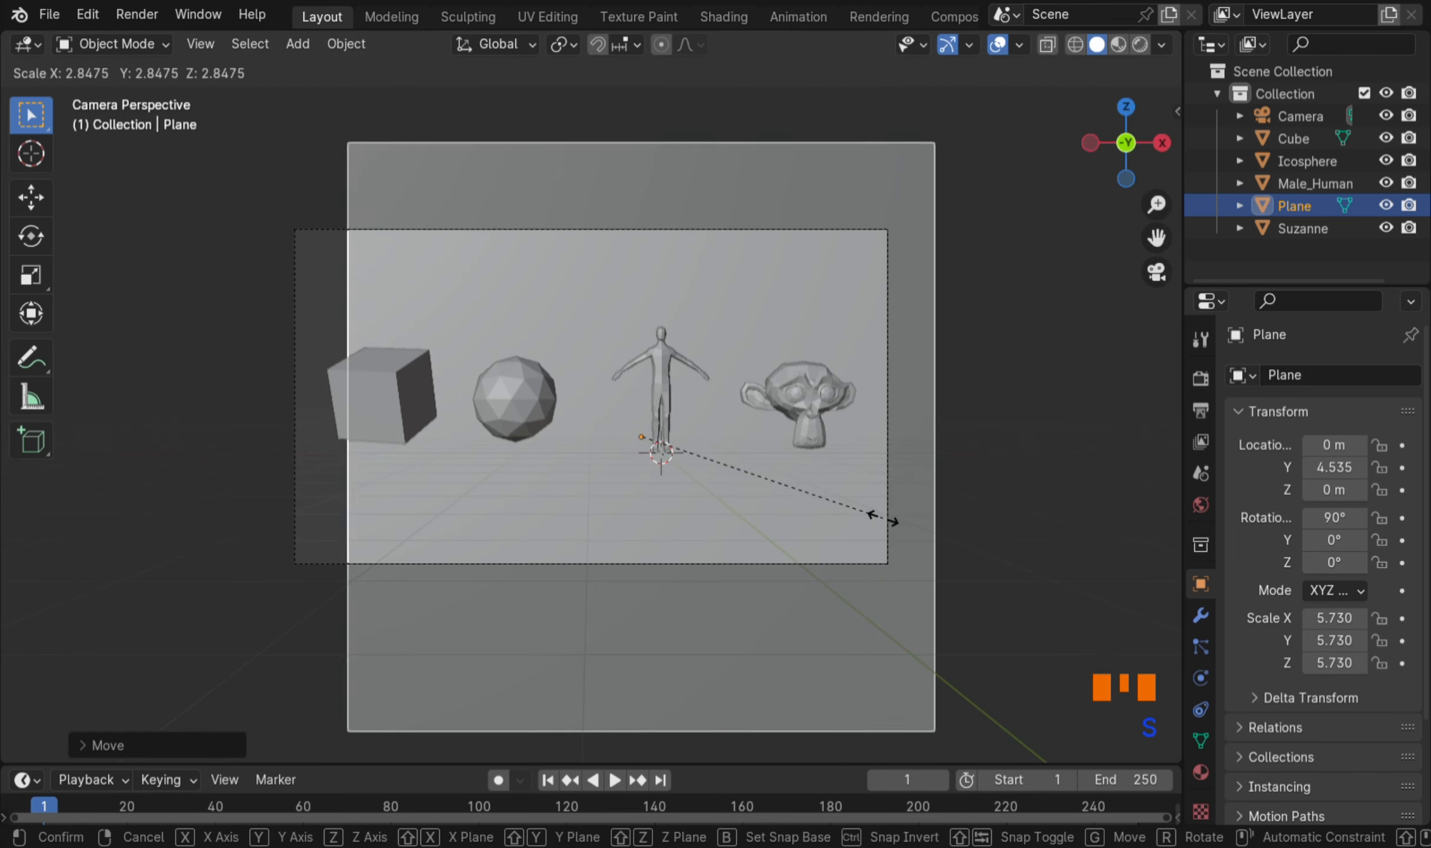
click(855, 486)
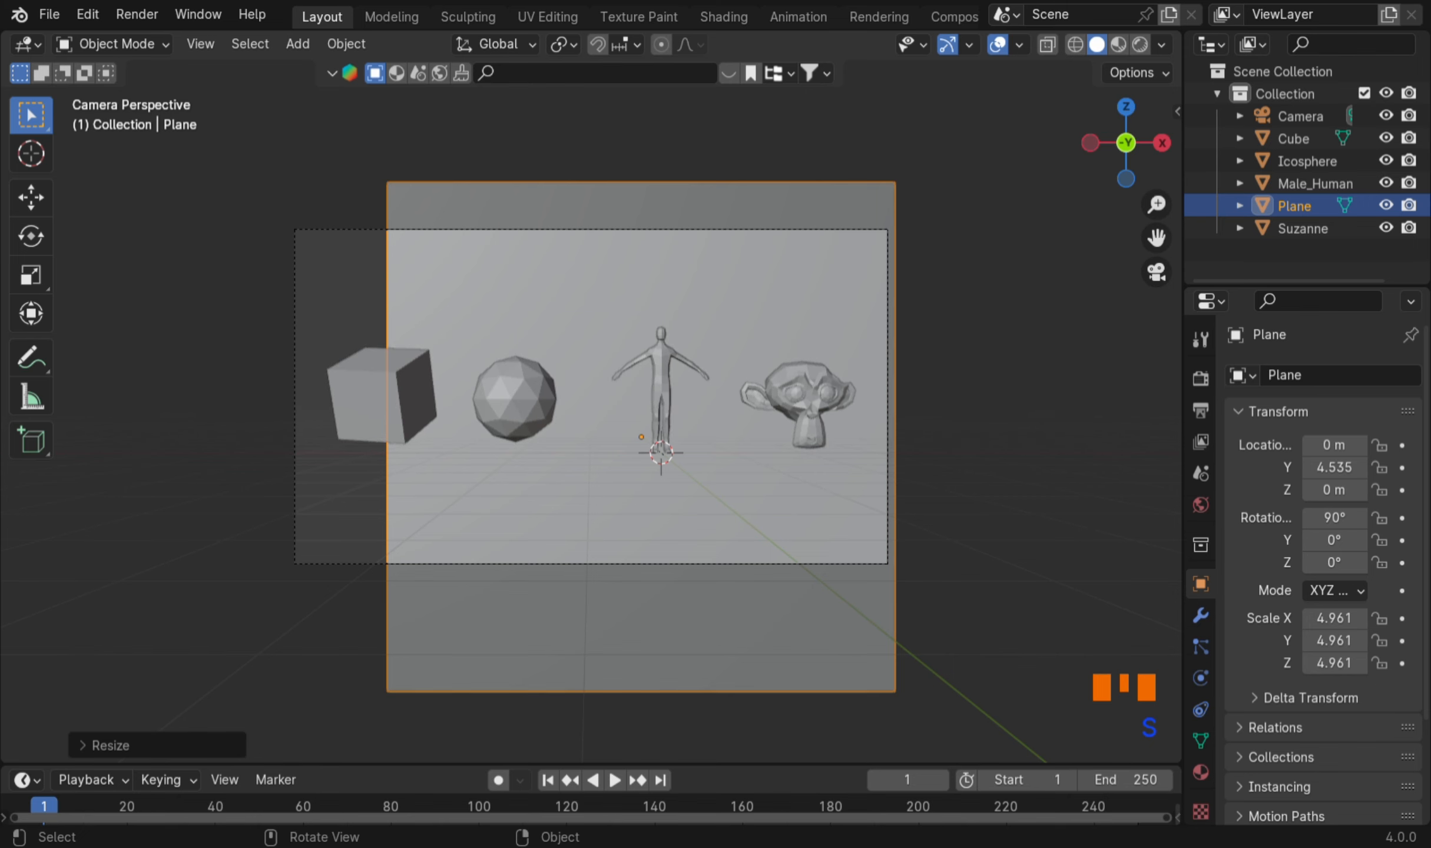
key(s)
key(x)
click(968, 470)
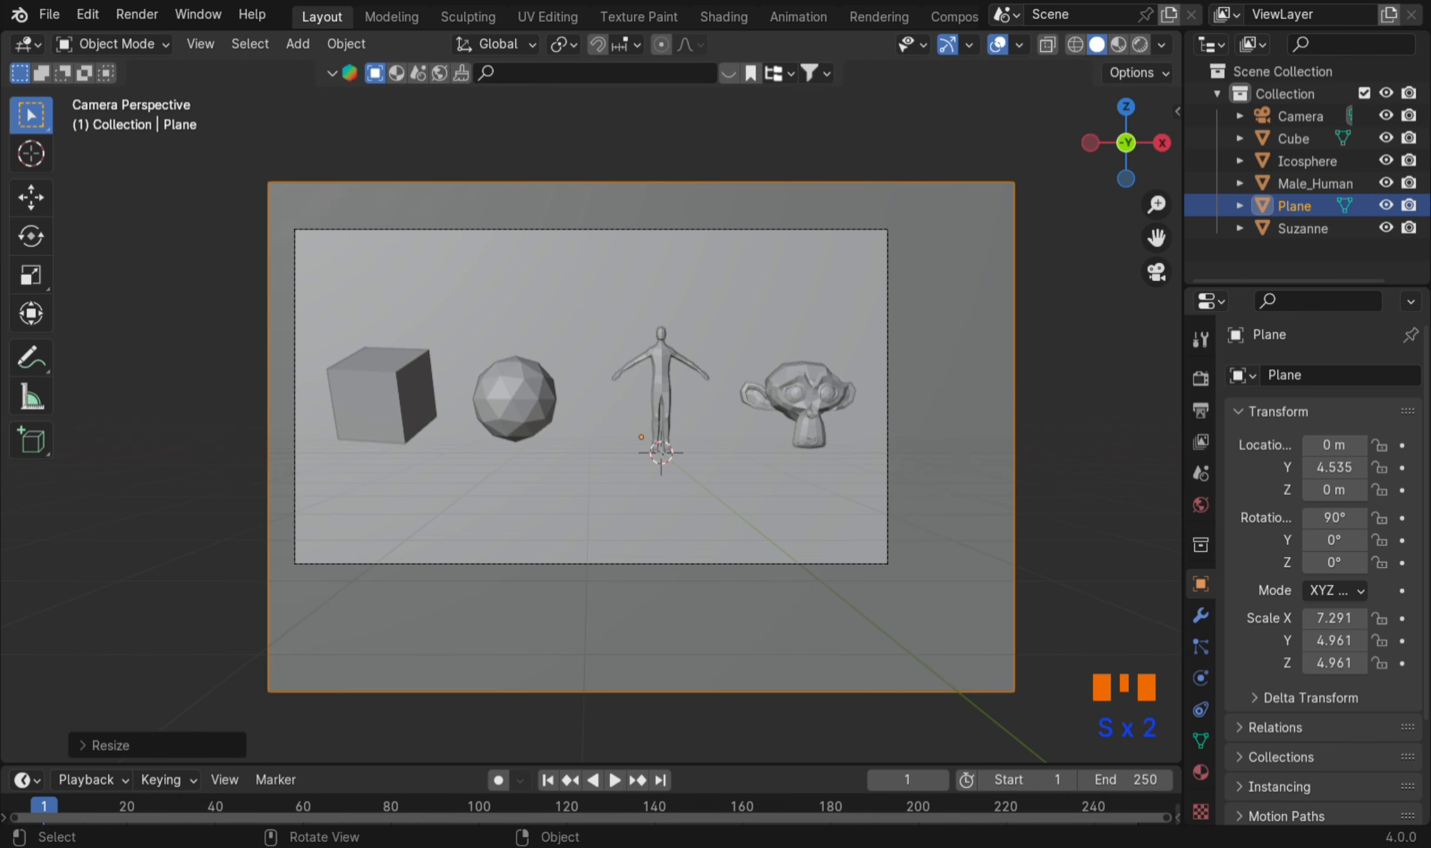
Step: Switch the viewport to Material Preview shading and create a new material in a new slot on the backdrop plane
scroll(592, 396, up, 5)
scroll(592, 396, down, 3)
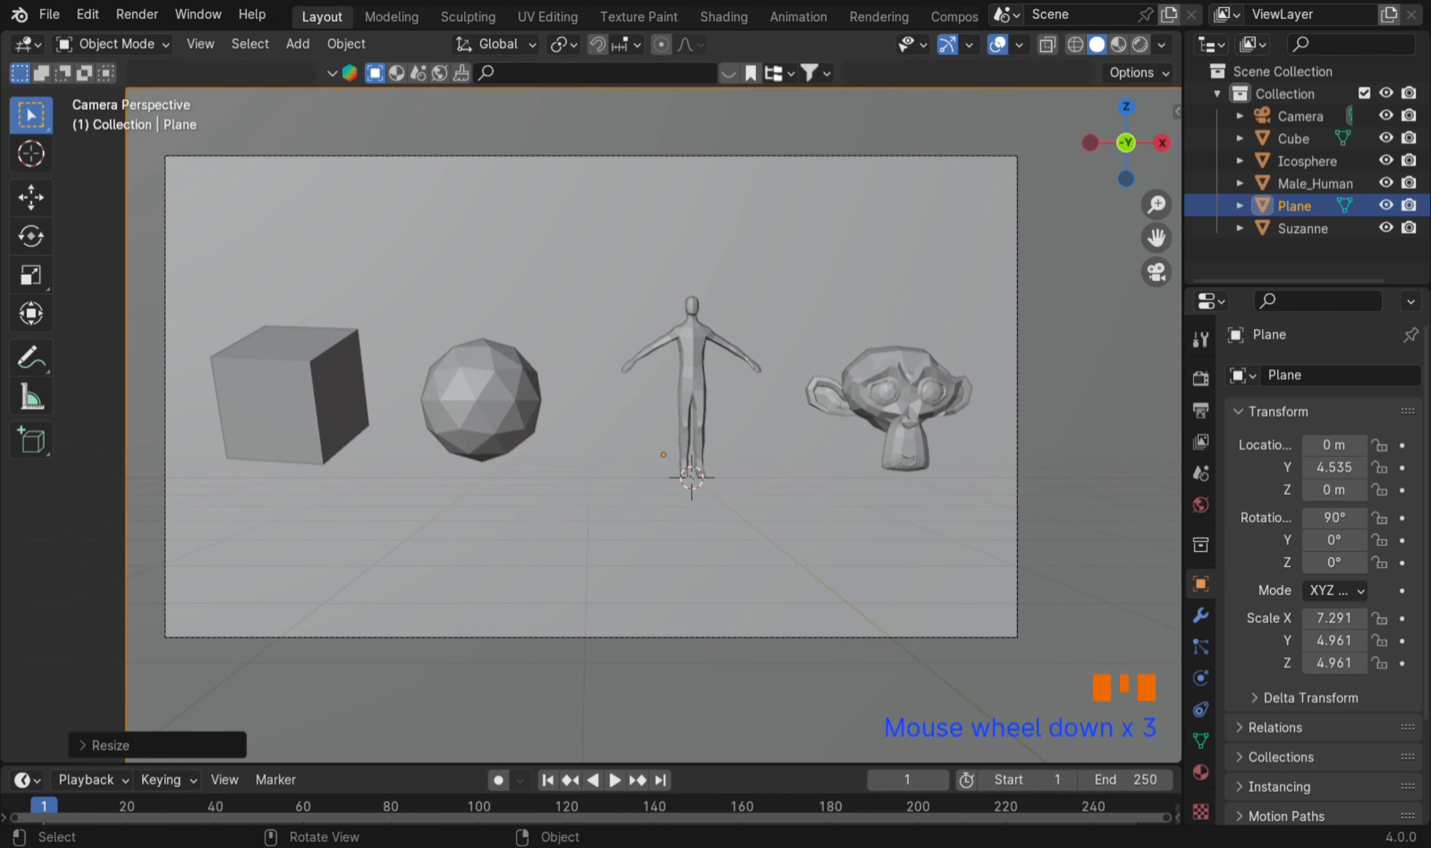
click(978, 488)
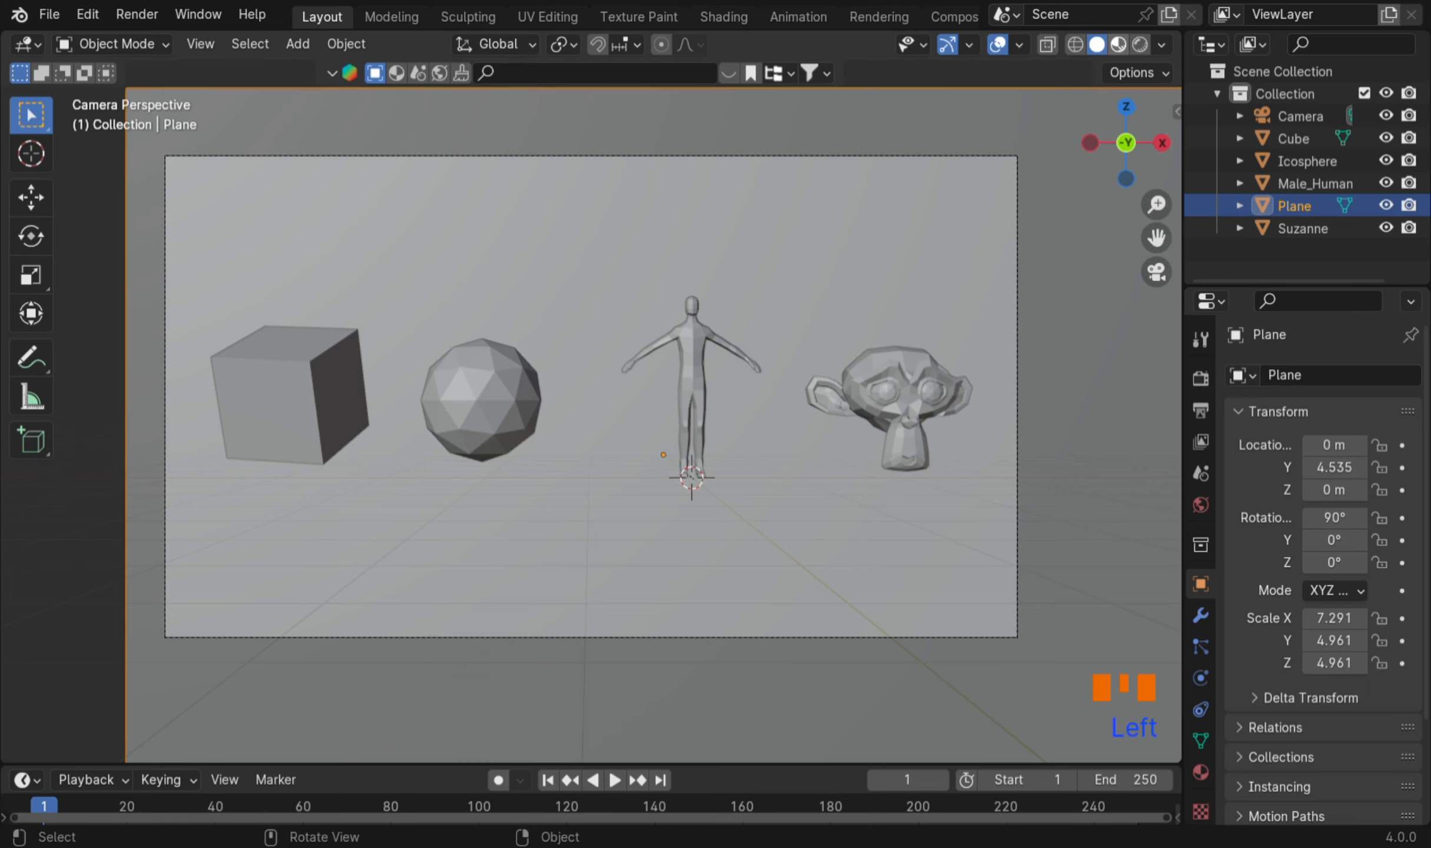
click(1118, 44)
click(1201, 773)
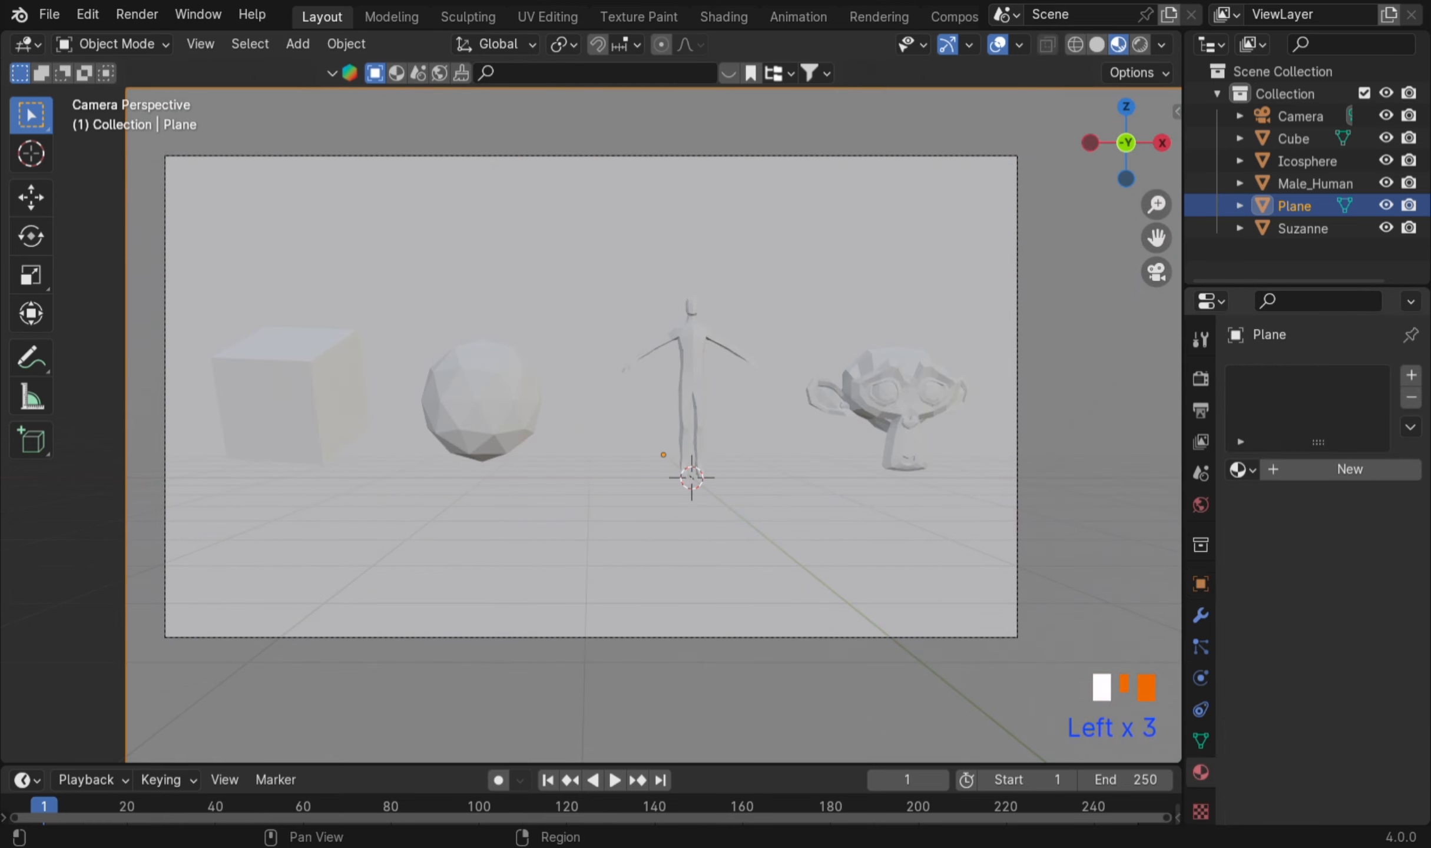
click(1412, 375)
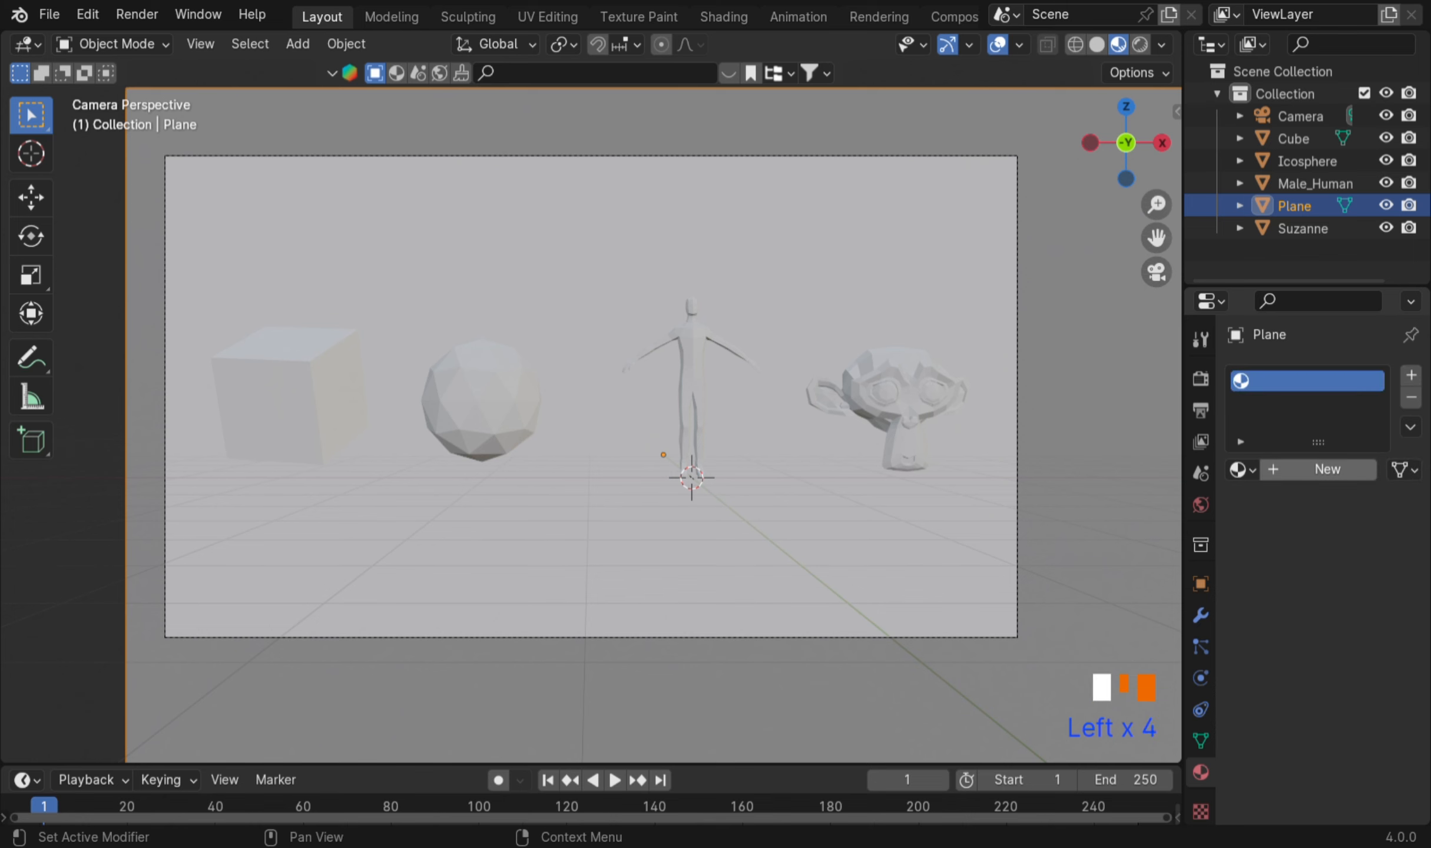
click(1328, 469)
Step: Set the backdrop material's base color to orange-red
click(1357, 648)
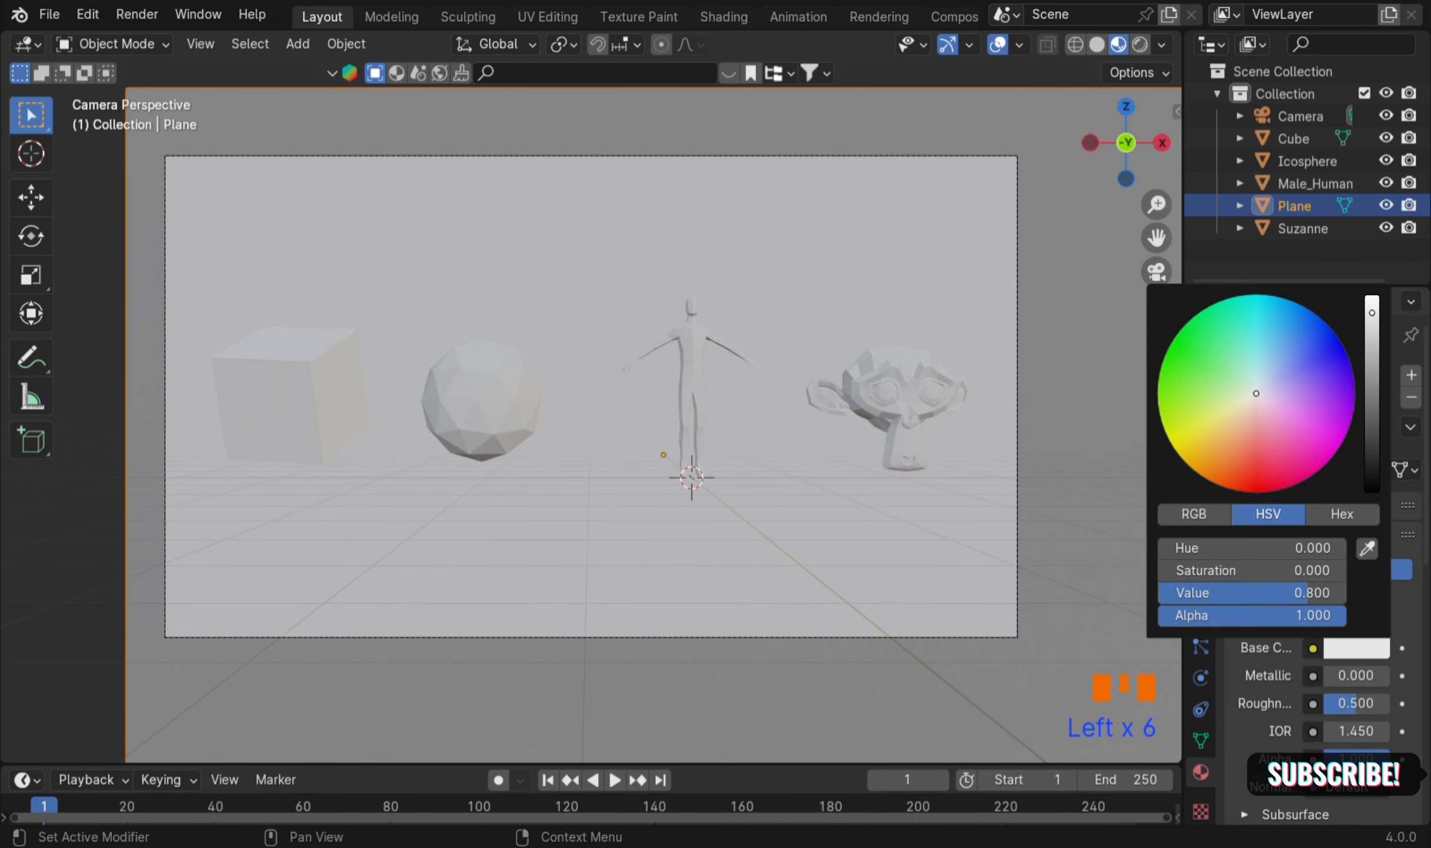
drag(1256, 392, 1241, 465)
scroll(592, 394, up, 4)
scroll(592, 395, down, 2)
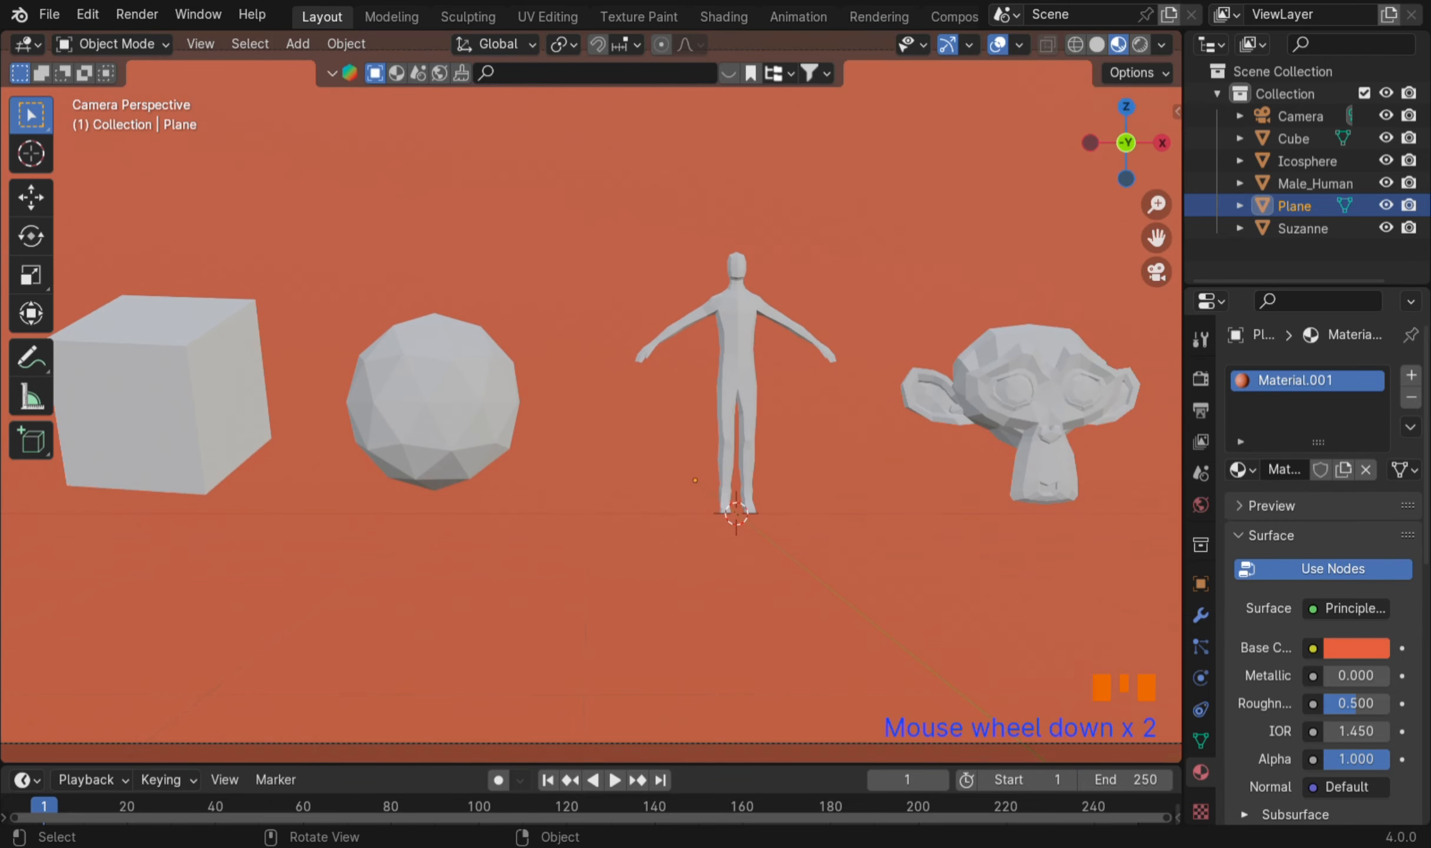
Step: Deselect all objects and add a Grease Pencil Stroke object to the scene
scroll(592, 395, down, 1)
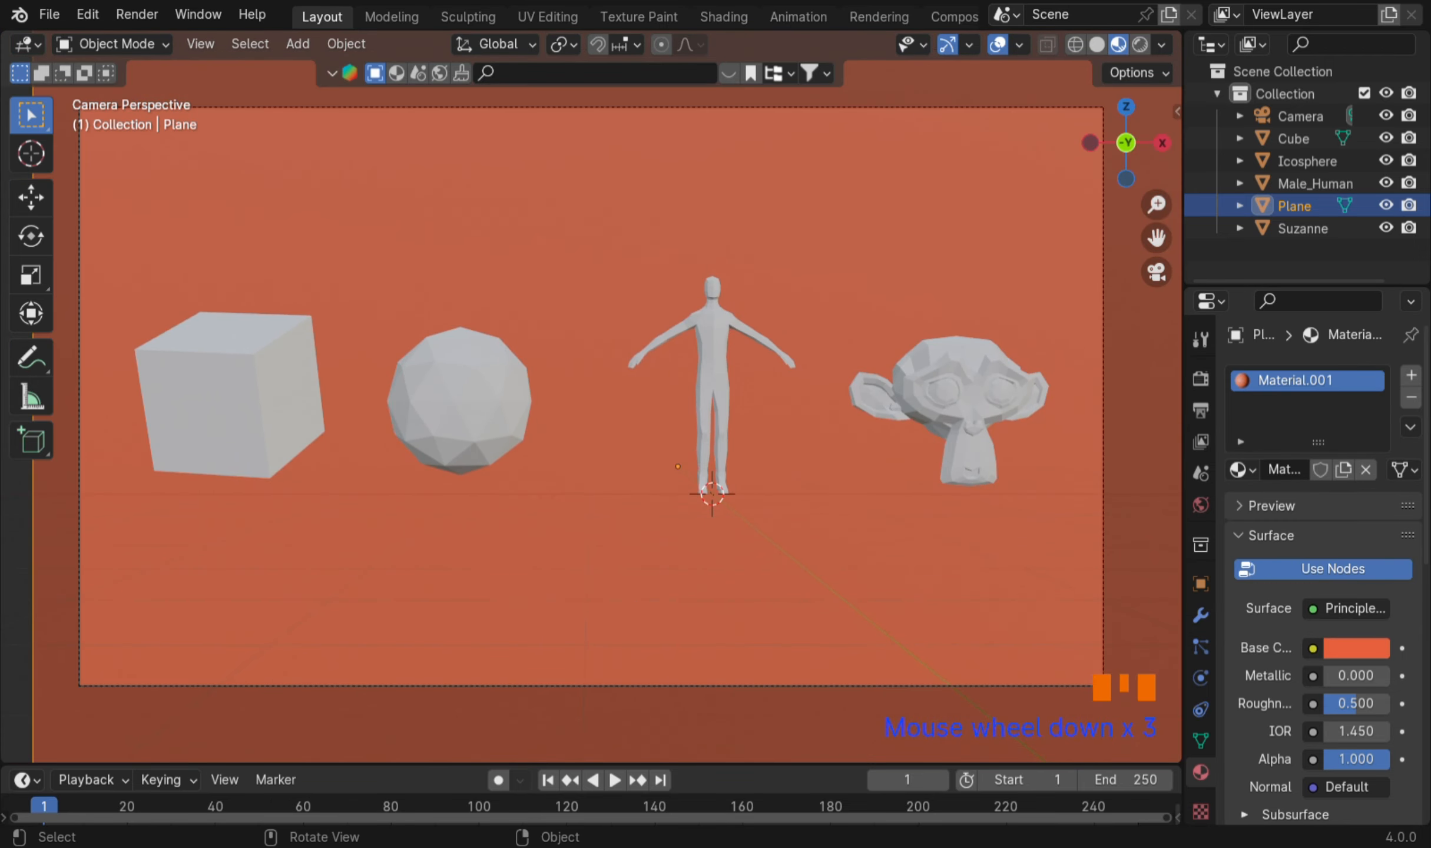
click(232, 395)
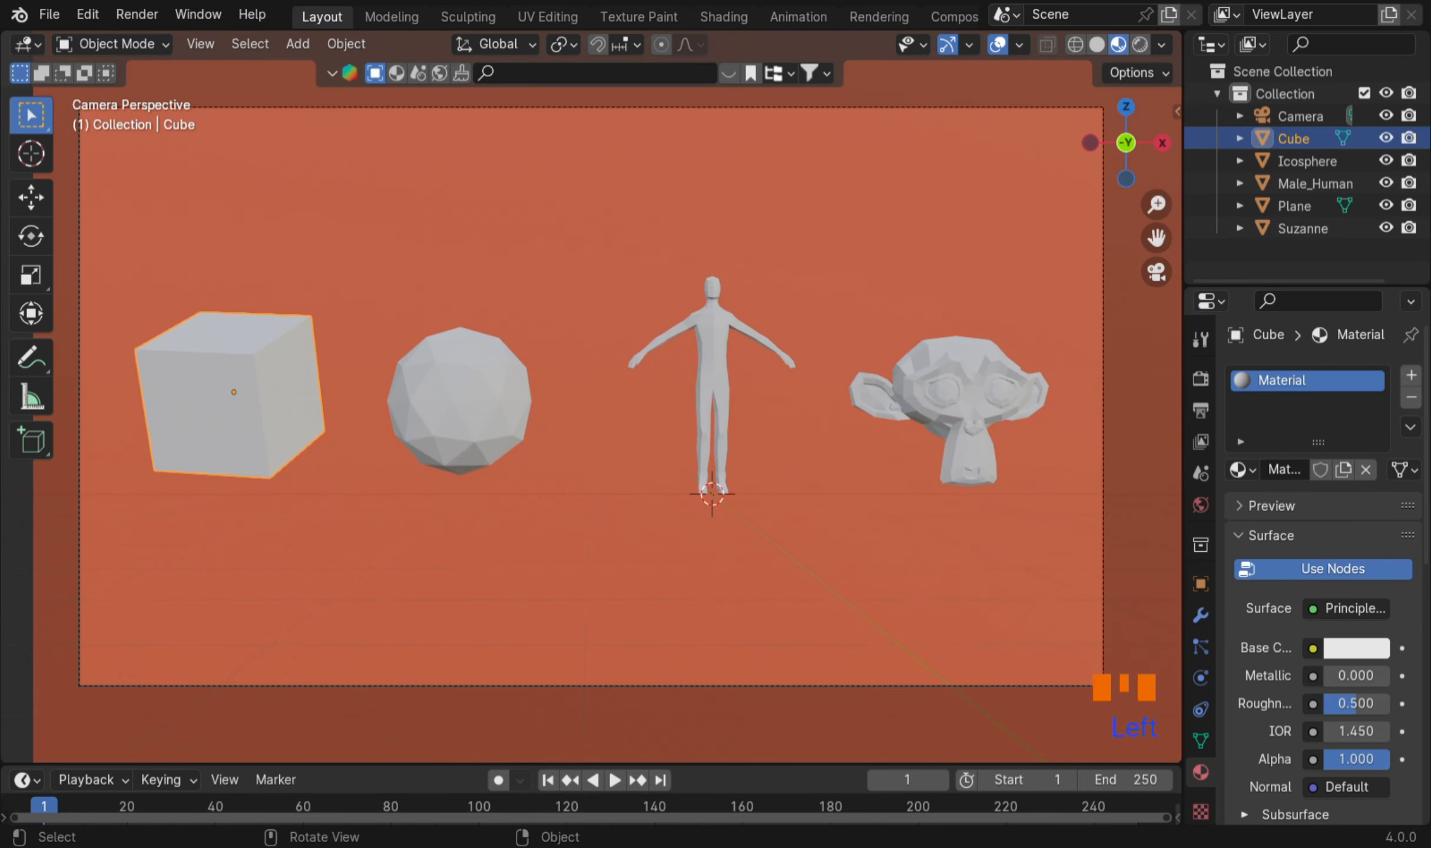
scroll(775, 383, down, 2)
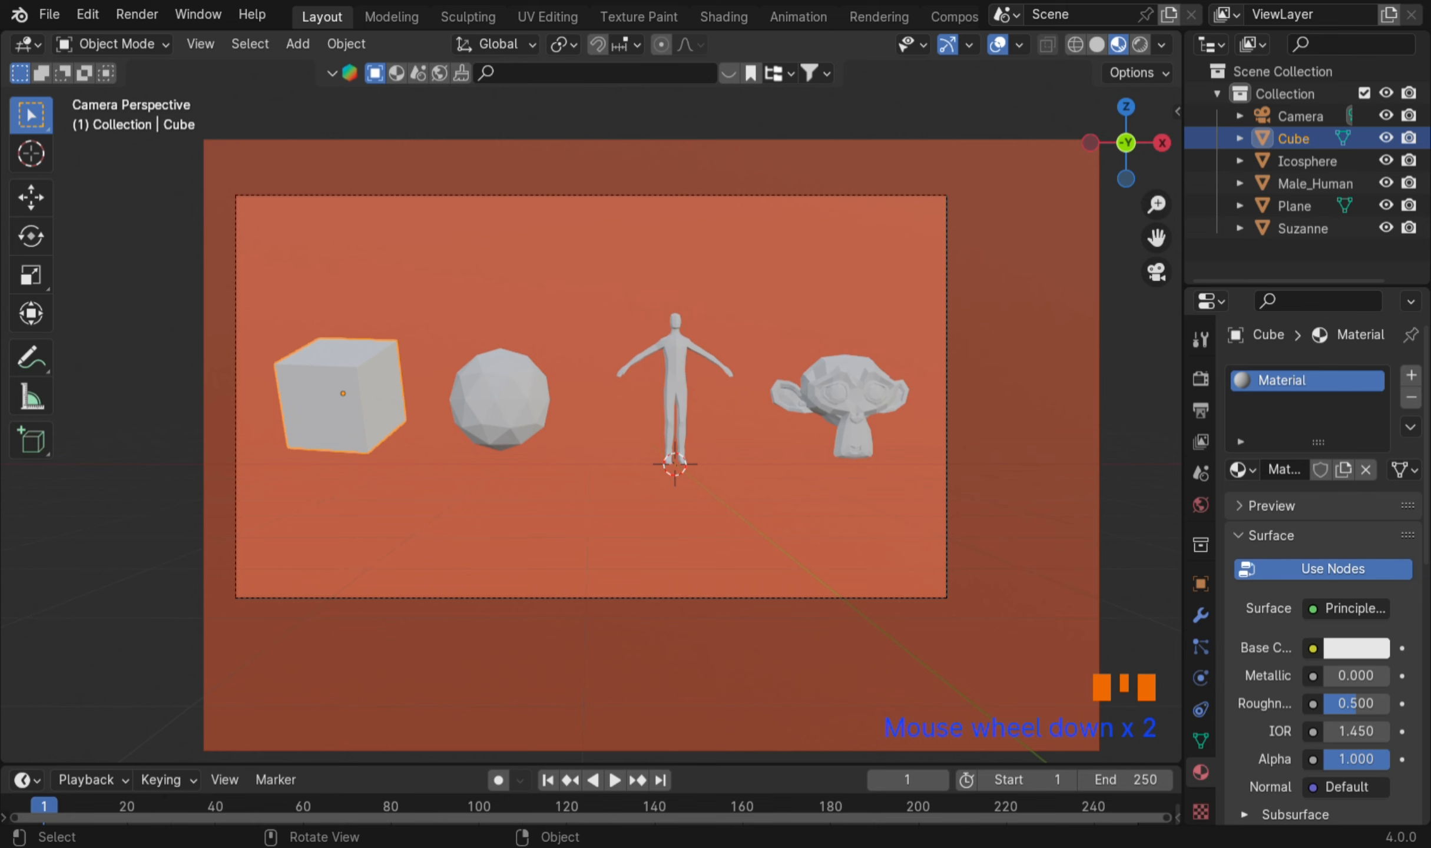
click(133, 377)
key(shift+a)
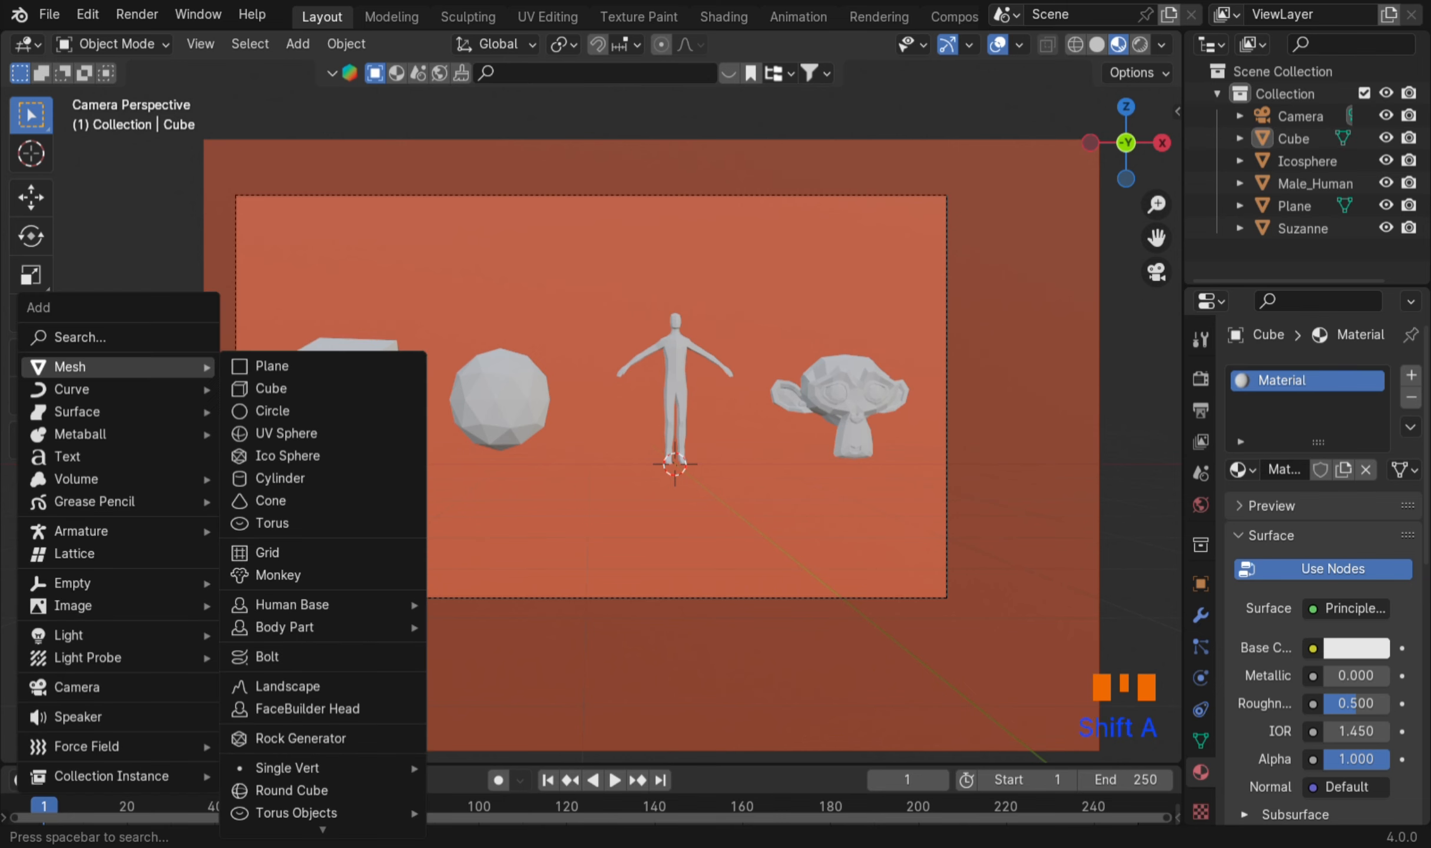
mouse_move(117, 502)
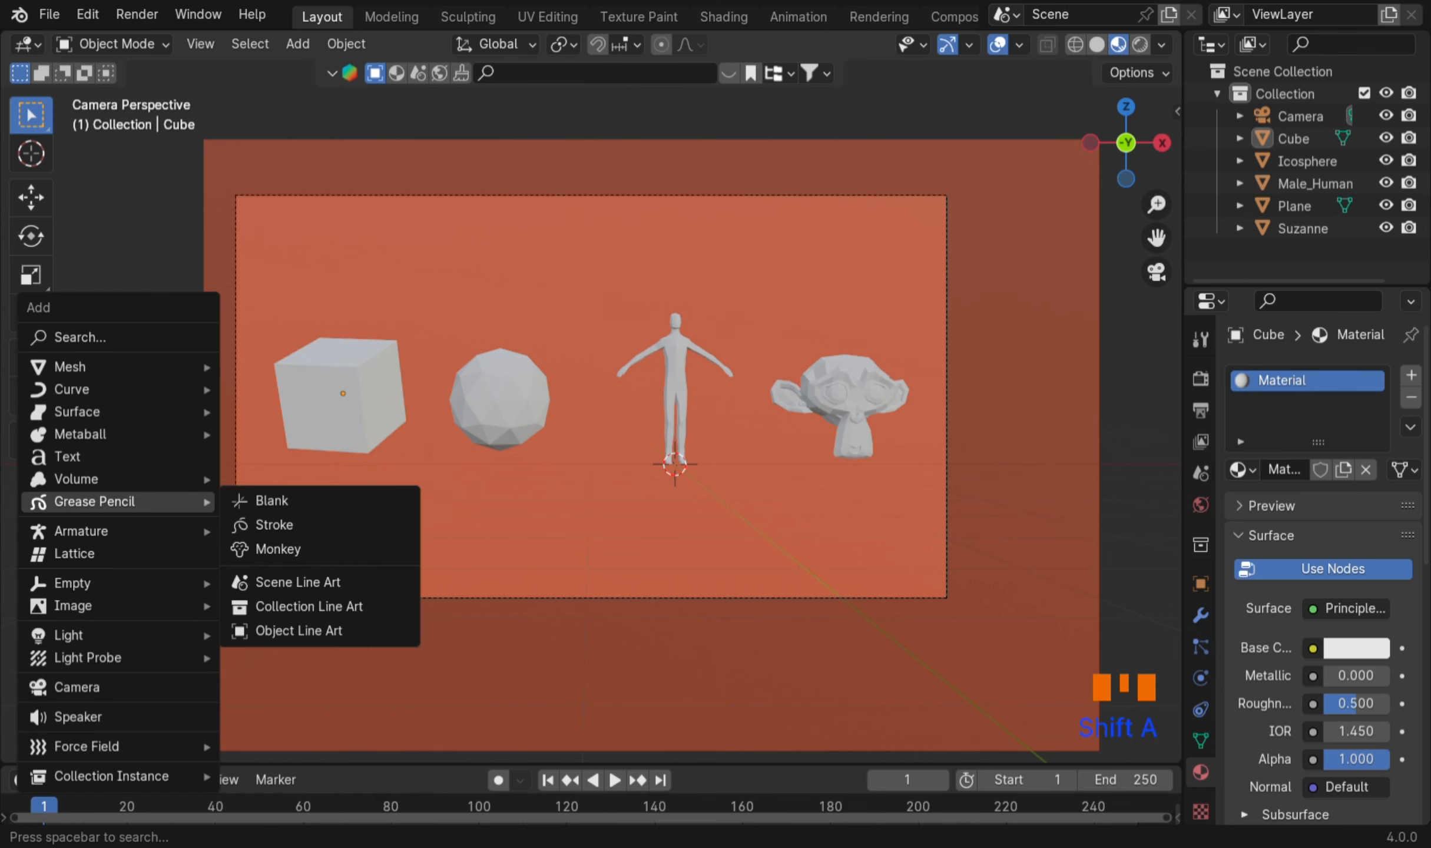
key(Down)
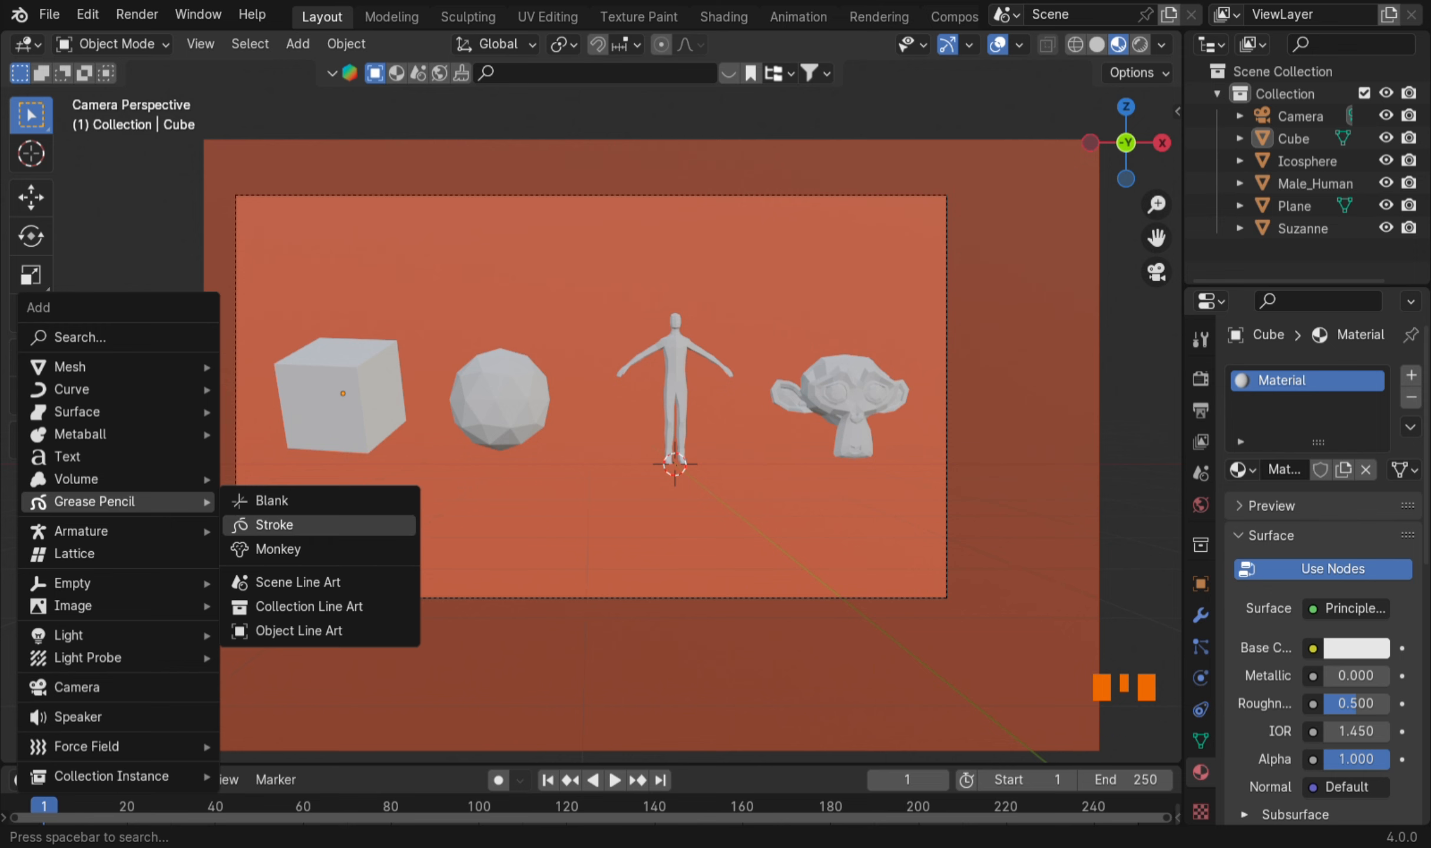
key(Return)
Step: Move the grease pencil stroke outside the camera frame, beside the cube's end of the backdrop, and scale it down to about half size
scroll(696, 480, down, 2)
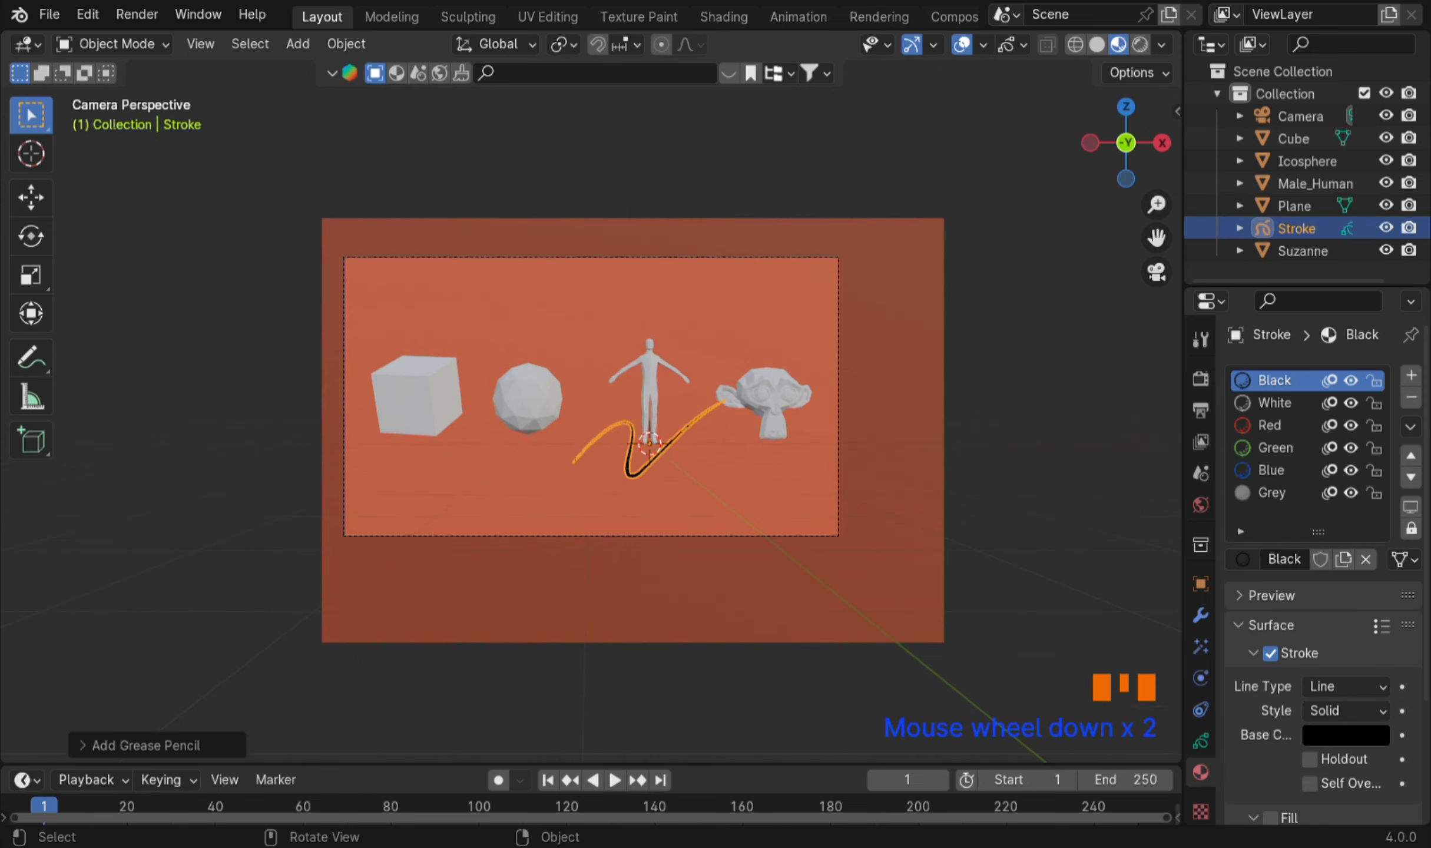
key(g)
click(231, 504)
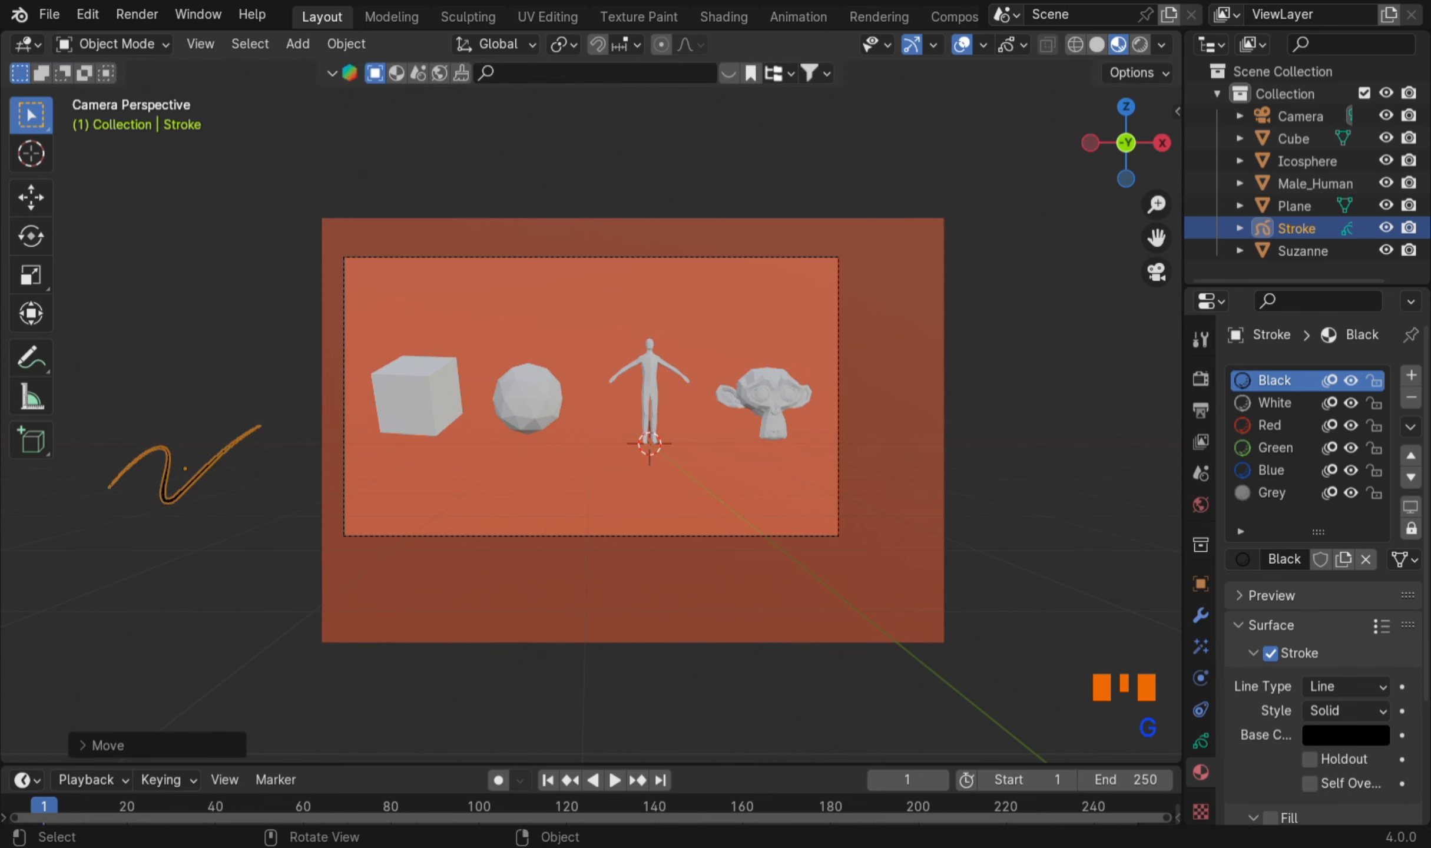
key(s)
click(258, 507)
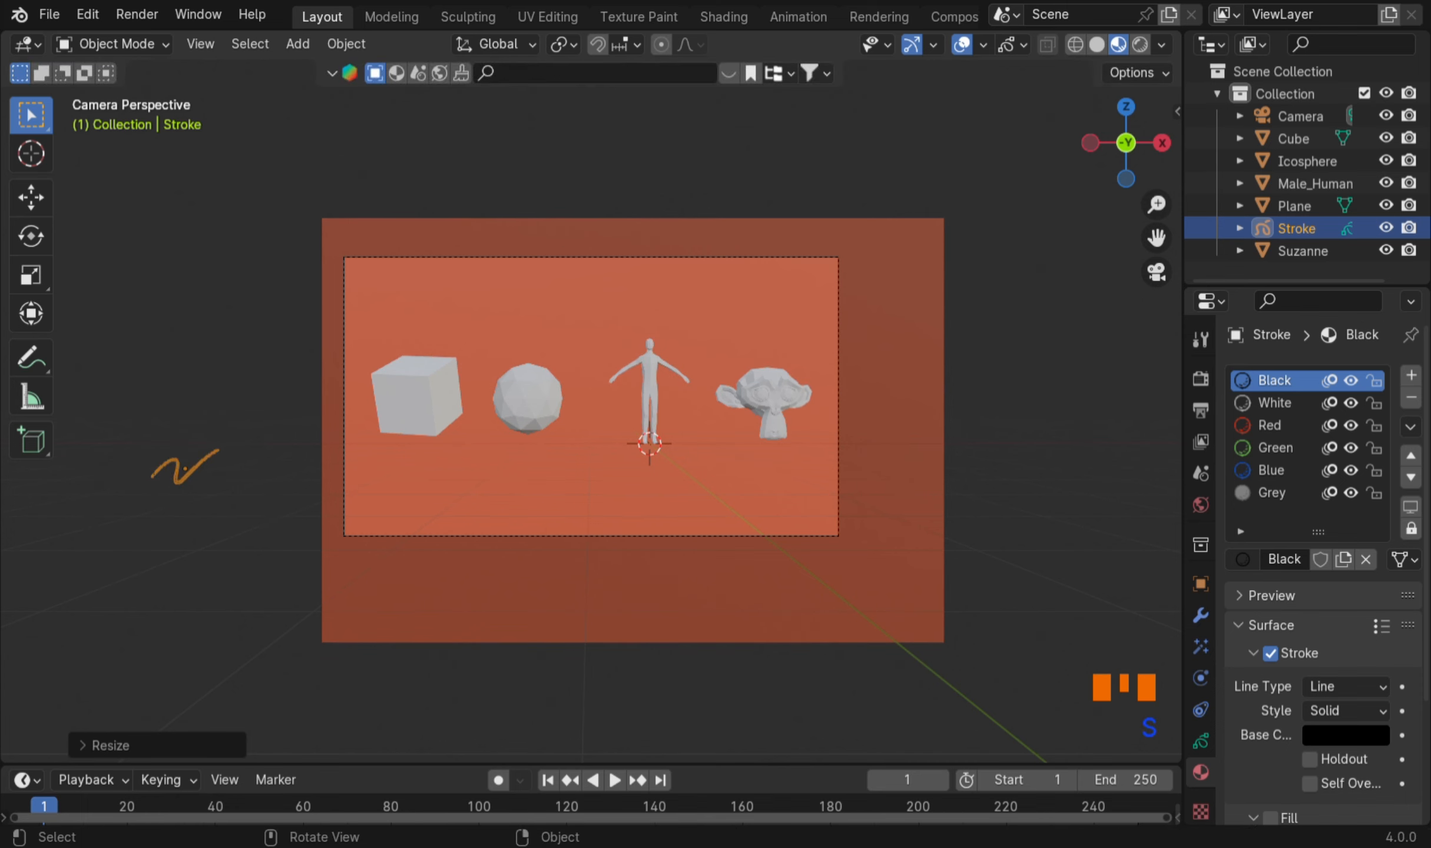
Step: Add a Line Art modifier to the grease pencil stroke and set its source type to Scene
click(1201, 614)
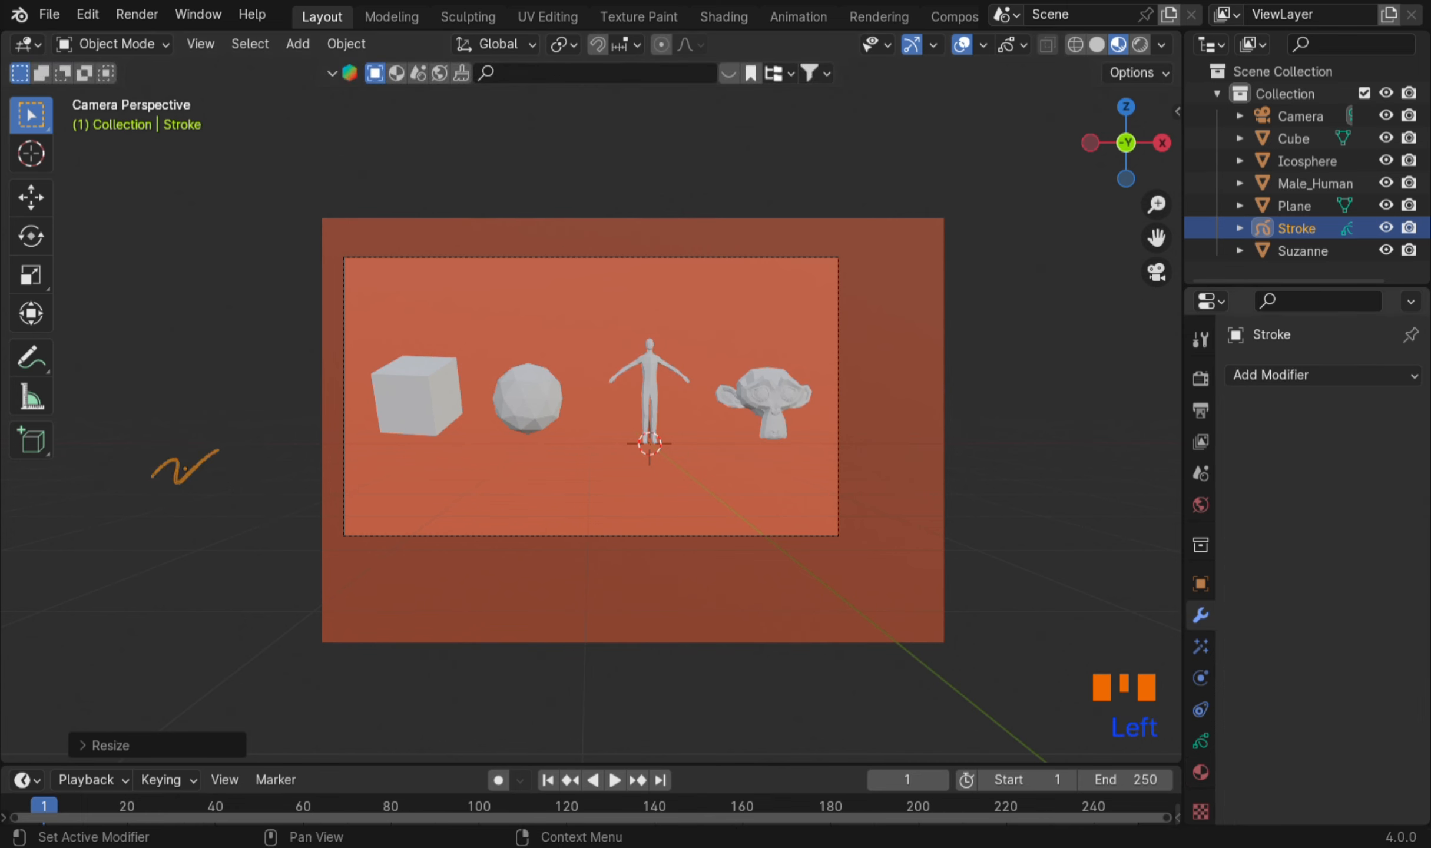
click(1320, 374)
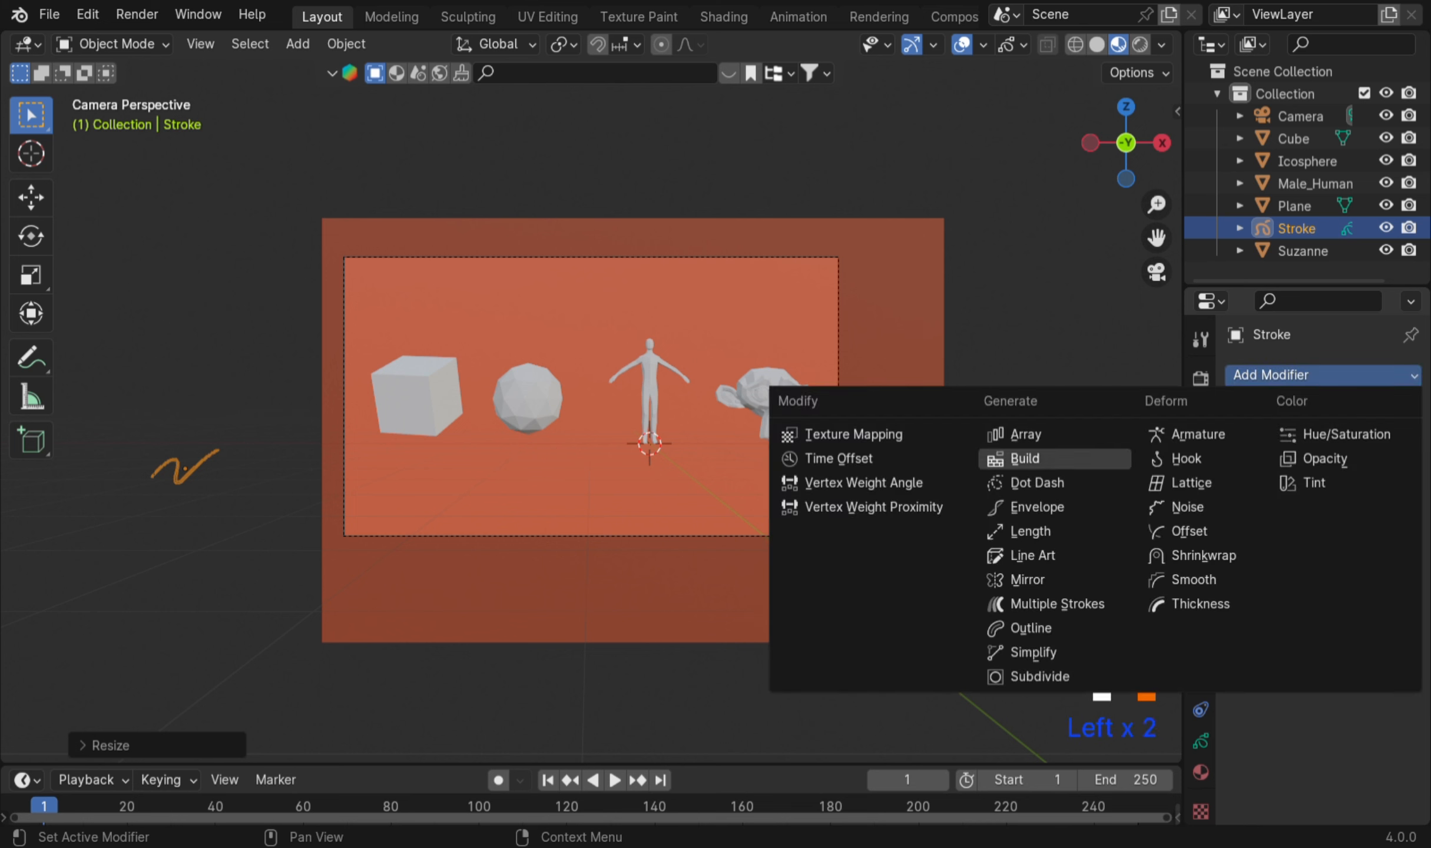
click(1033, 556)
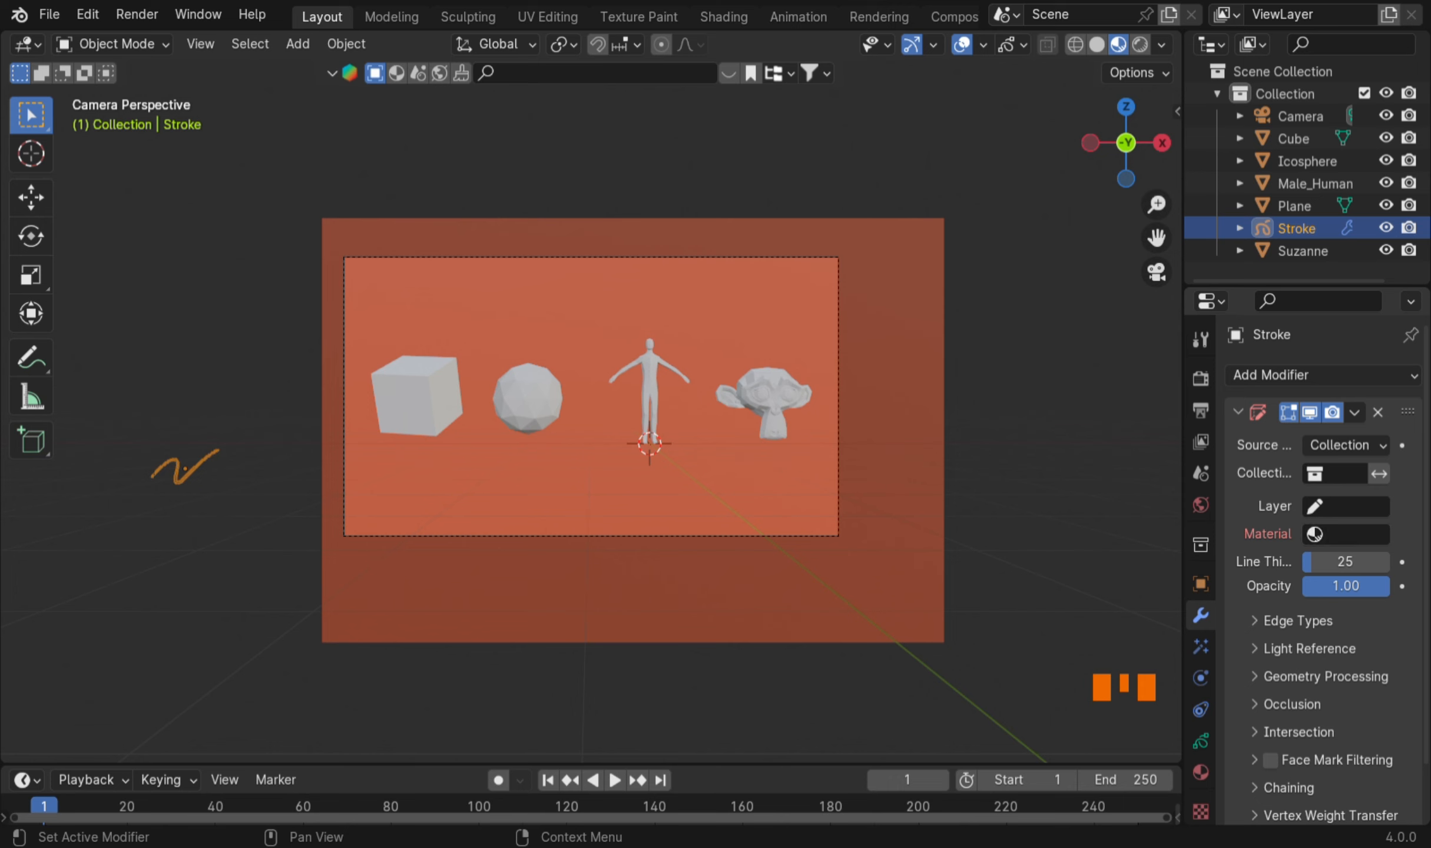
click(1346, 445)
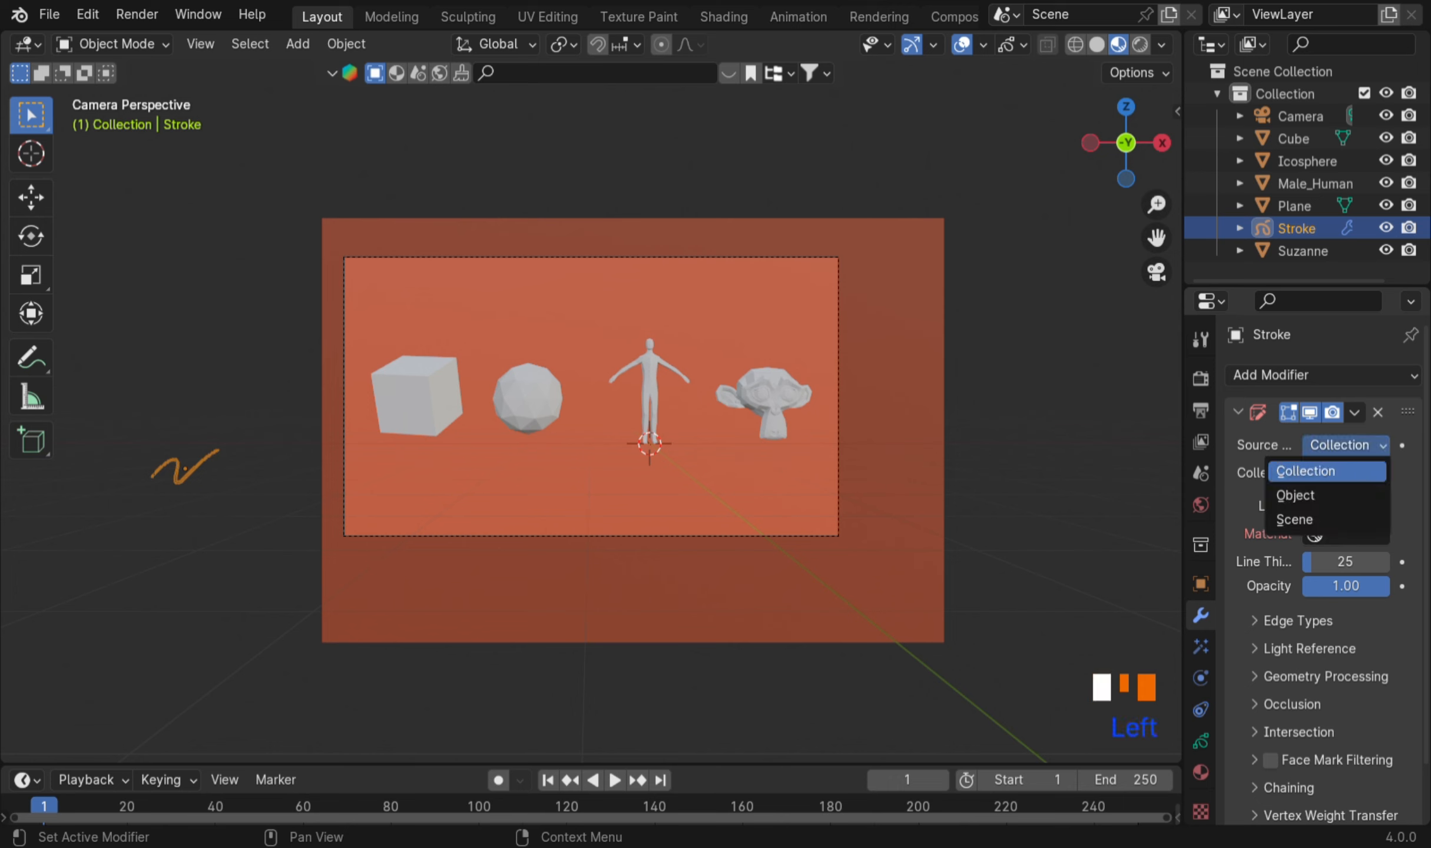
click(1313, 520)
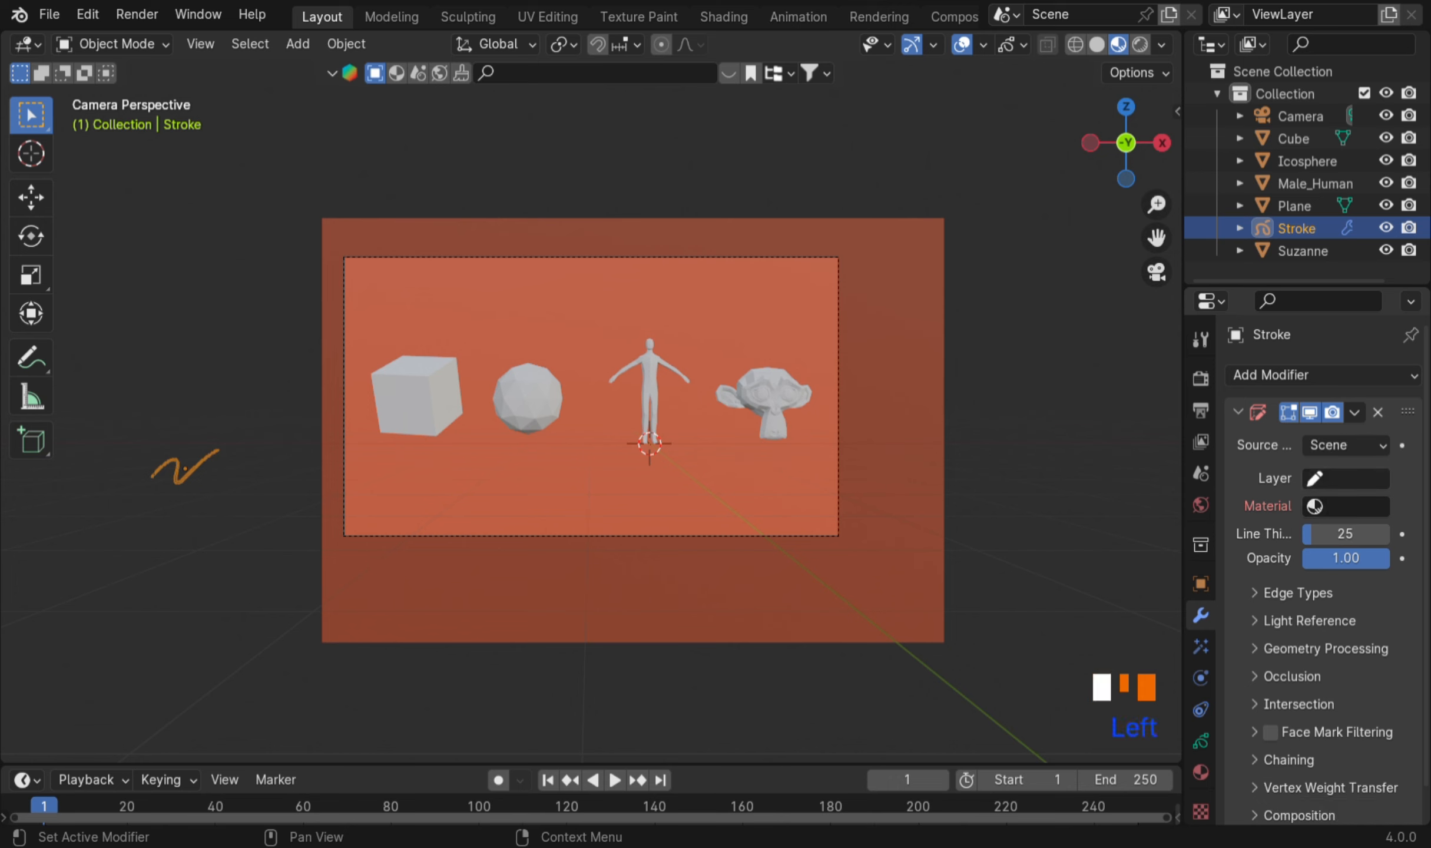
Step: Assign the Colors layer and the Black material to the Line Art modifier, and deselect the stroke
click(1345, 478)
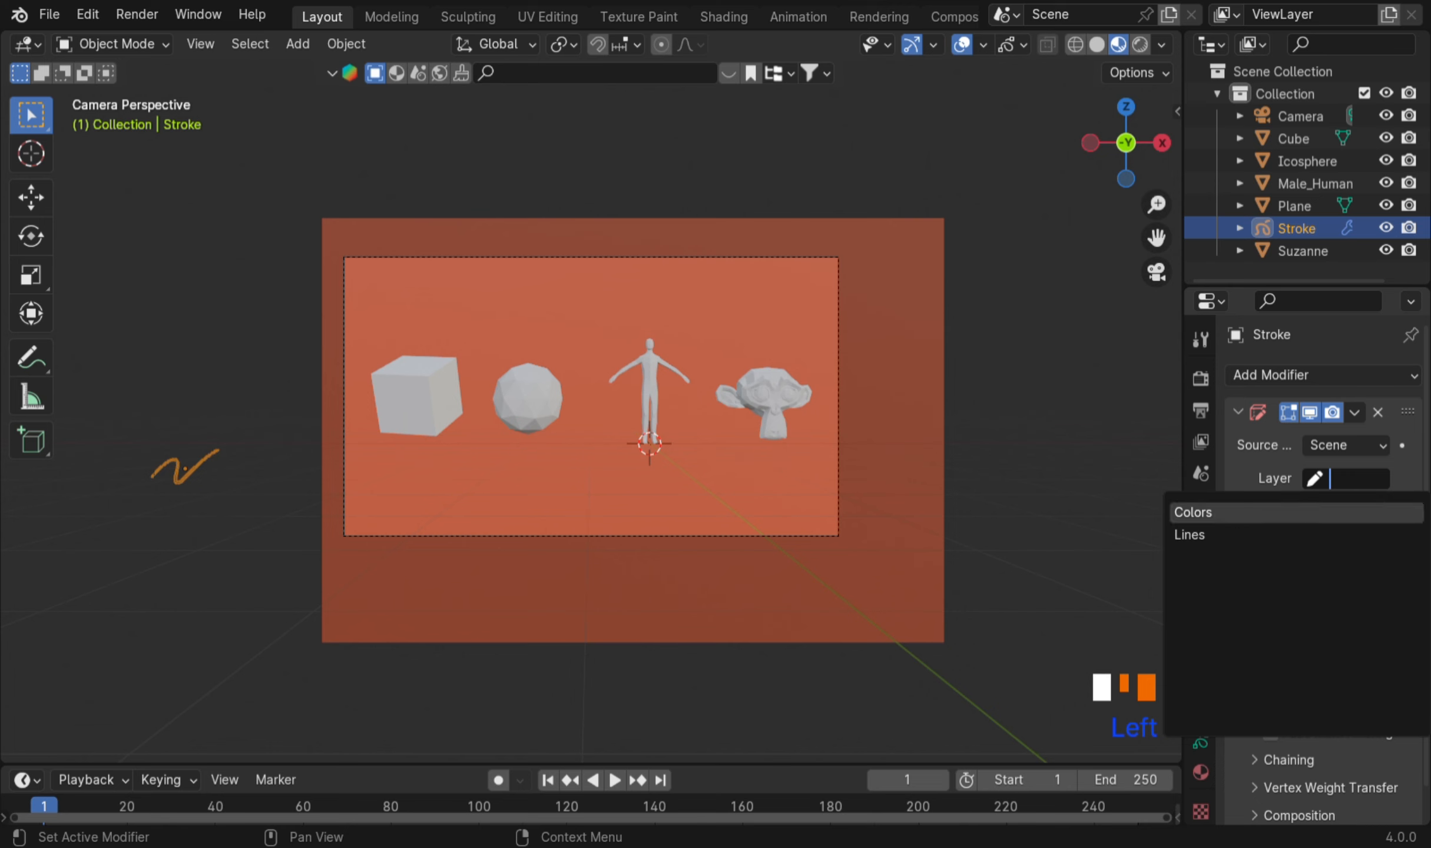
key(Return)
click(1346, 507)
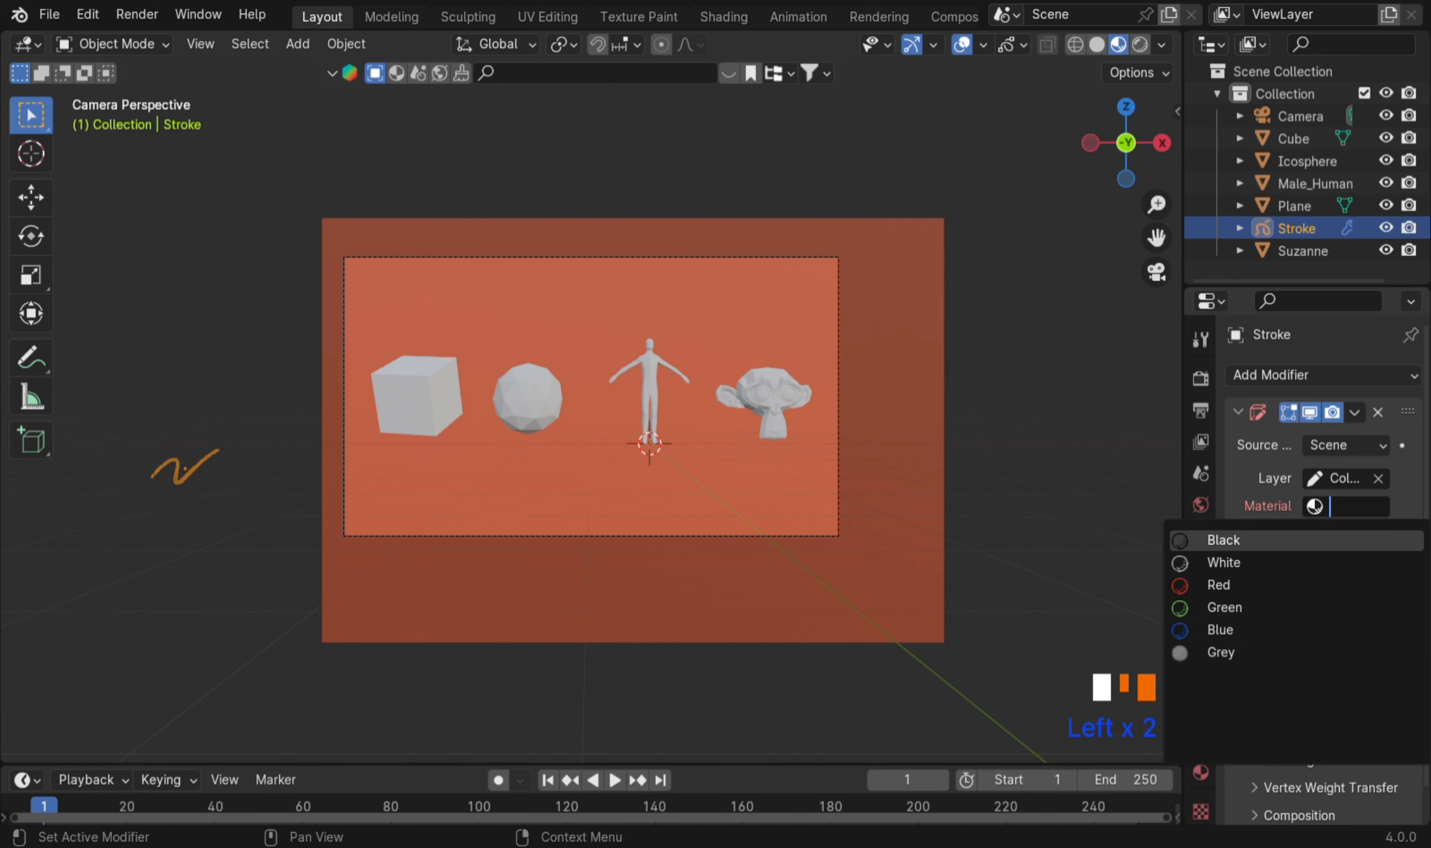
key(Return)
scroll(591, 396, up, 4)
scroll(591, 396, up, 1)
scroll(591, 397, down, 4)
click(1084, 460)
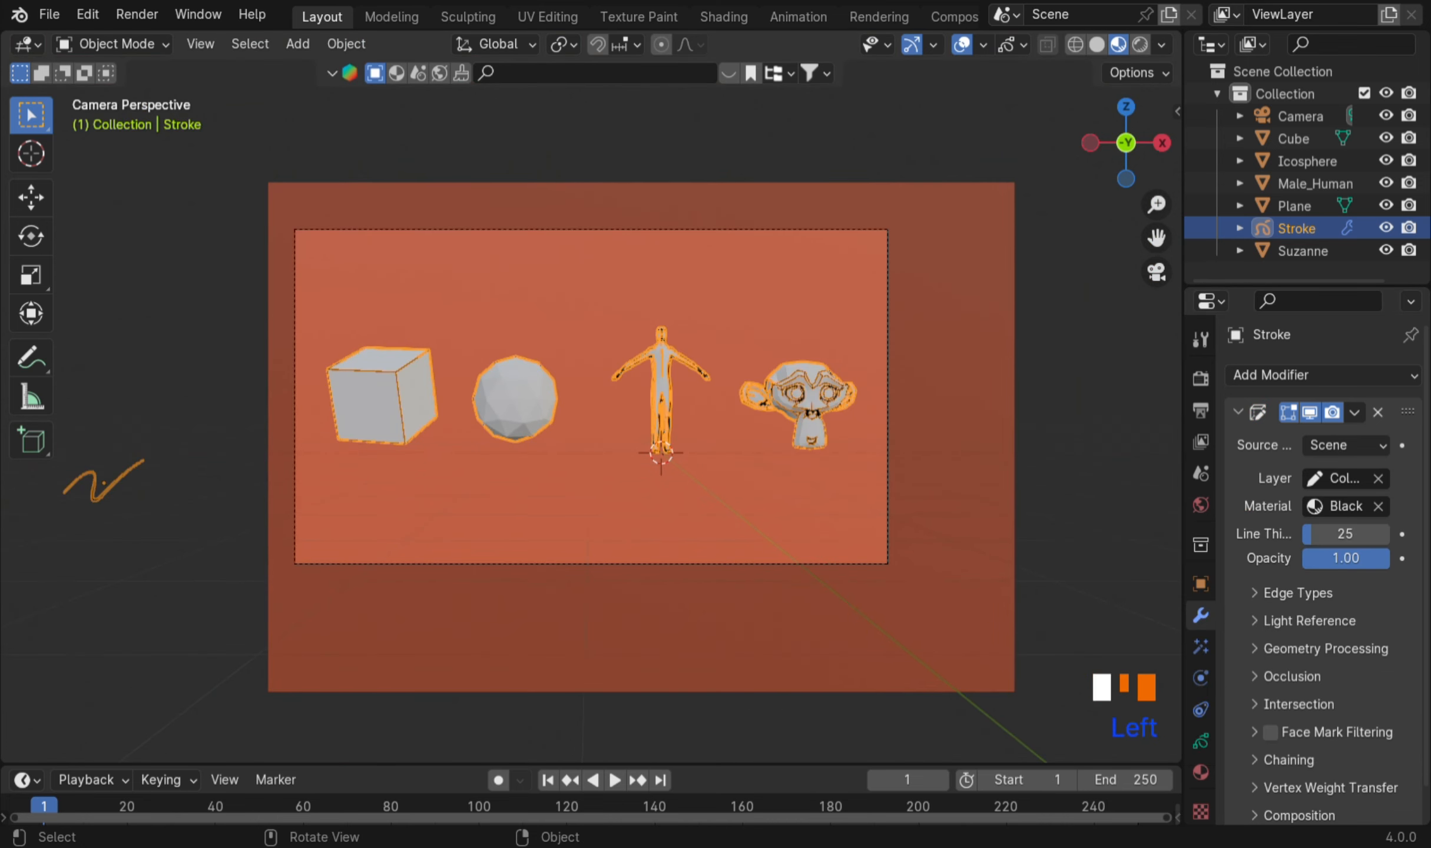
Step: Inset the cube's side face that faces the icosphere and extrude the inner face outward about 0.13 m
scroll(591, 396, up, 5)
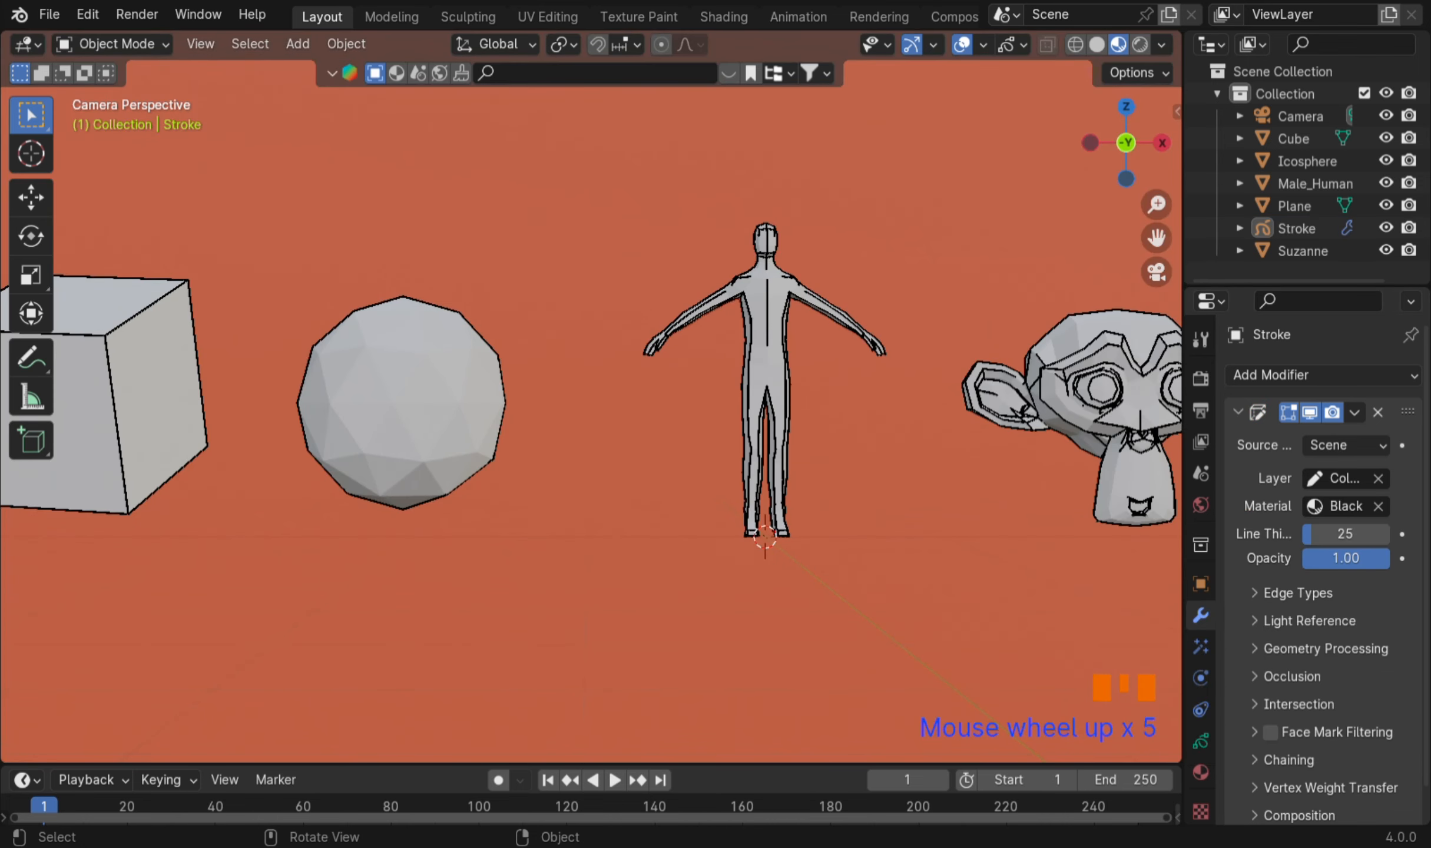
shift+middle_drag(591, 396, 751, 406)
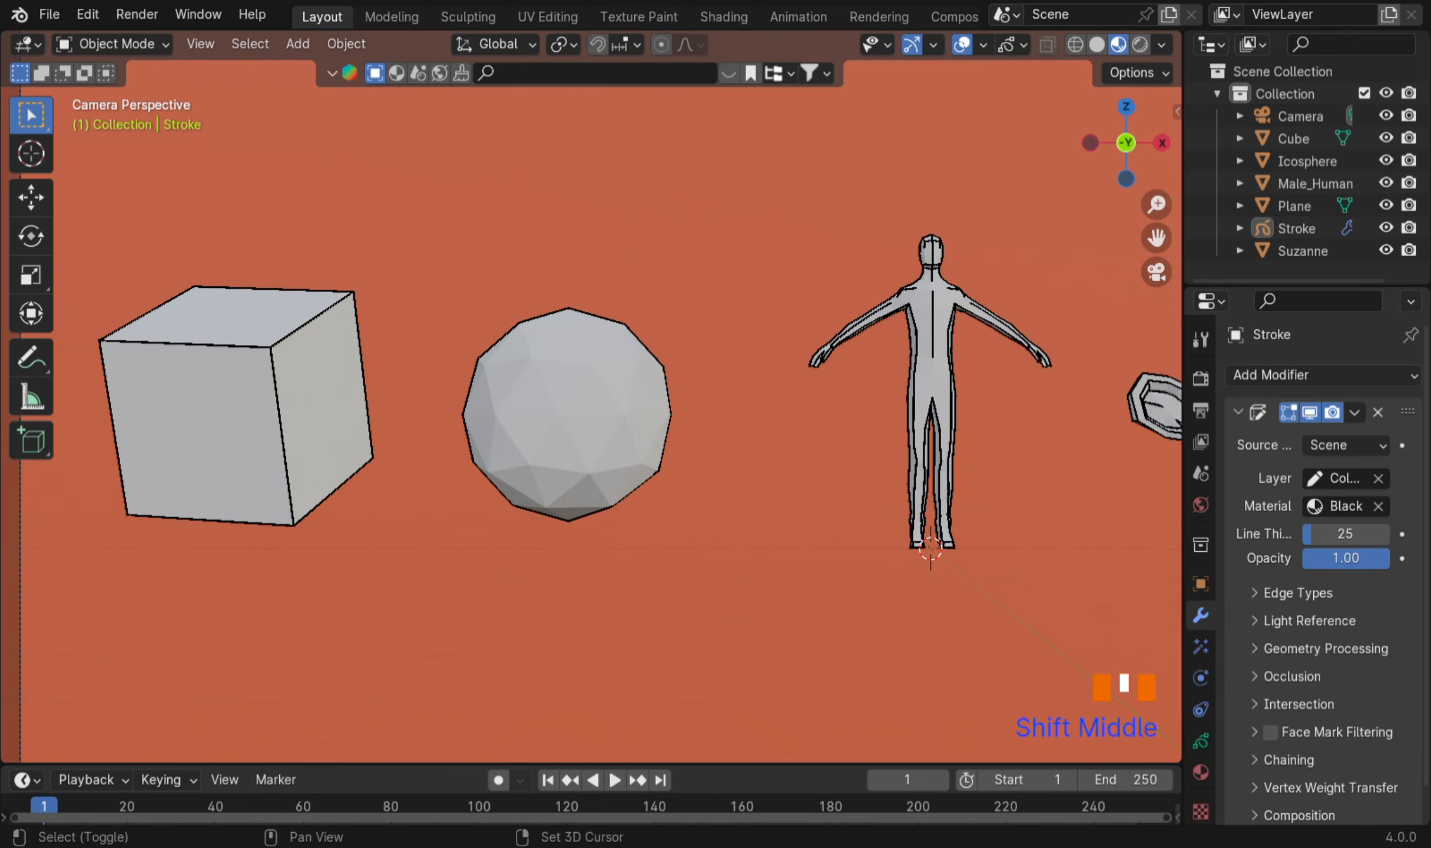
scroll(591, 396, down, 1)
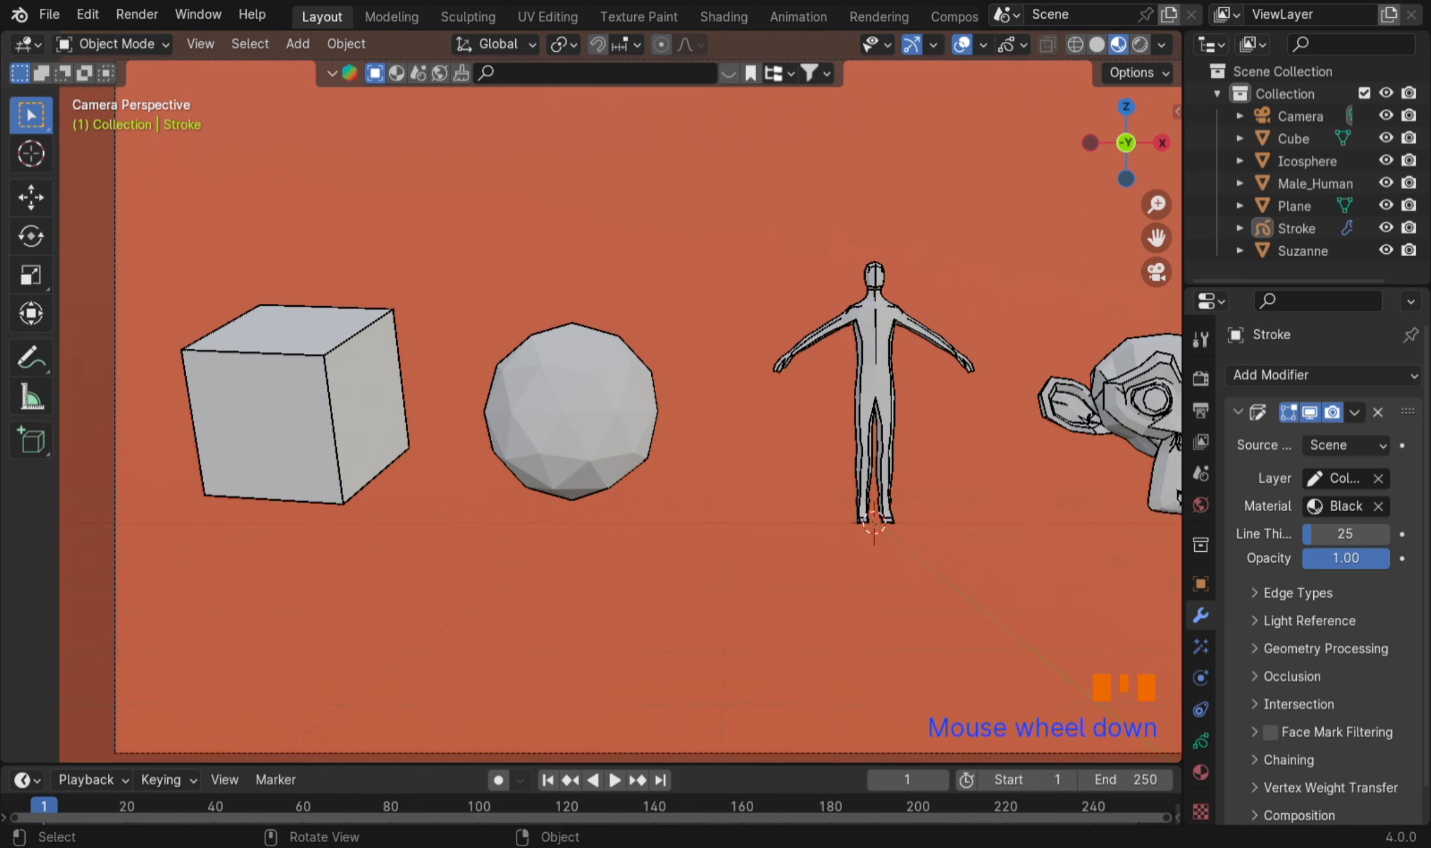
click(368, 395)
key(Tab)
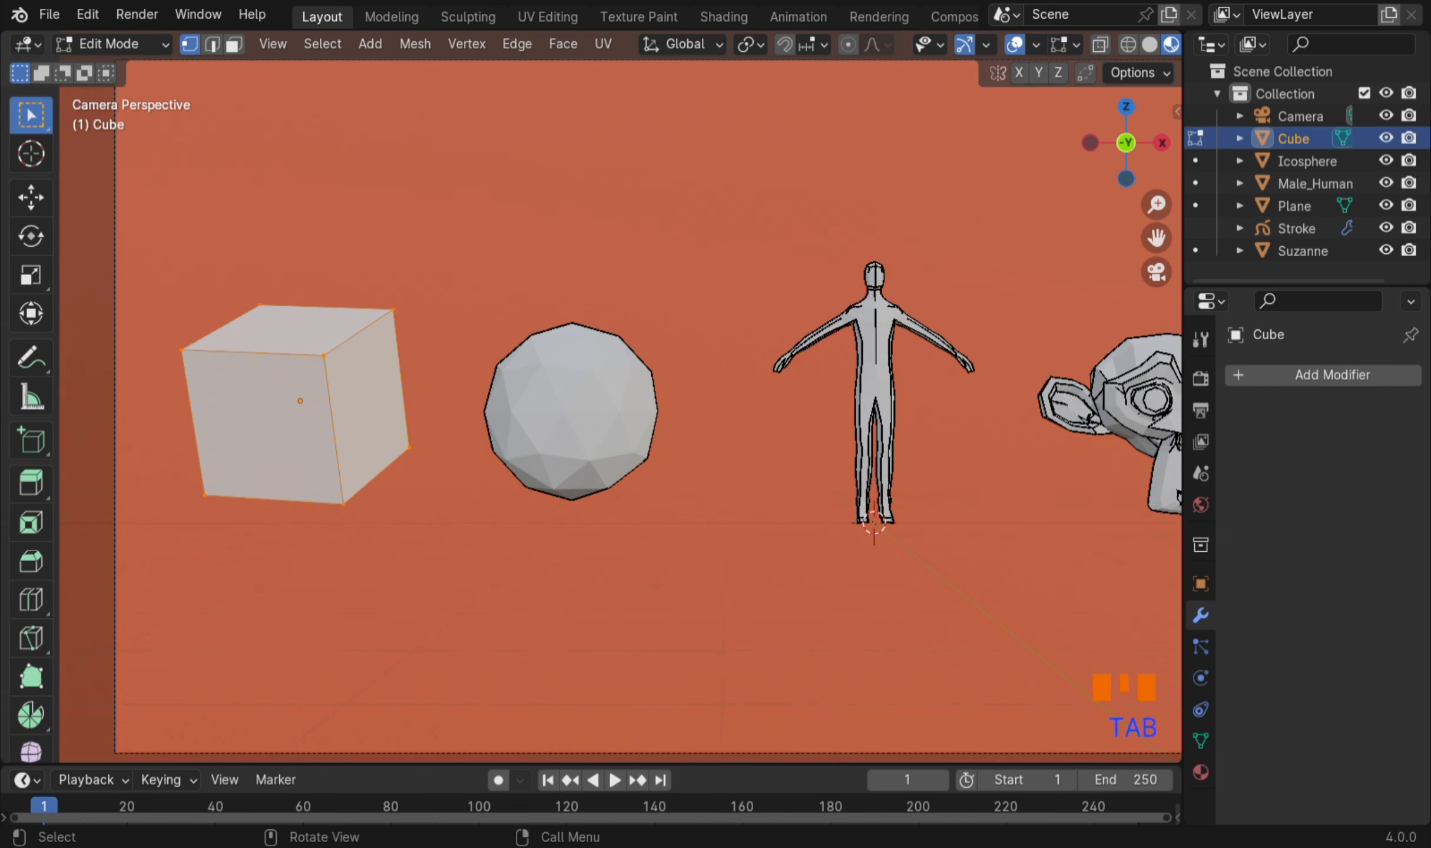
click(367, 406)
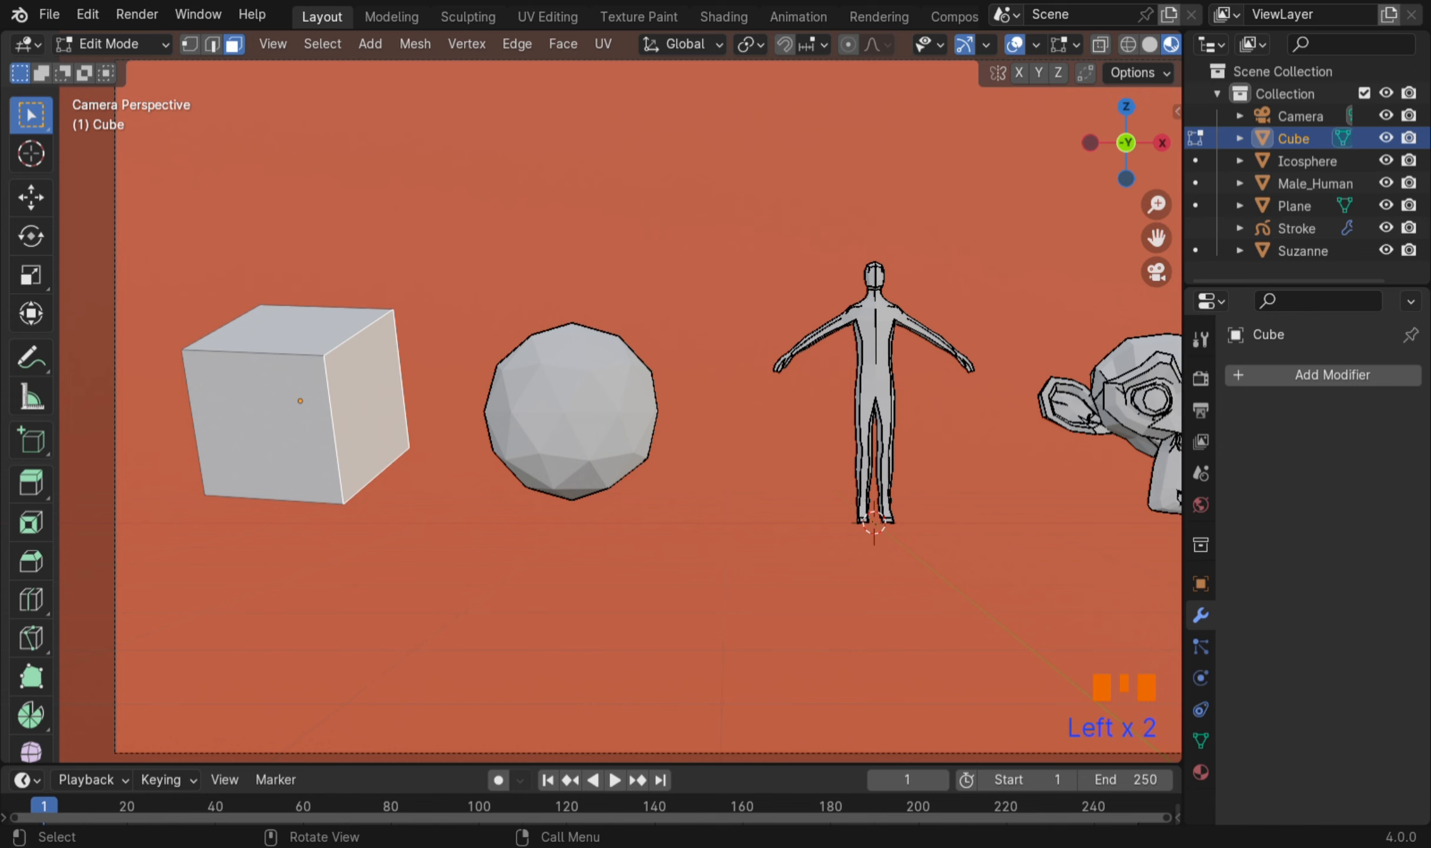
key(i)
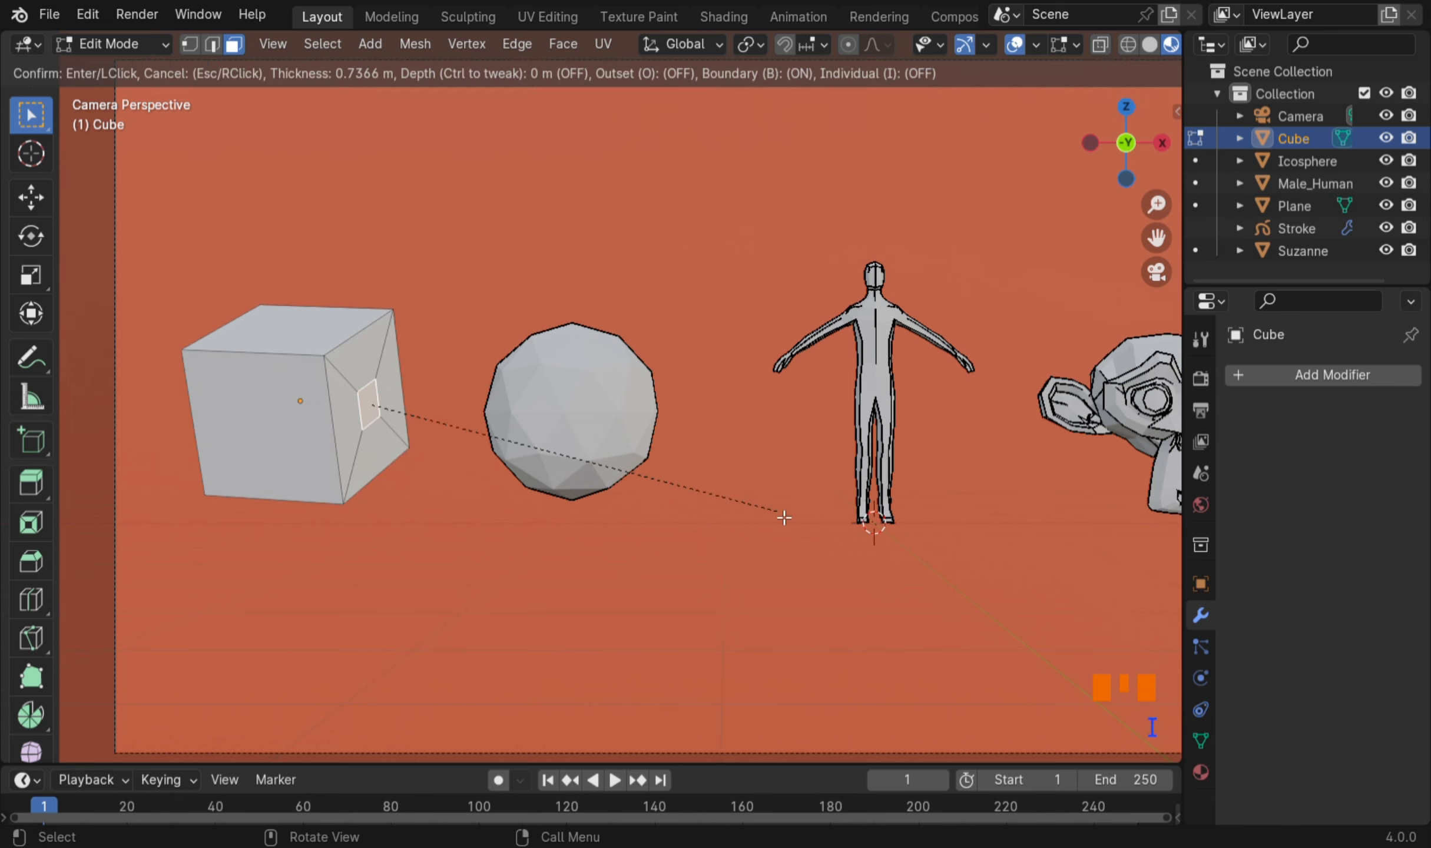
click(782, 521)
key(e)
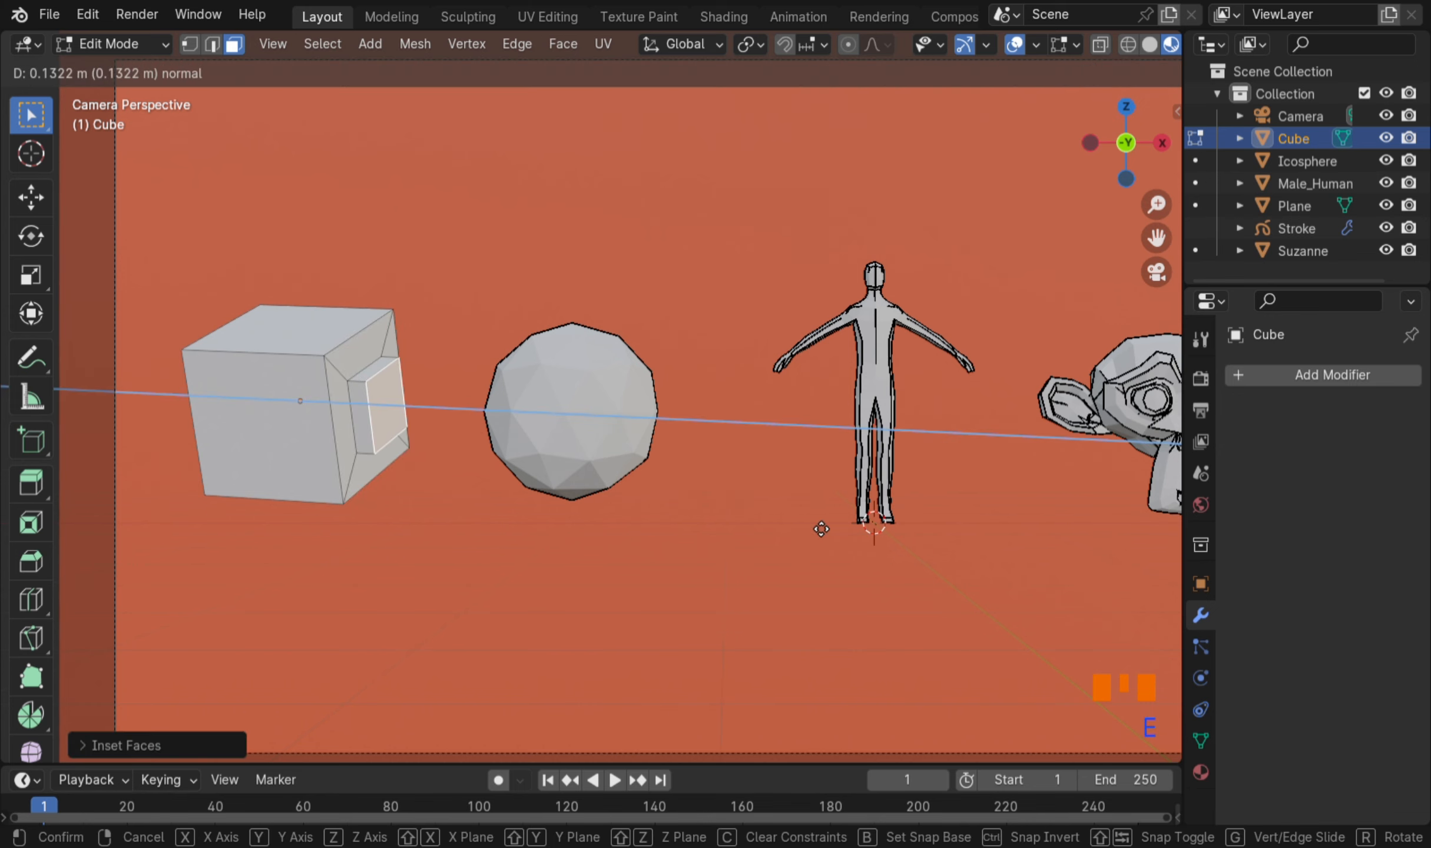
click(822, 529)
Step: Inset the cube's front face, extrude the inner face inward as a recess, and return to Object Mode
click(265, 429)
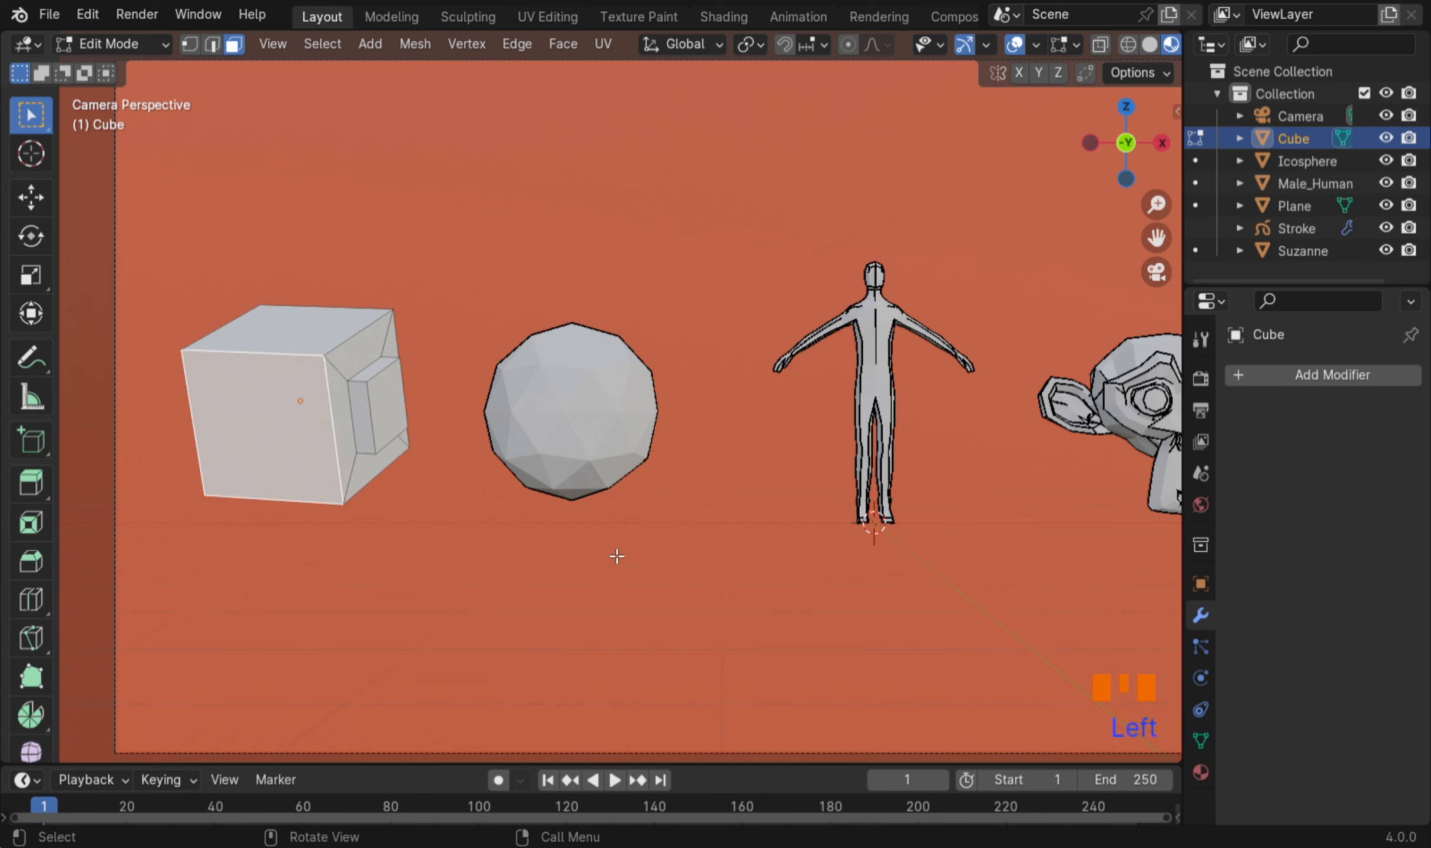
key(i)
click(576, 545)
key(e)
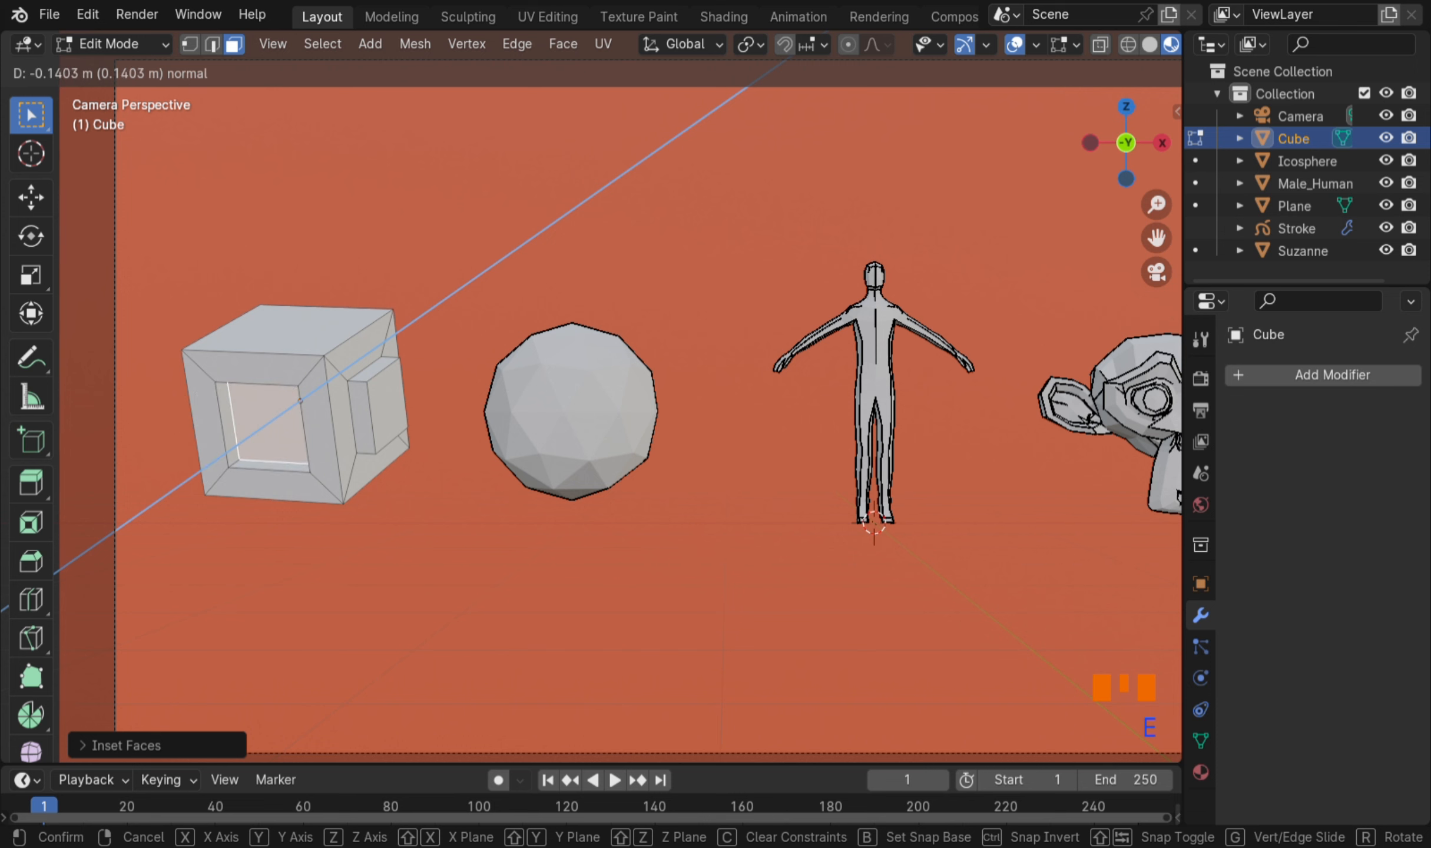
key(Return)
key(Tab)
scroll(368, 445, down, 2)
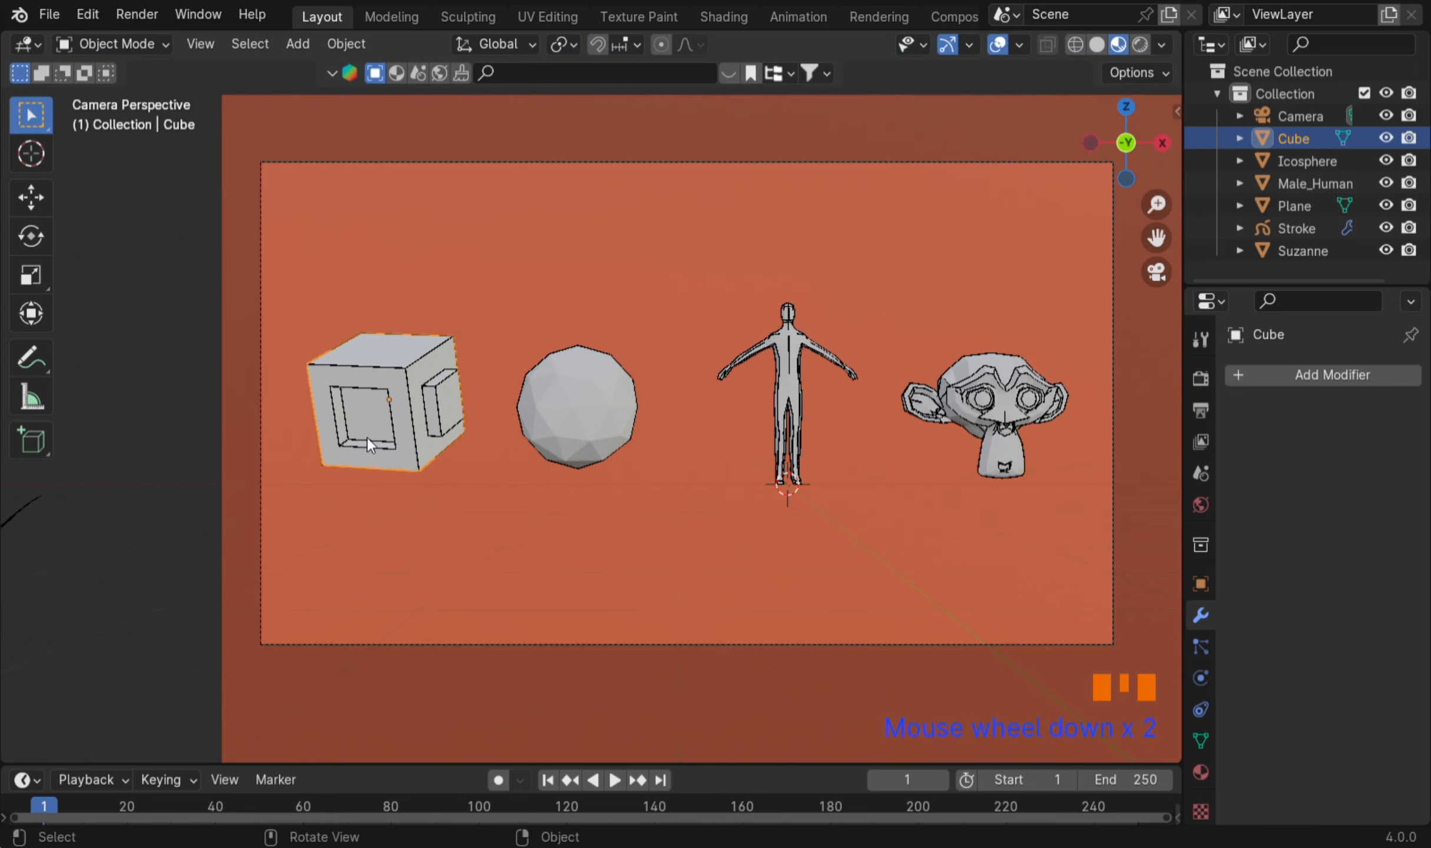
Step: Extrude three separate triangular faces on the front of the icosphere outward and return to Object Mode
click(577, 406)
scroll(689, 473, up, 3)
key(Tab)
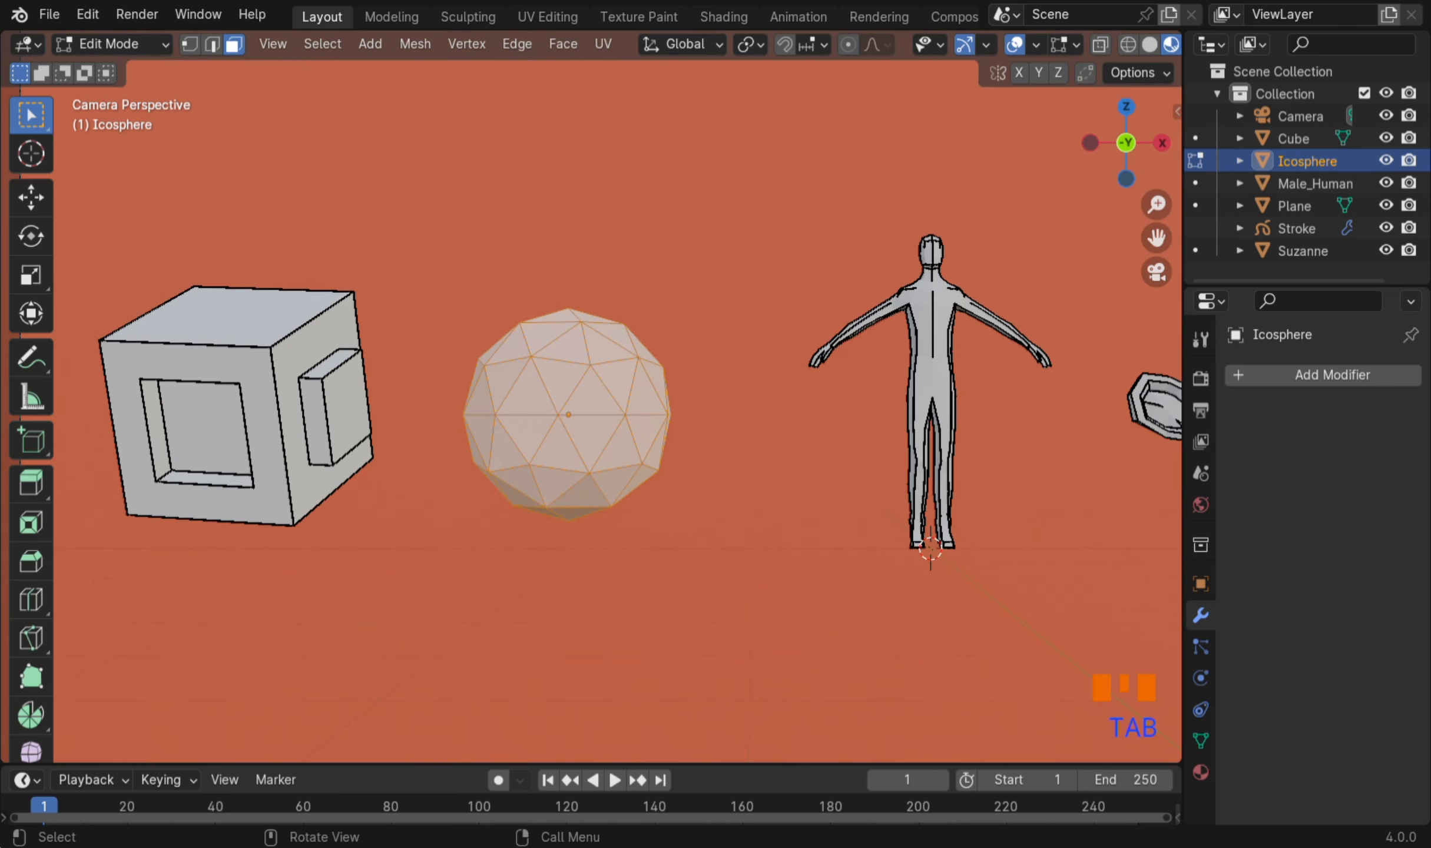
click(591, 393)
shift+click(528, 431)
shift+click(614, 483)
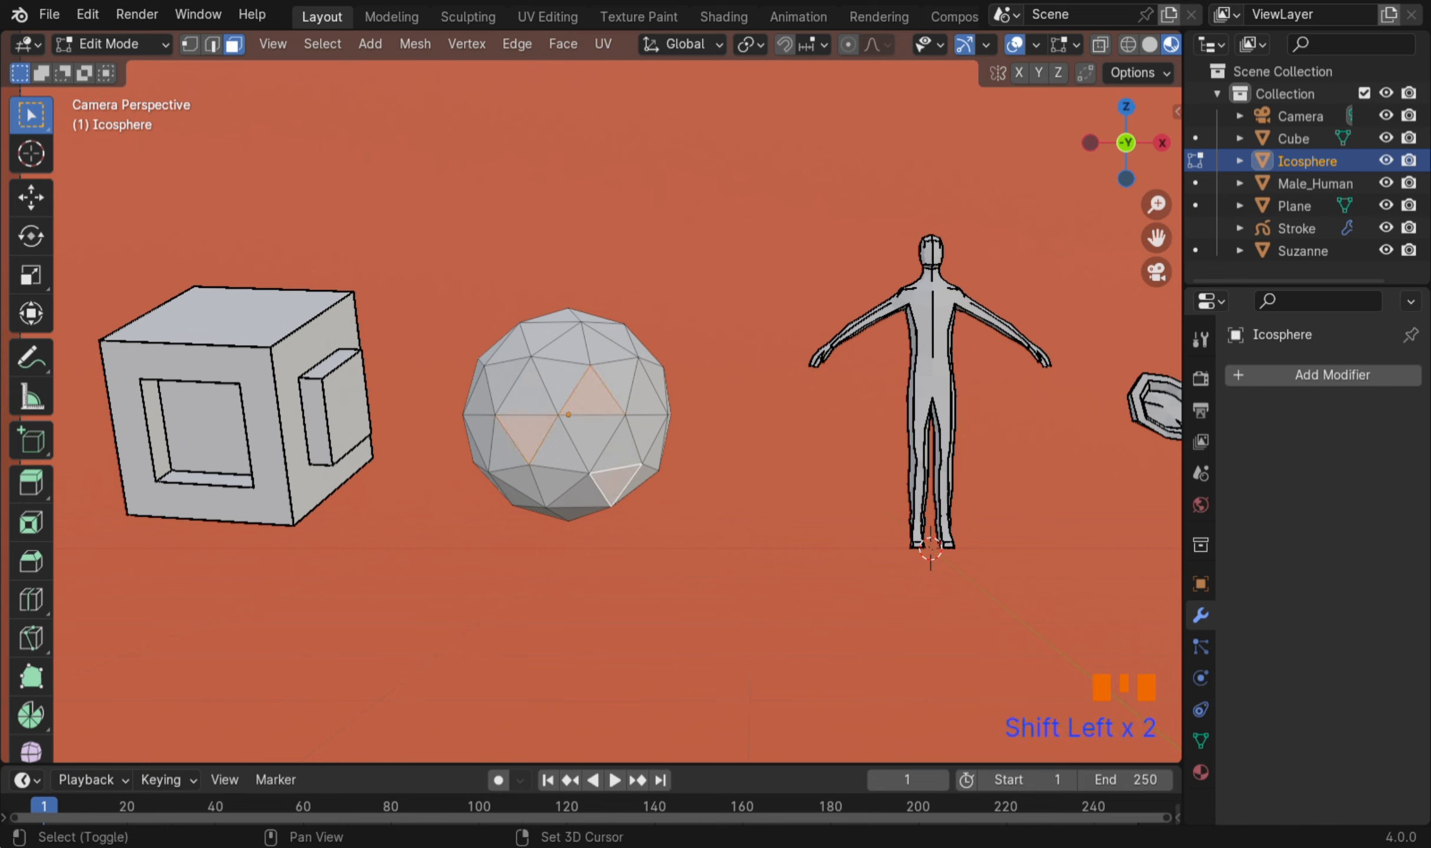
key(e)
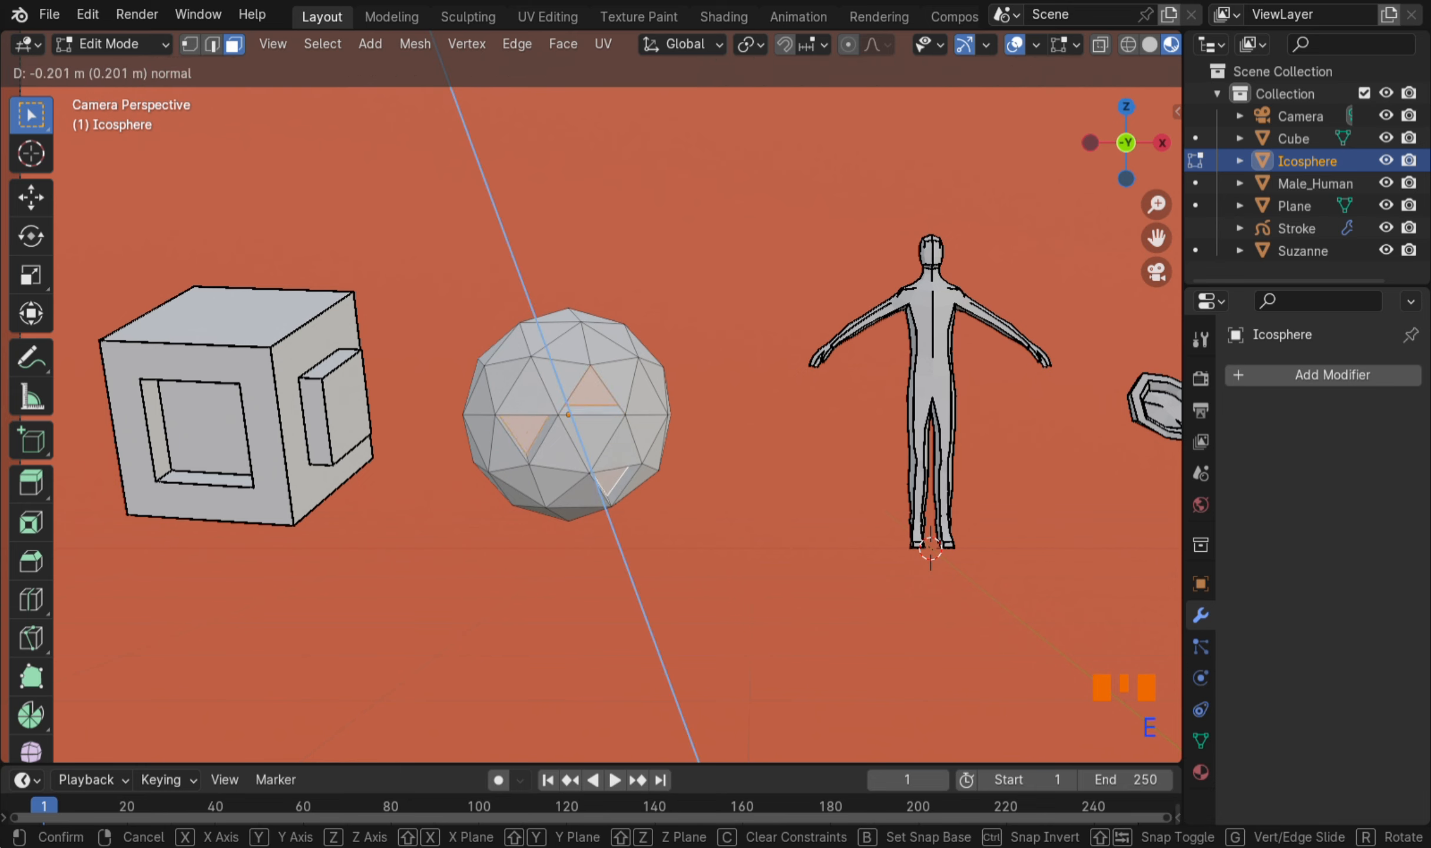
key(Tab)
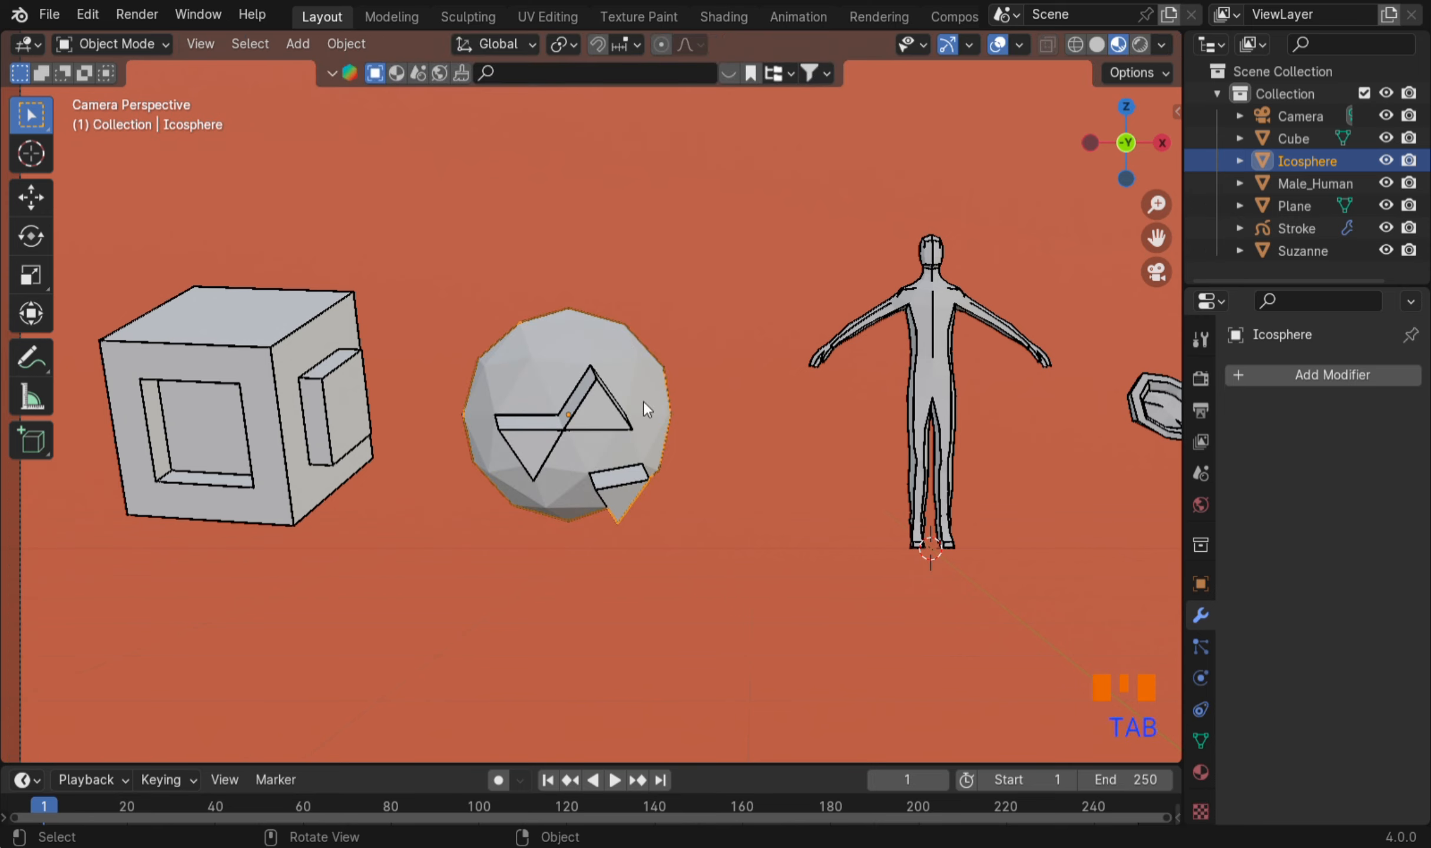
Step: Examine the line art on the edited objects from an angled view and through the camera
scroll(648, 410, down, 3)
shift+middle_drag(648, 409, 677, 365)
scroll(415, 357, up, 6)
scroll(415, 358, down, 1)
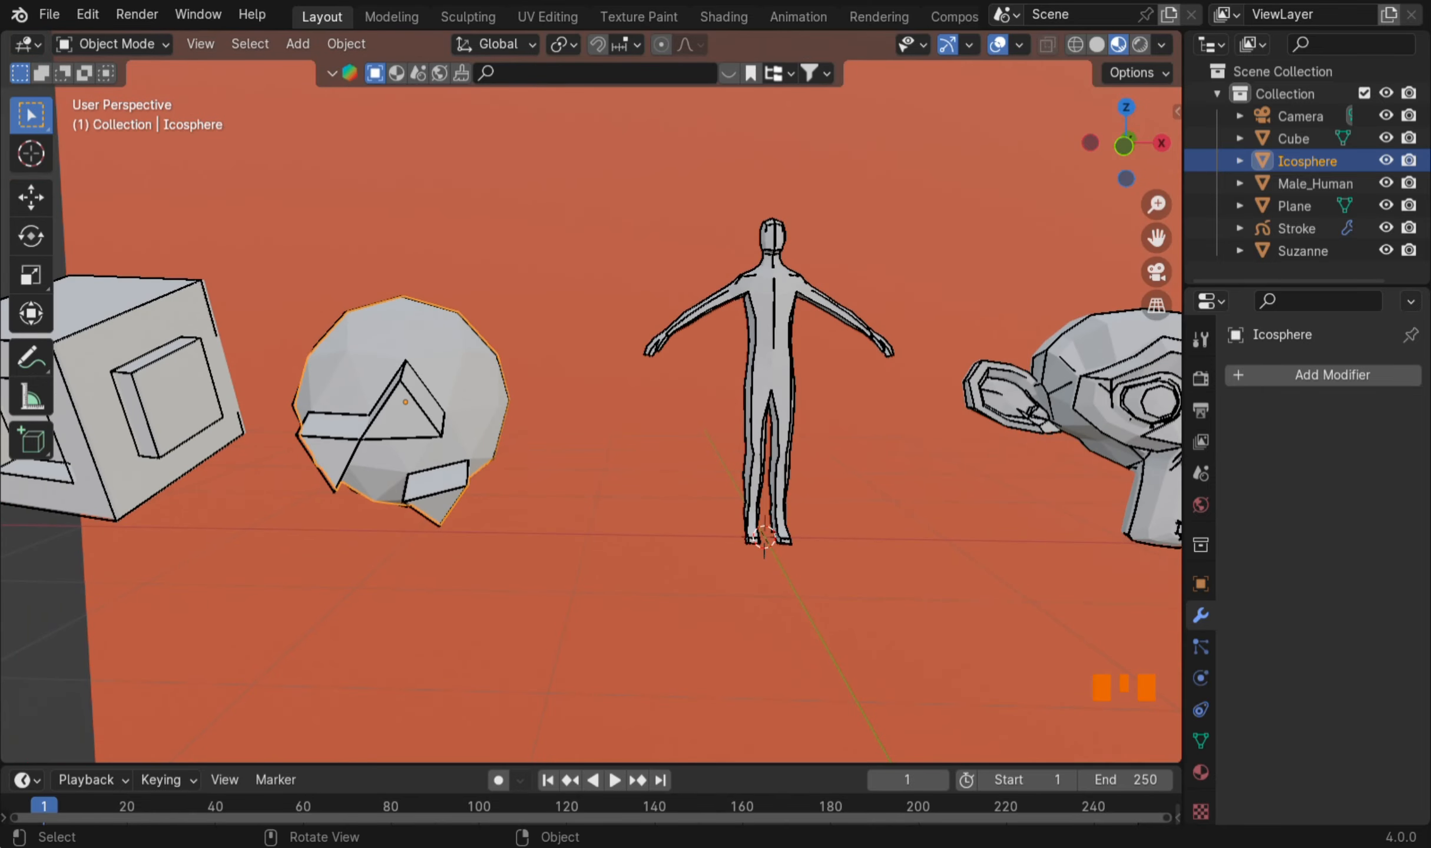
key(KP_0)
shift+middle_drag(214, 460, 285, 461)
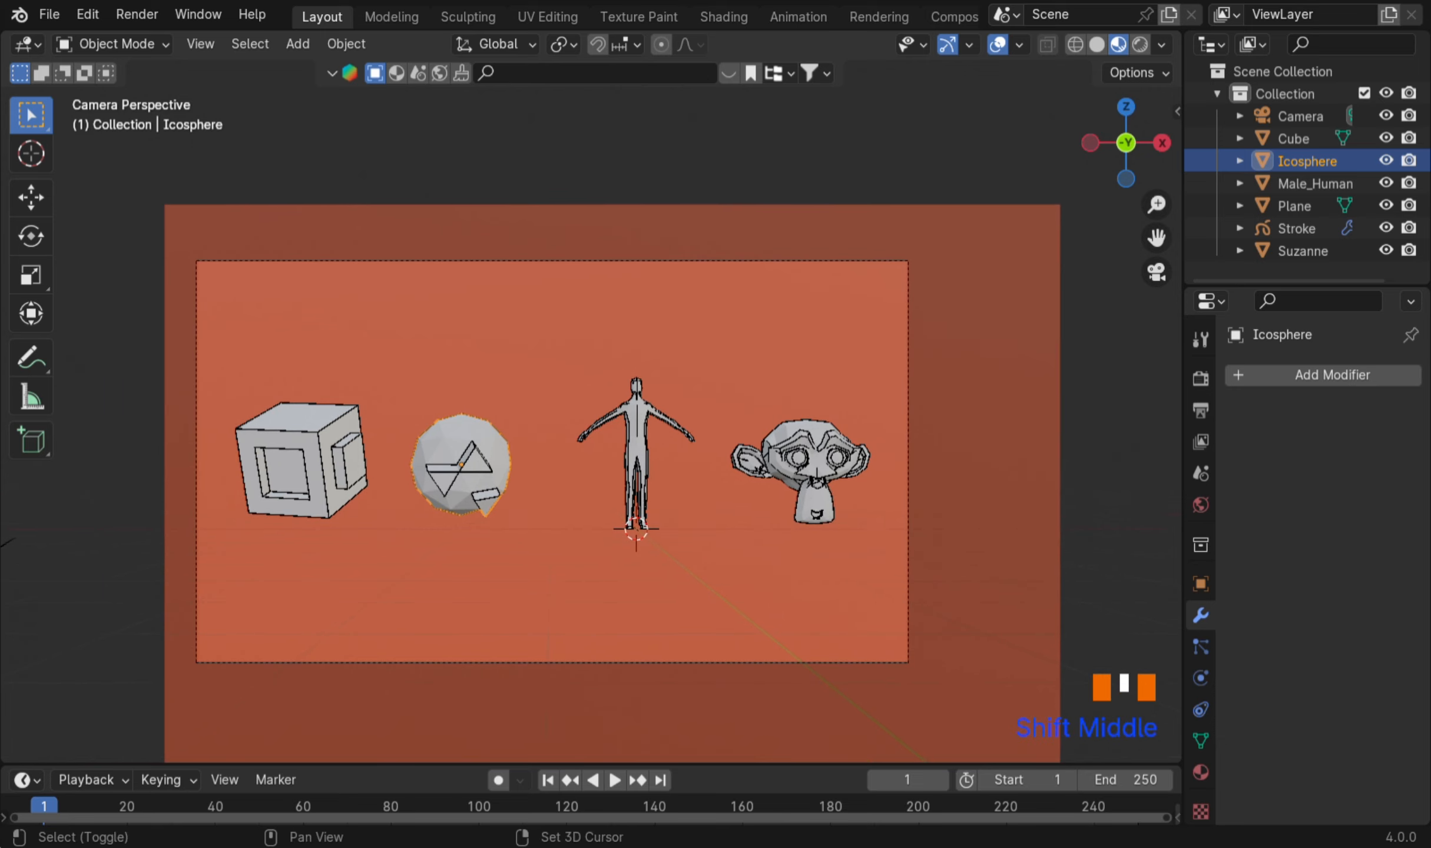
scroll(284, 461, down, 4)
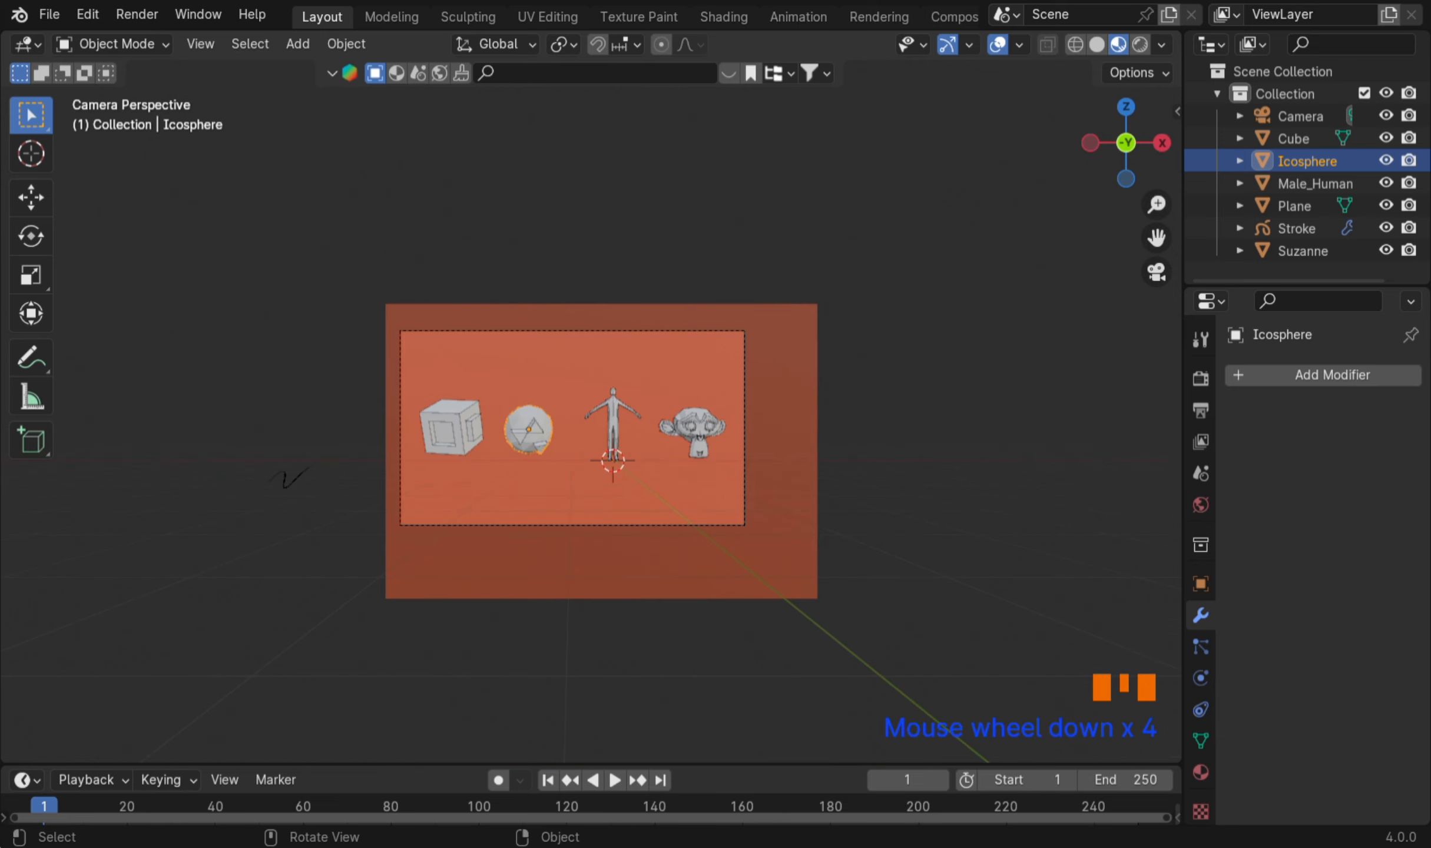
Step: Select the Grease Pencil stroke object and set its Line Art modifier's line thickness to 63
click(287, 478)
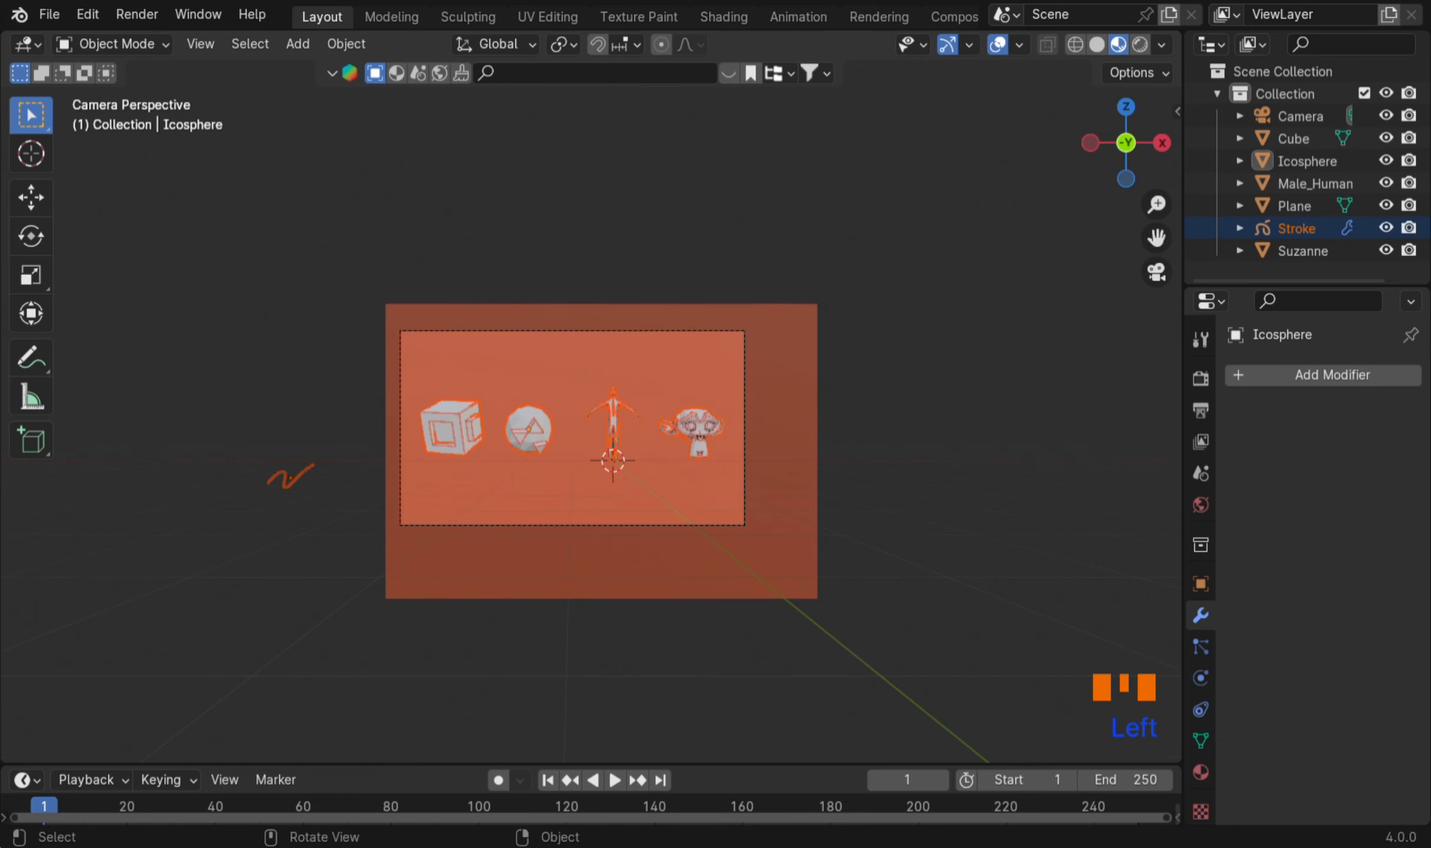
scroll(287, 478, up, 7)
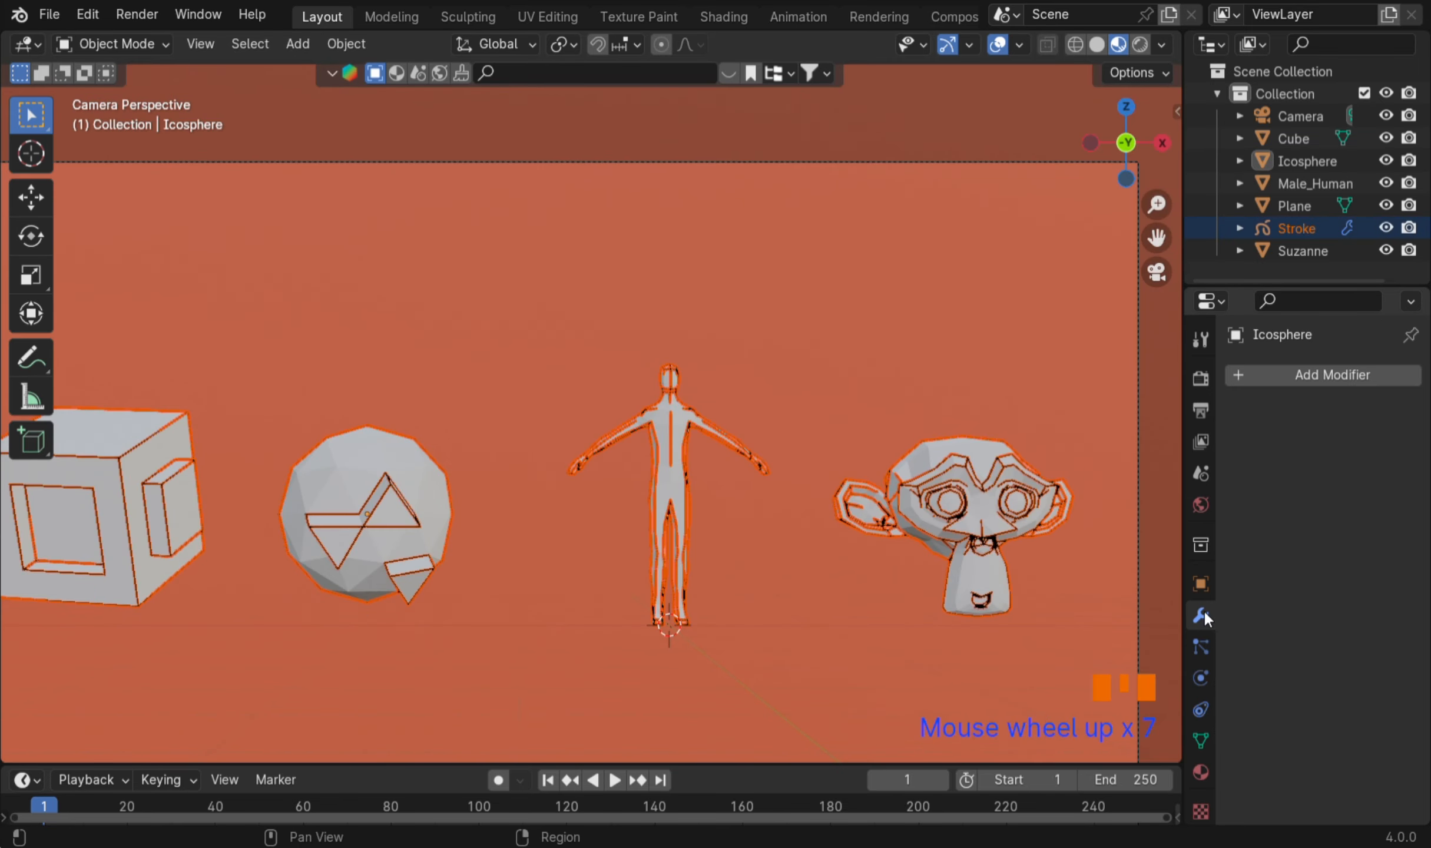
scroll(591, 412, down, 4)
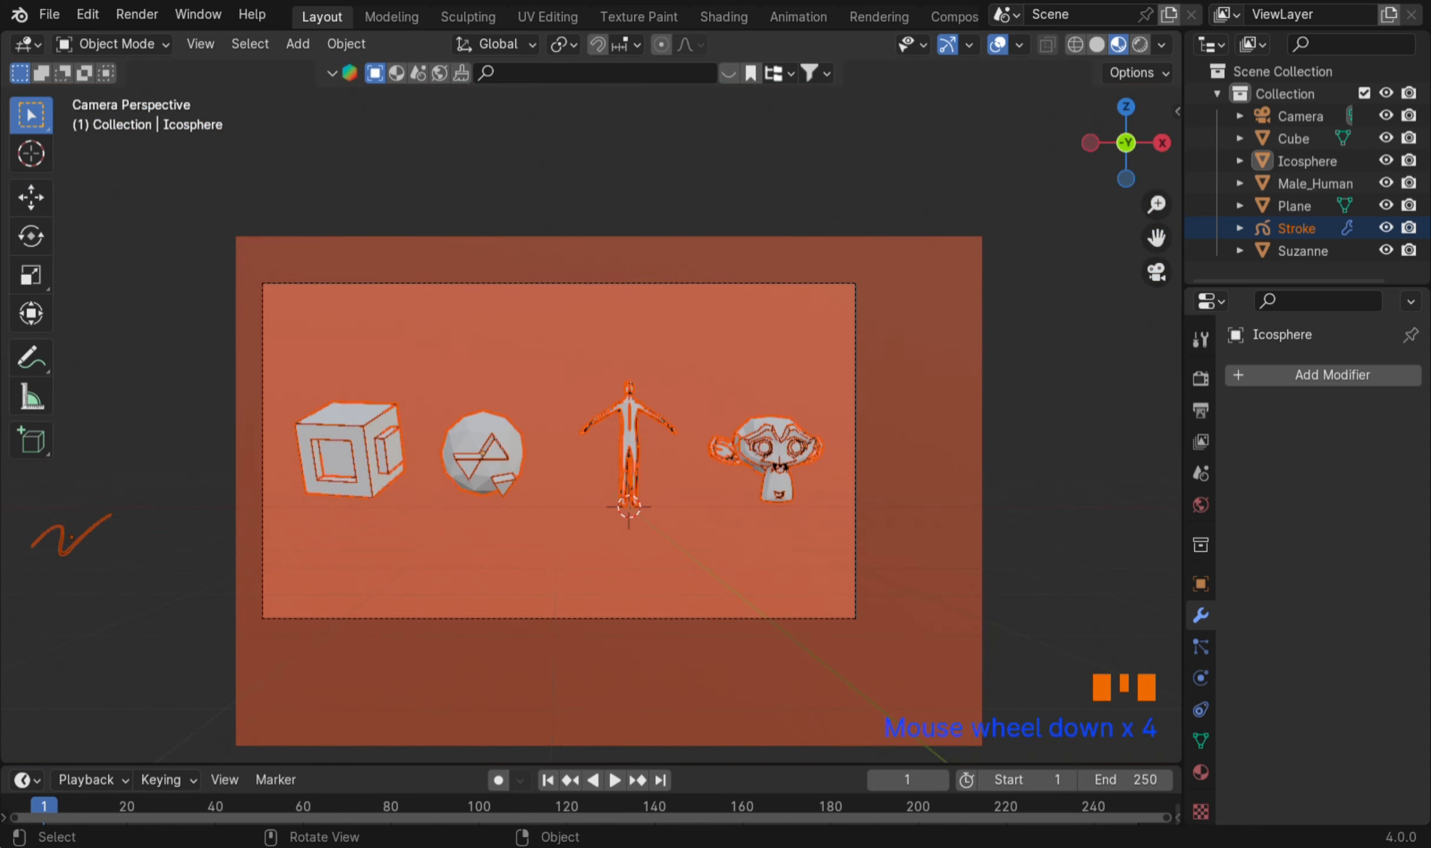
click(72, 541)
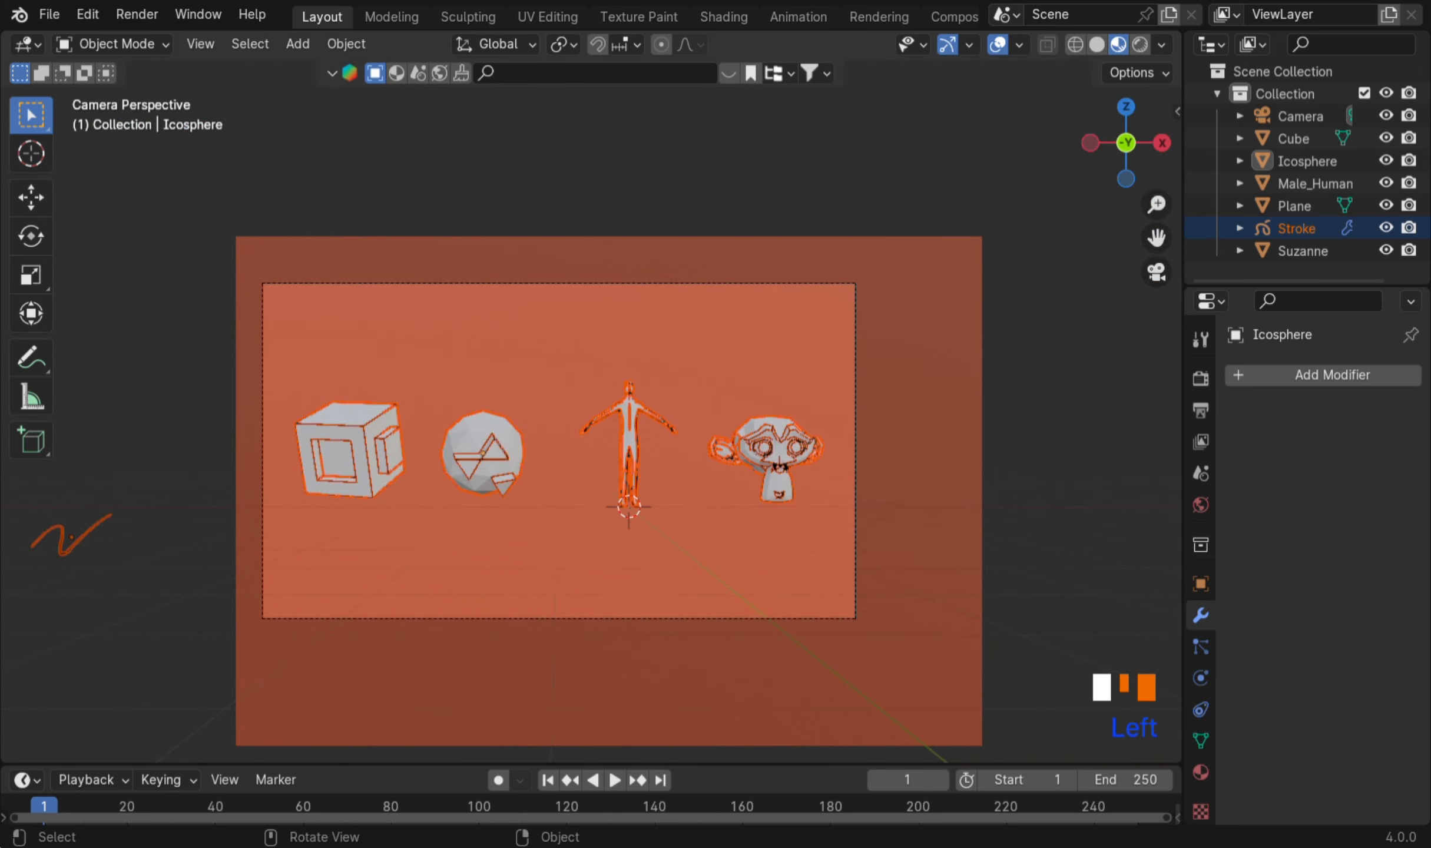
scroll(1346, 535, up, 2)
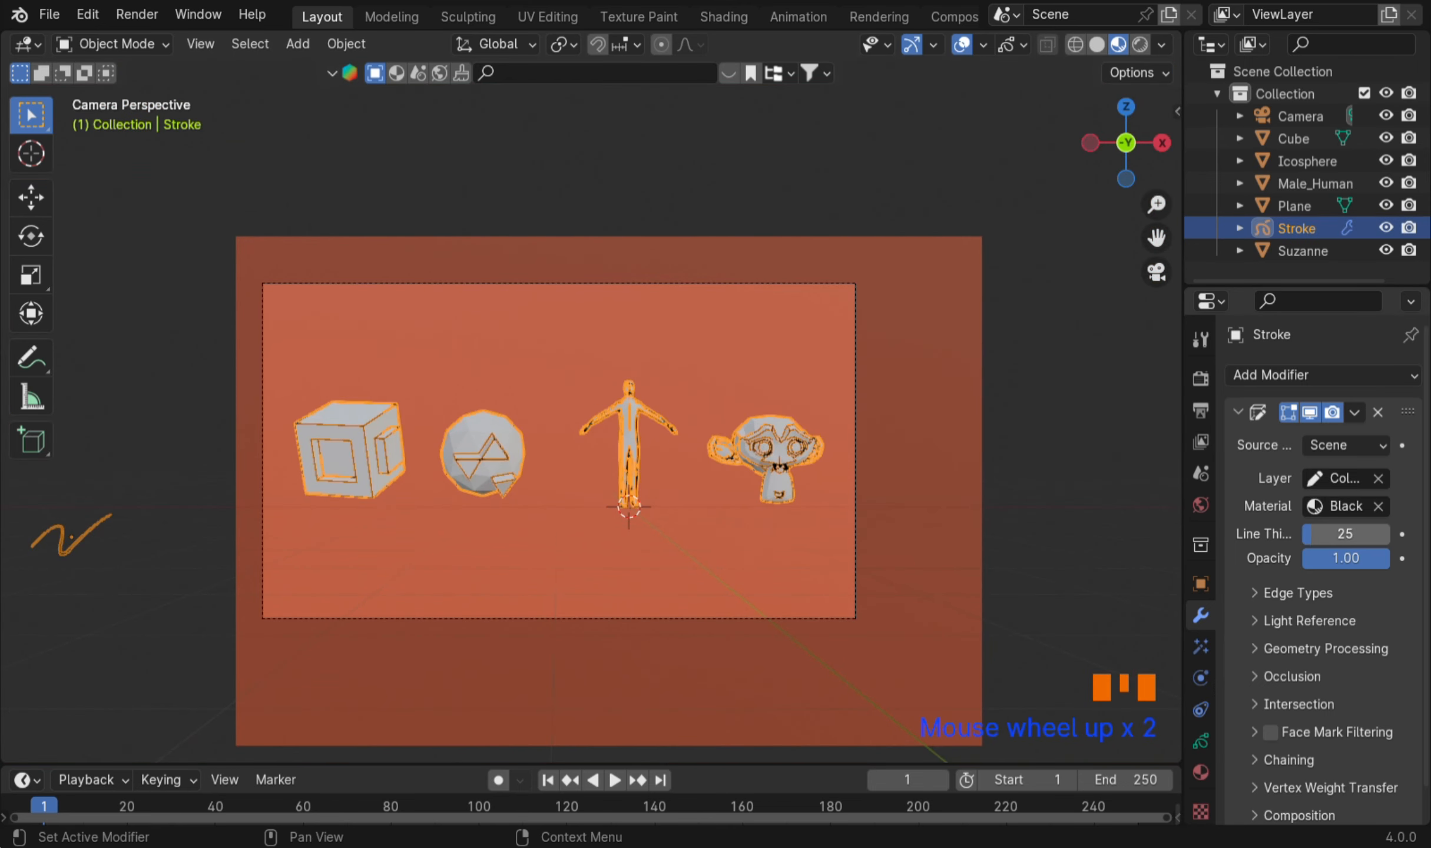
scroll(592, 412, up, 3)
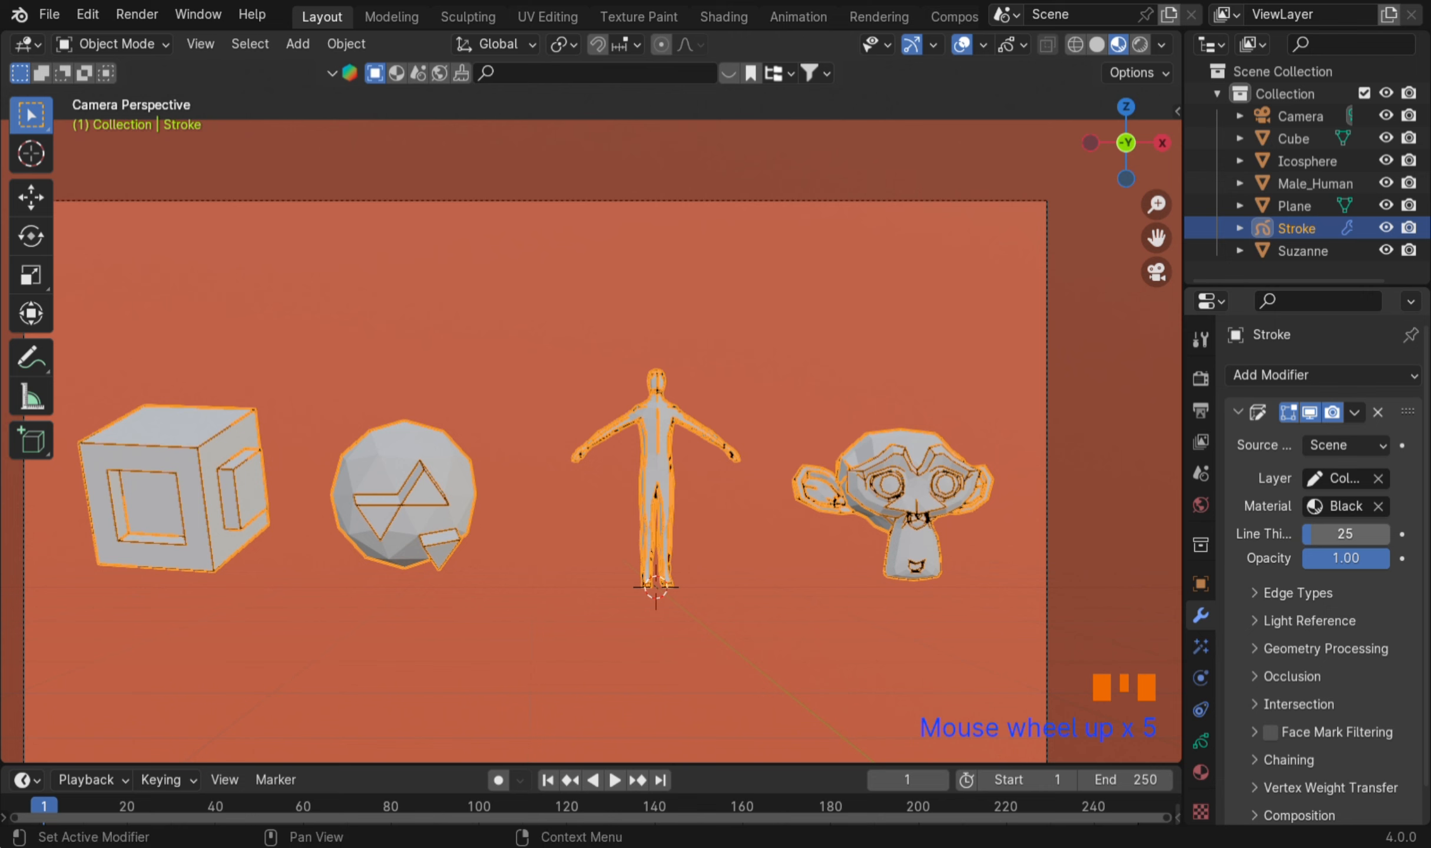
mouse_move(1346, 534)
mouse_down()
mouse_move(1384, 533)
mouse_move(1340, 534)
mouse_move(1369, 534)
mouse_move(1363, 562)
mouse_move(1381, 563)
mouse_up()
Step: Examine the line art on the human figure and monkey head up close and from the side, then return to the camera view
scroll(623, 475, up, 6)
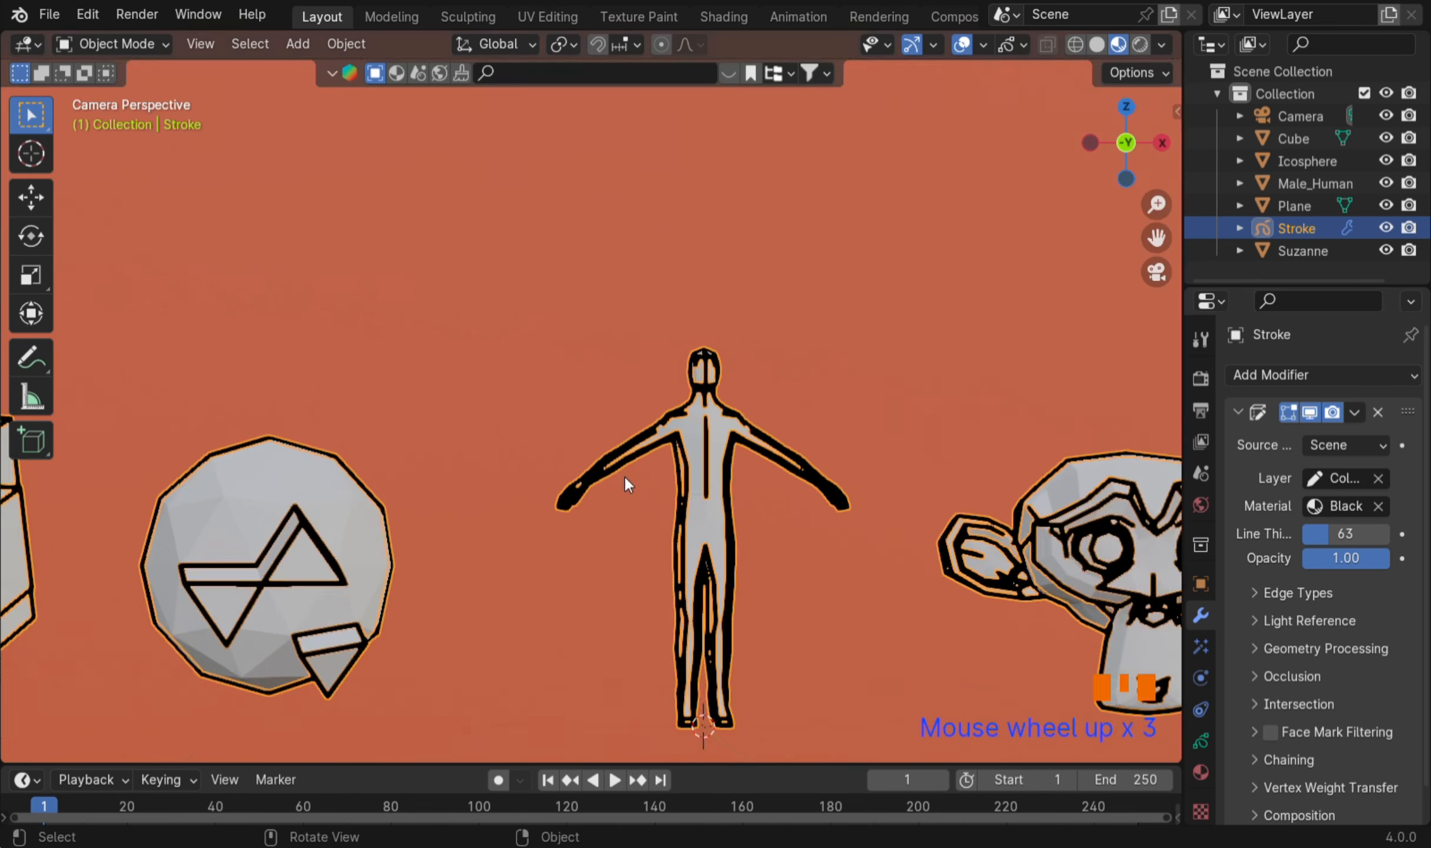
scroll(624, 476, down, 2)
scroll(624, 475, down, 4)
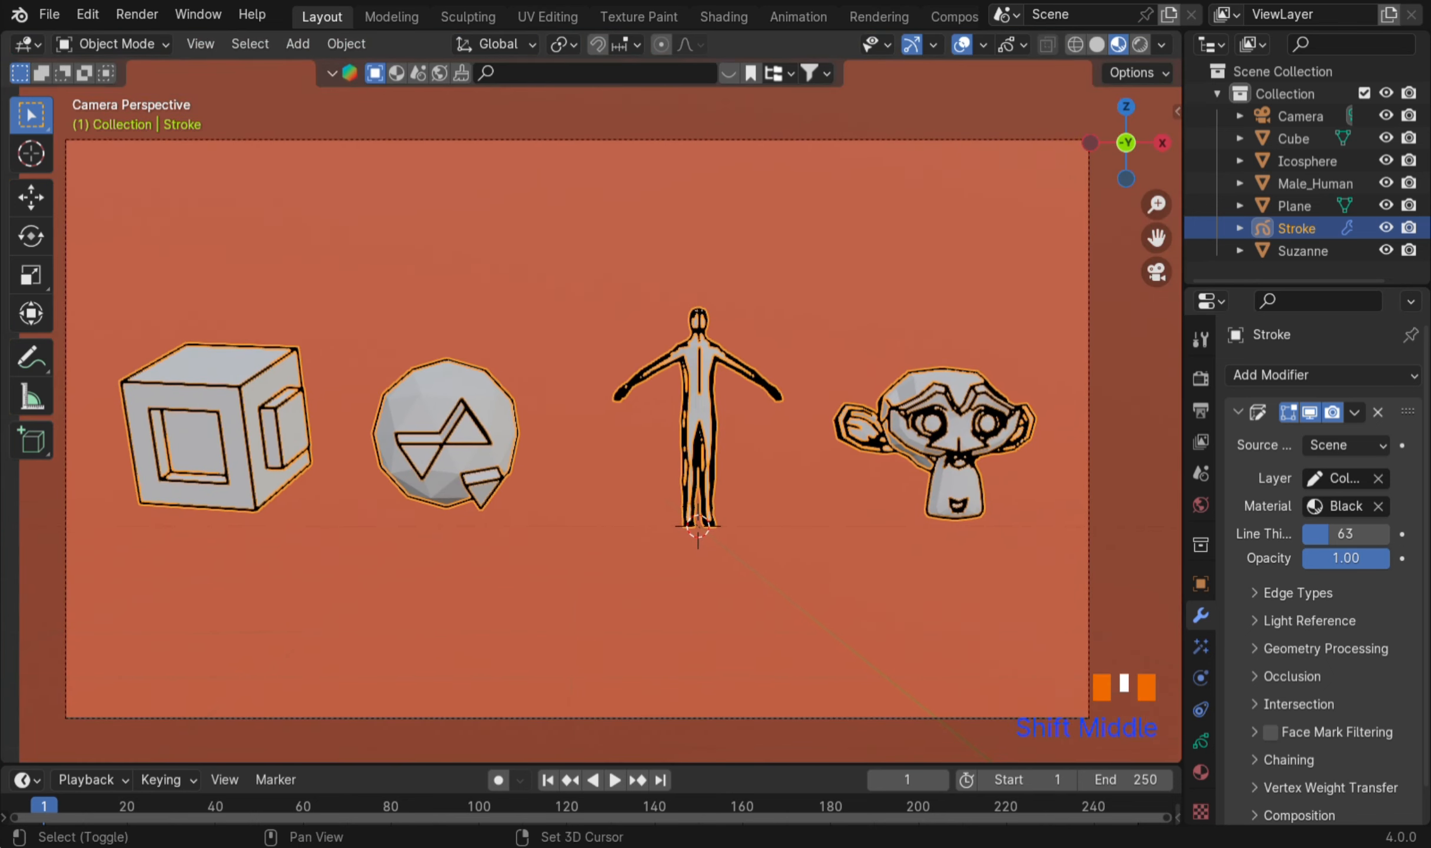
middle_drag(624, 475, 824, 465)
scroll(942, 501, up, 5)
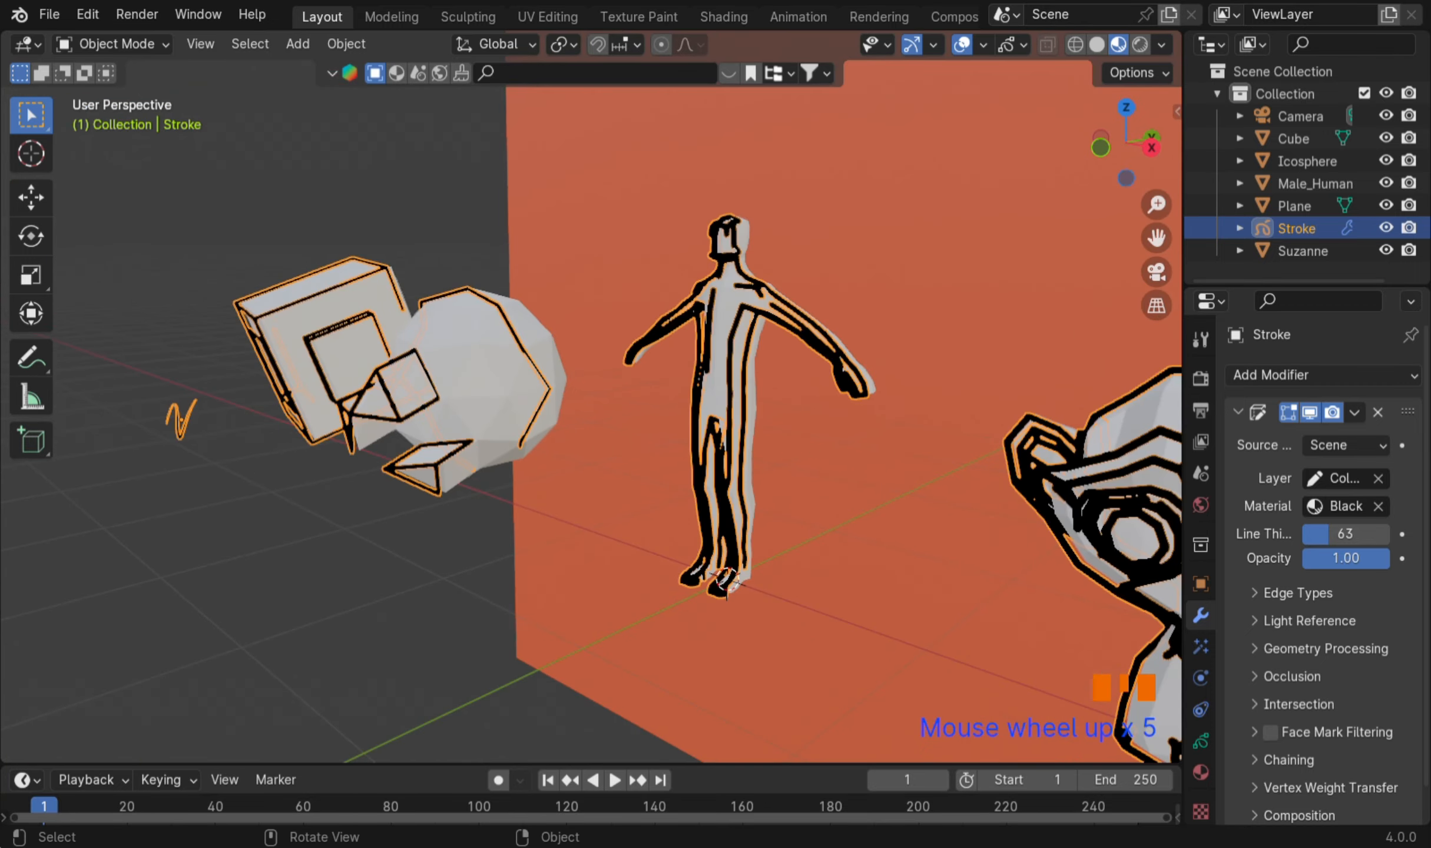
shift+middle_drag(943, 501, 766, 475)
scroll(583, 480, down, 3)
scroll(663, 410, down, 4)
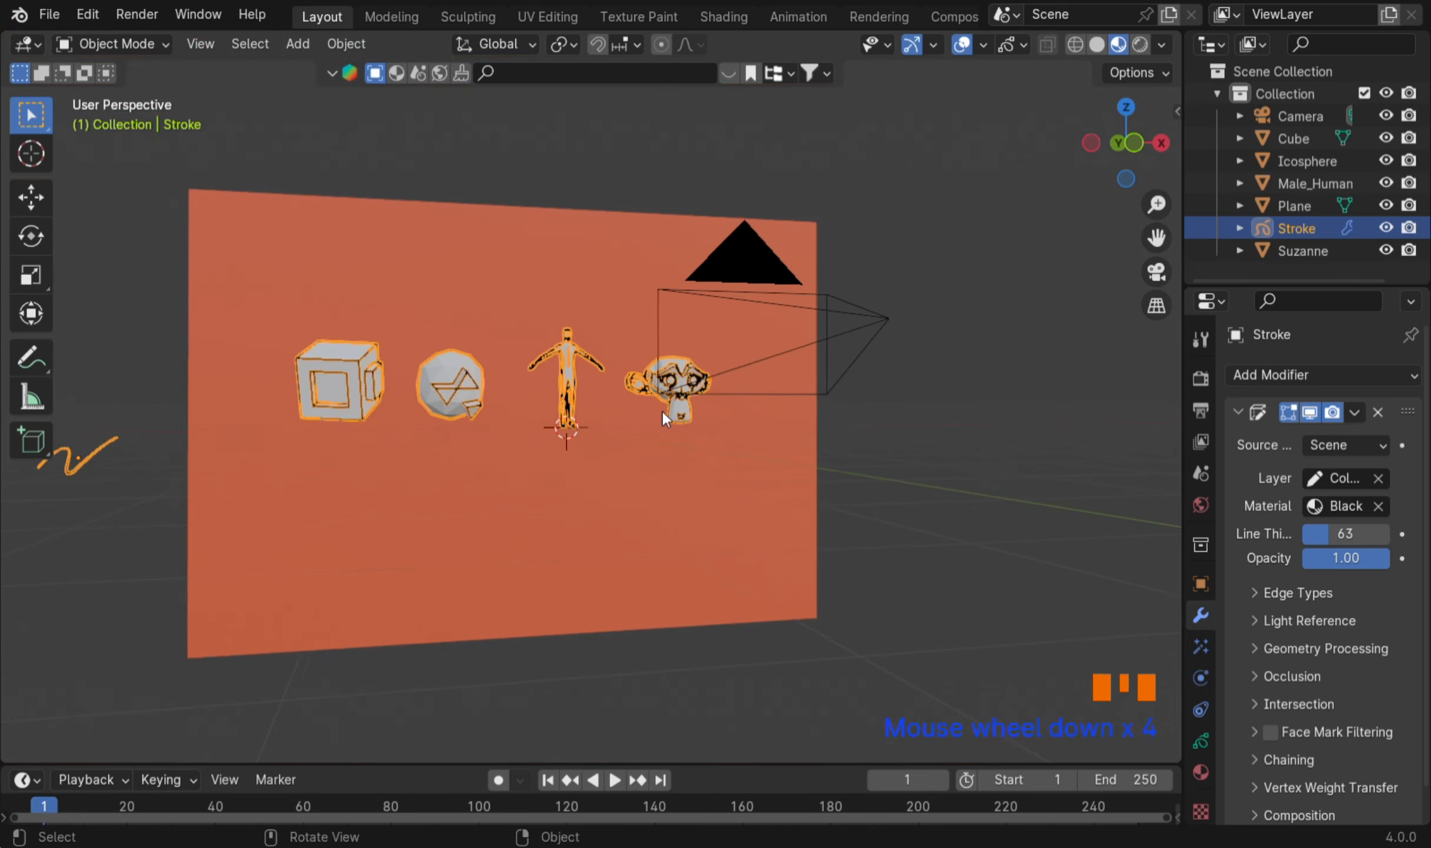
mouse_move(662, 411)
shift+middle_down()
mouse_move(704, 417)
mouse_move(676, 418)
shift+middle_up()
key(KP_0)
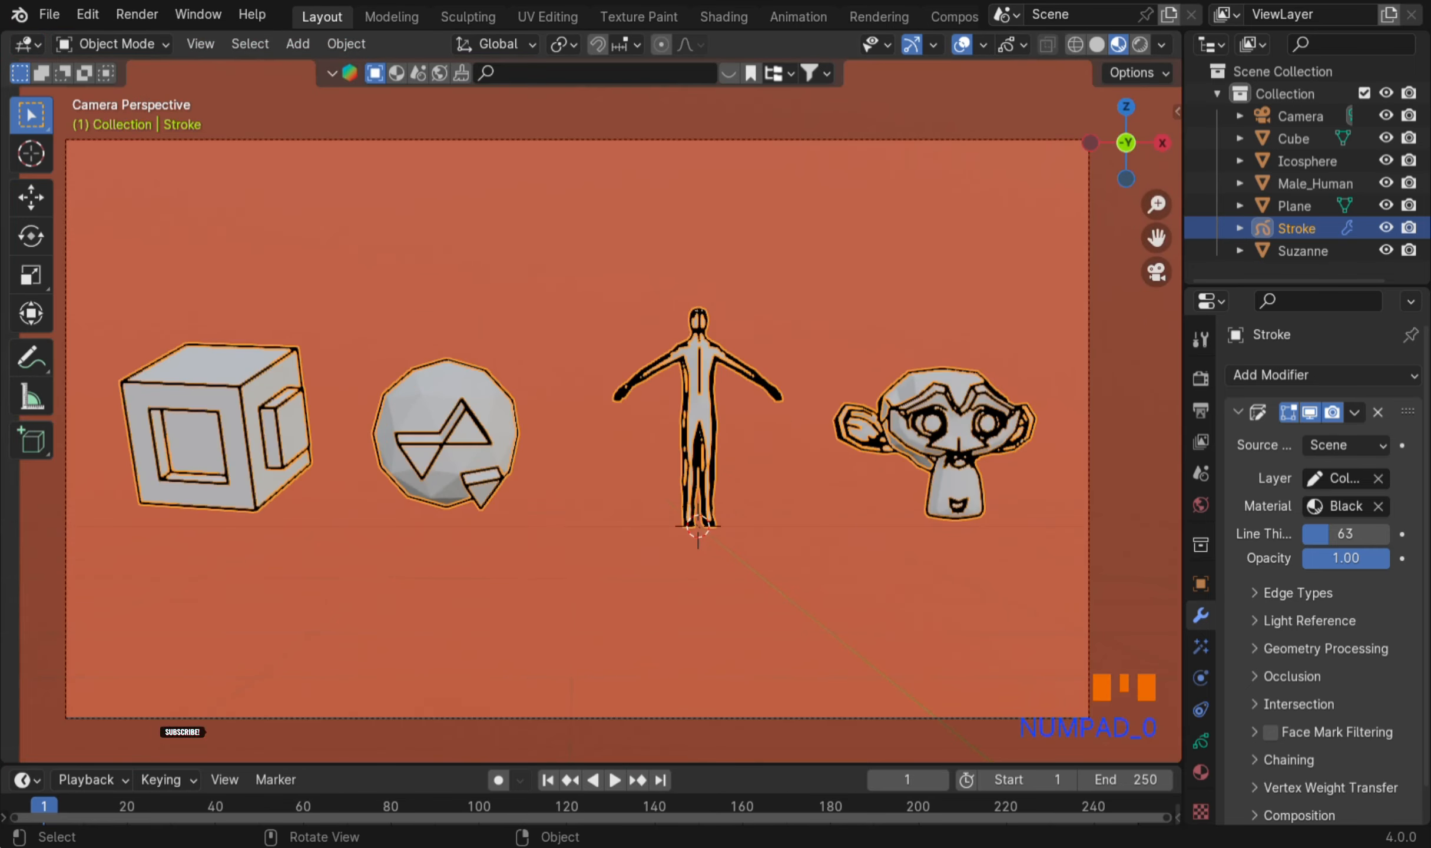